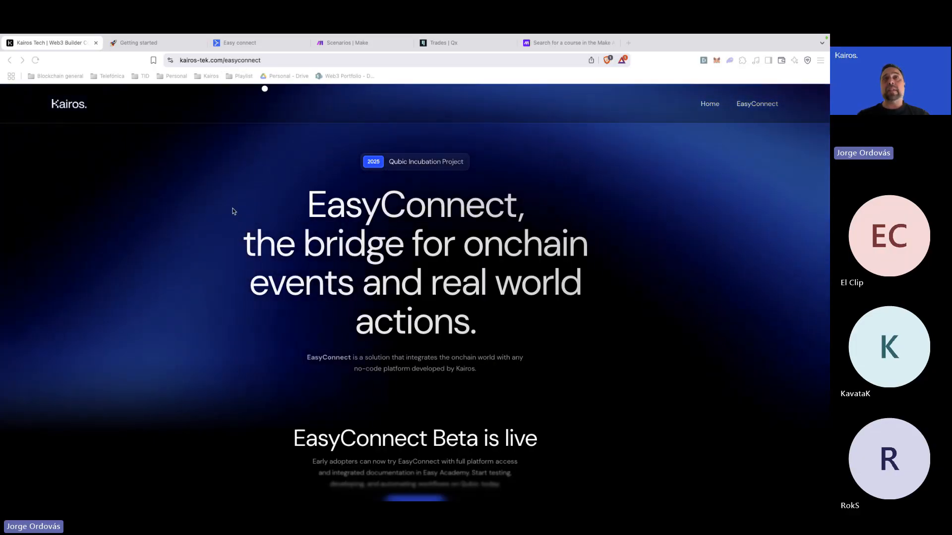
- Review the introduction and the Beta announcement on the EasyConnect landing page
scroll(216, 312, down, 1)
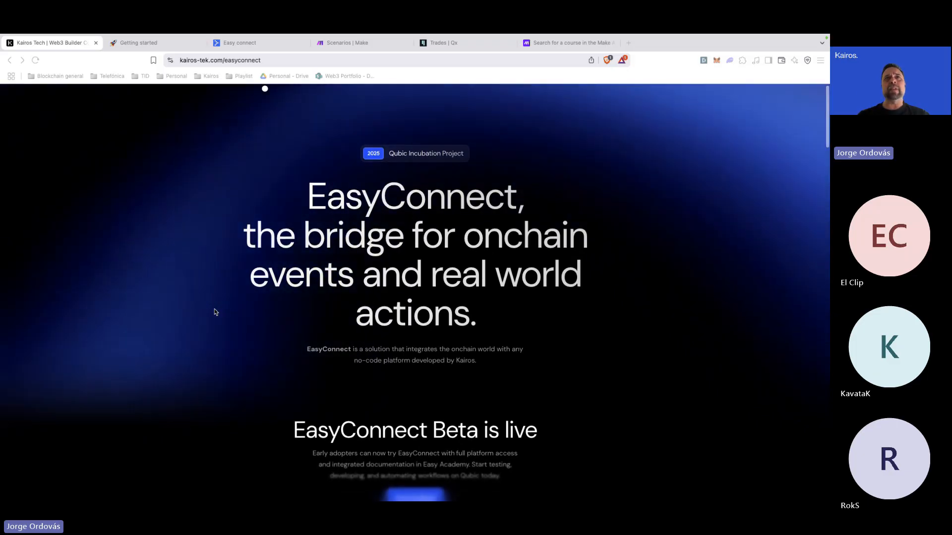
scroll(215, 312, down, 1)
scroll(215, 311, down, 2)
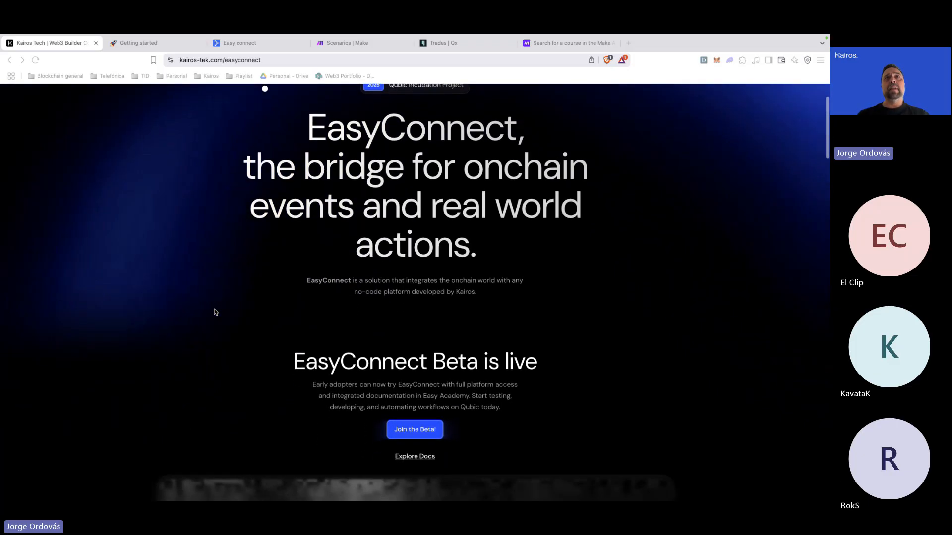
scroll(215, 311, up, 2)
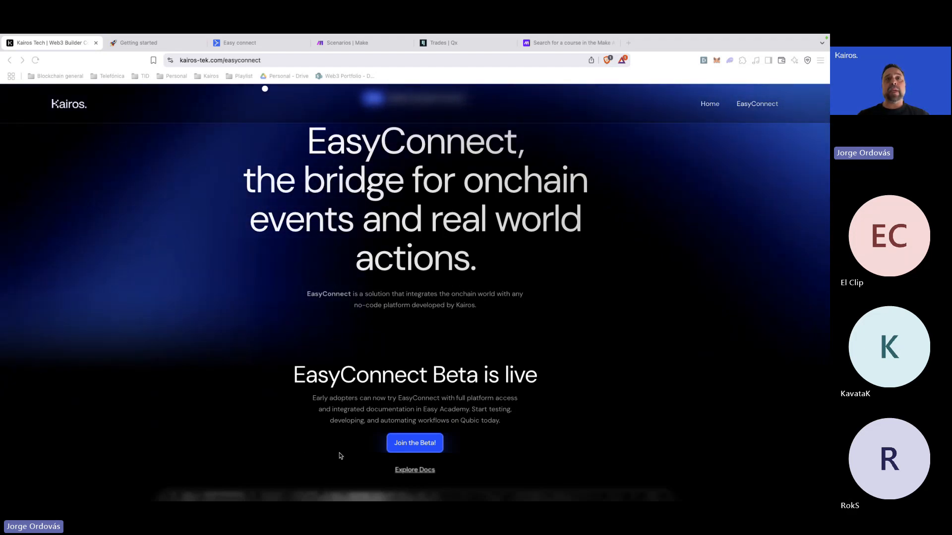
scroll(340, 456, down, 1)
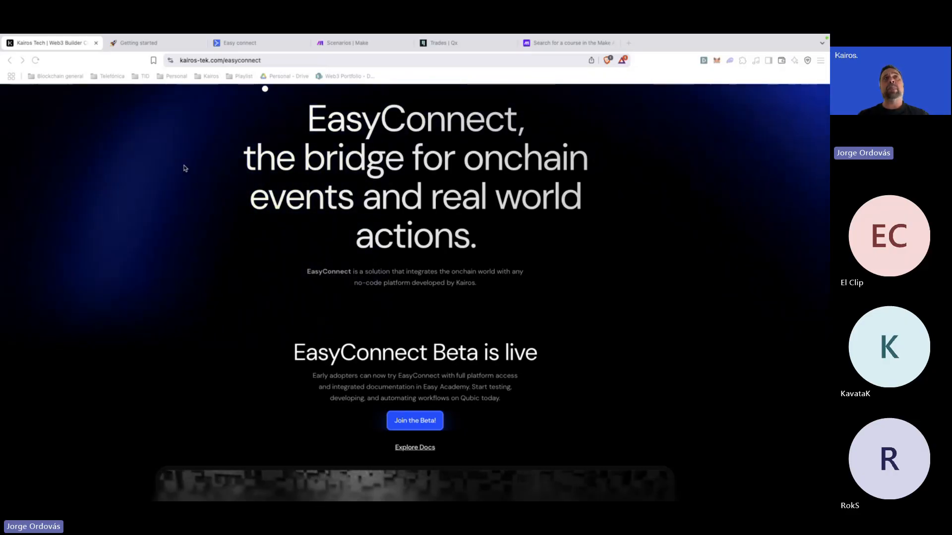
- Switch to the Easy Academy "Getting started" guide in Notion and review its EasyConnect overview and chapter list
click(155, 44)
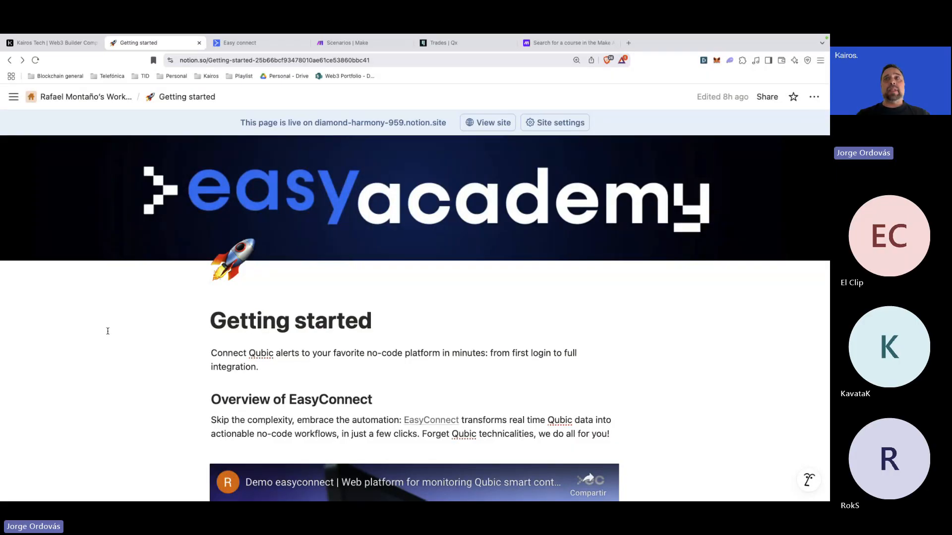
scroll(107, 331, down, 3)
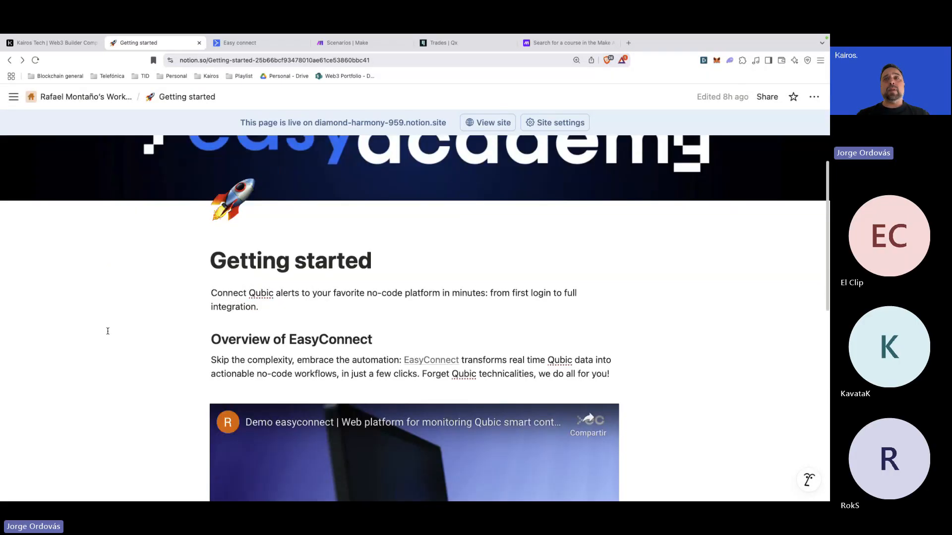
scroll(108, 331, down, 1)
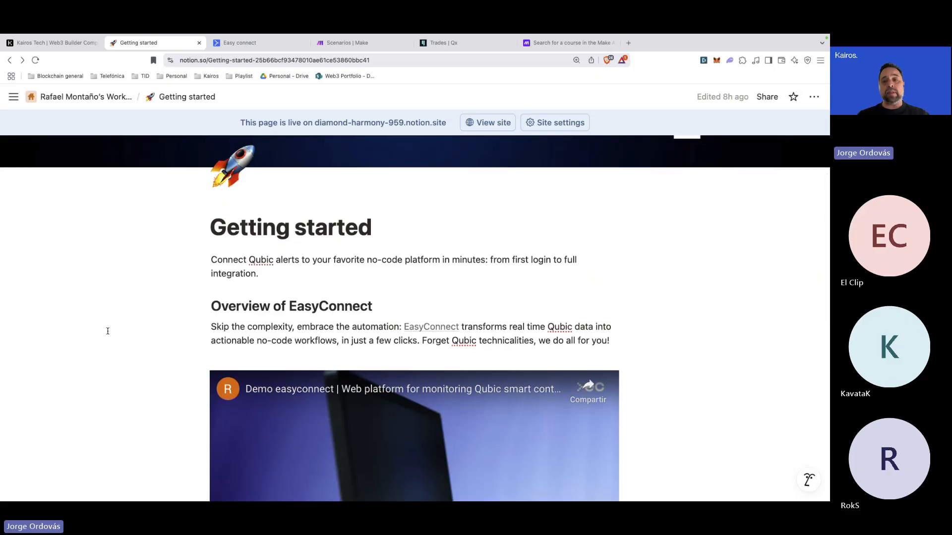
scroll(108, 331, down, 5)
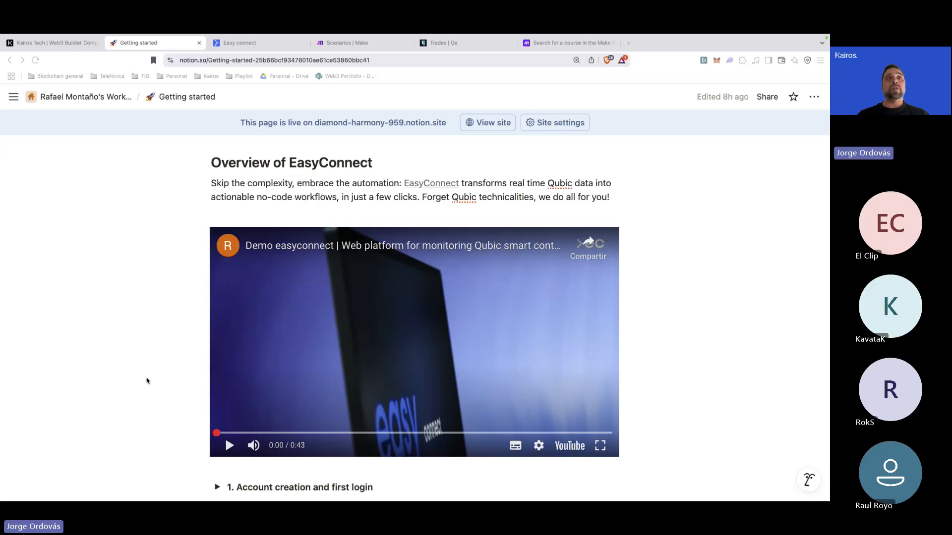
scroll(143, 371, down, 1)
scroll(146, 379, down, 4)
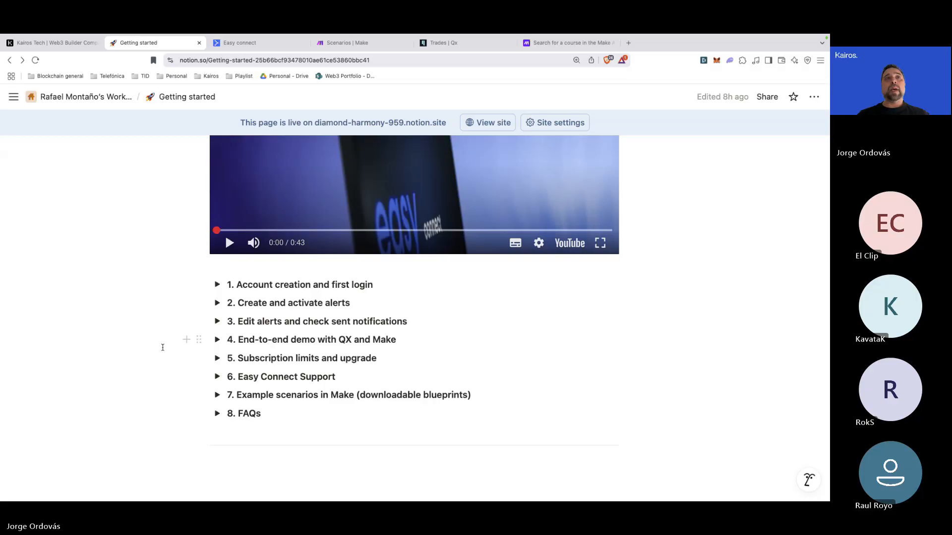
- Expand chapter 1, "Account creation and first login", and read through its prerequisites and steps
click(217, 285)
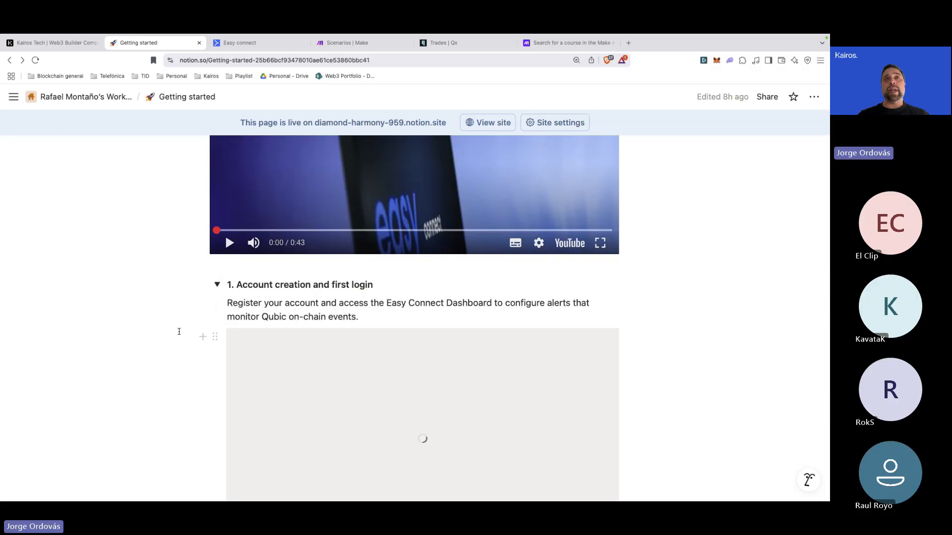
scroll(179, 332, down, 2)
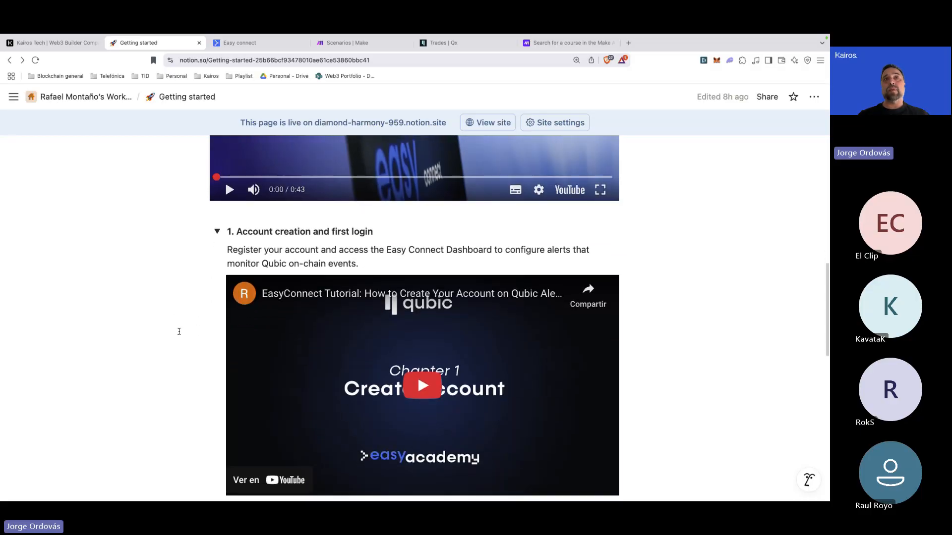
scroll(179, 331, down, 1)
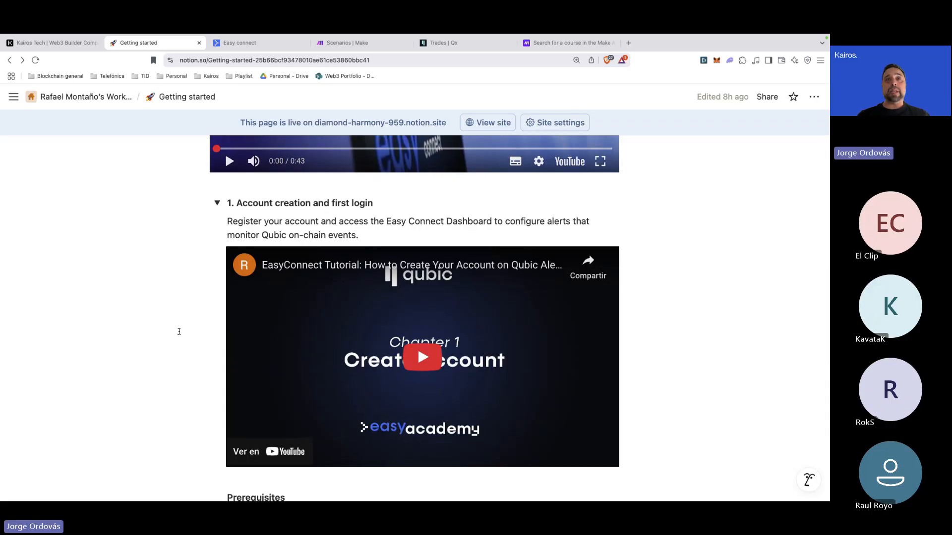
scroll(179, 331, down, 7)
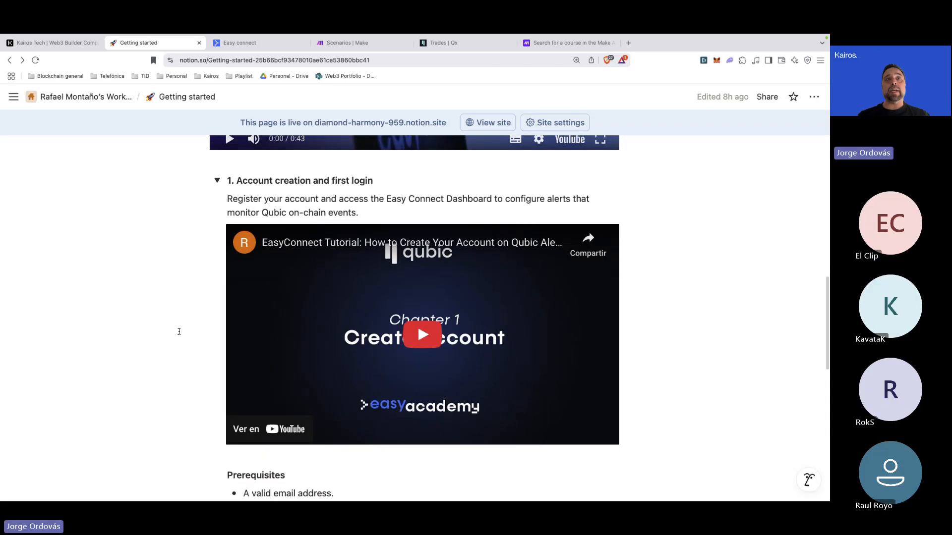
scroll(179, 331, down, 3)
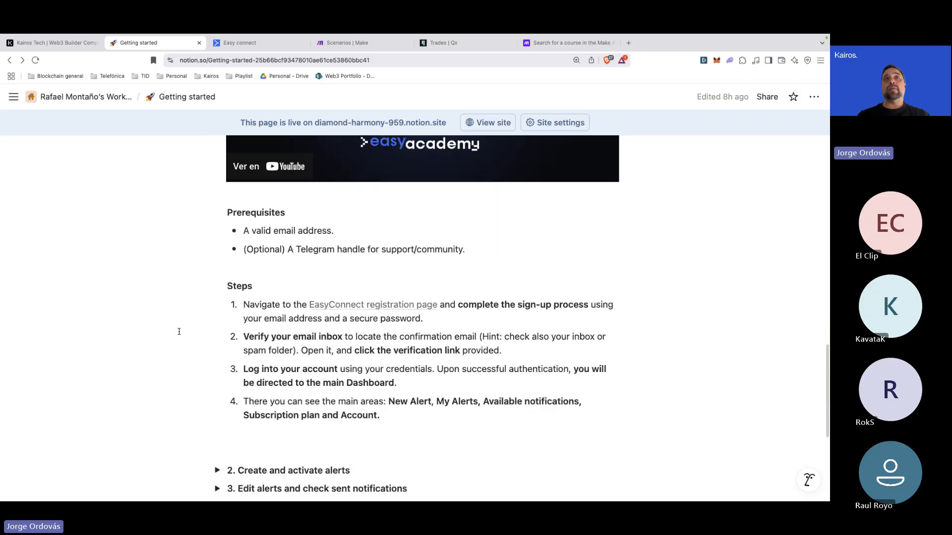
scroll(179, 331, down, 1)
scroll(179, 331, down, 2)
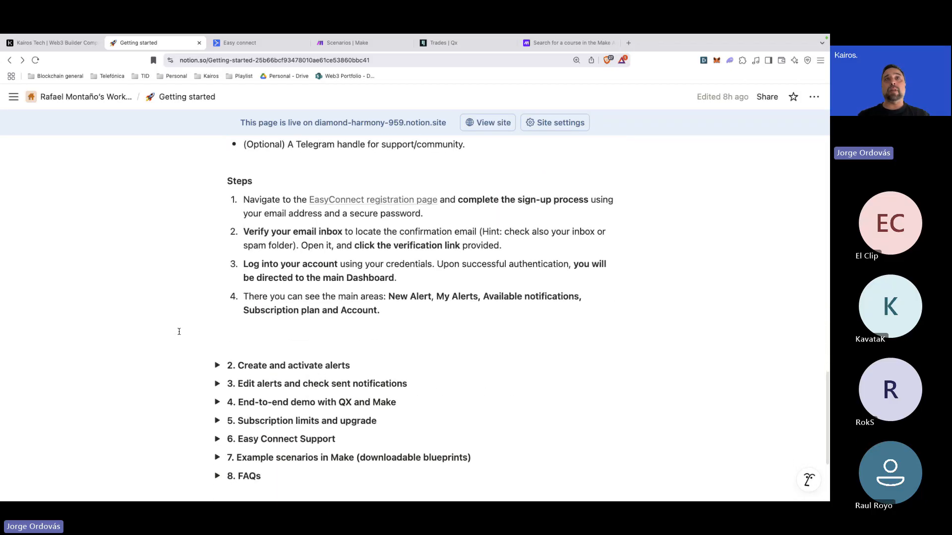
scroll(179, 331, down, 1)
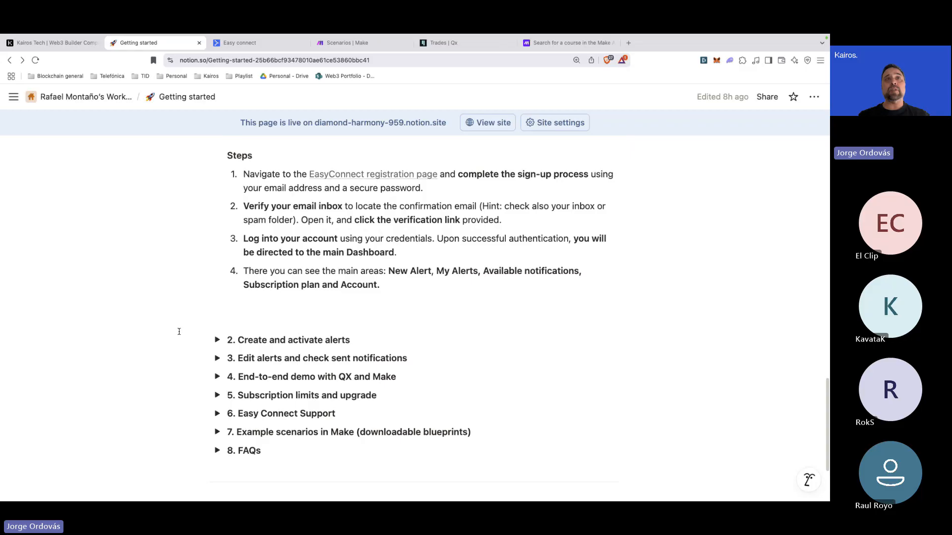
- Expand chapter 2, "Create and activate alerts", and read through its prerequisites, steps and tips
click(217, 340)
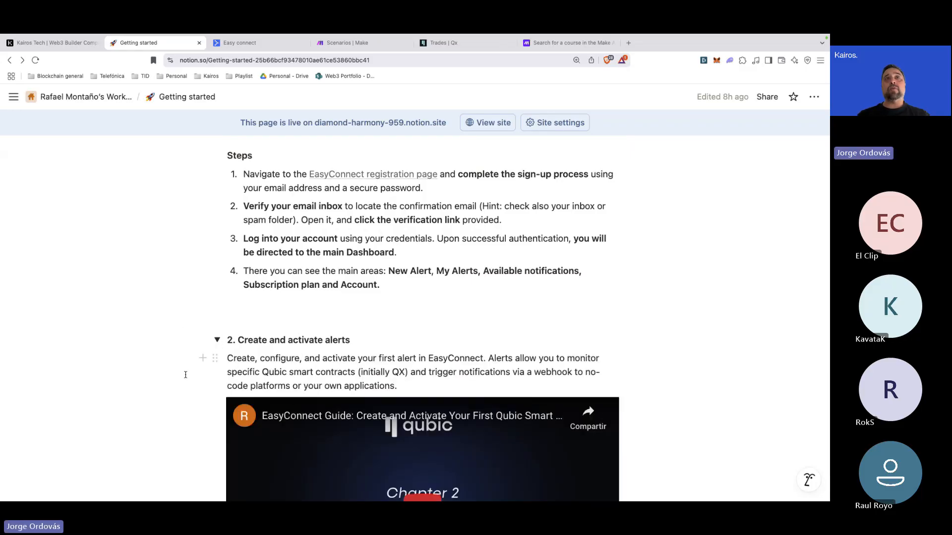
scroll(186, 375, down, 5)
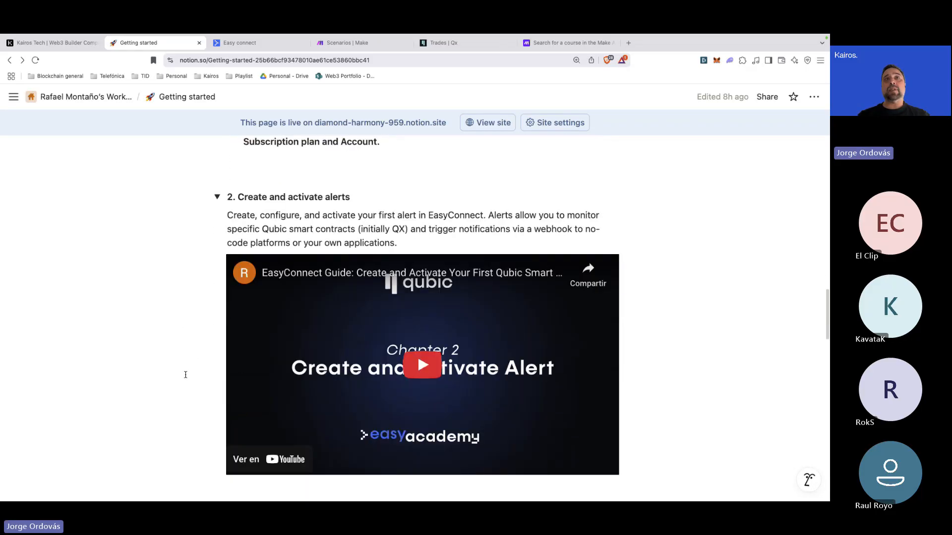
scroll(185, 374, down, 7)
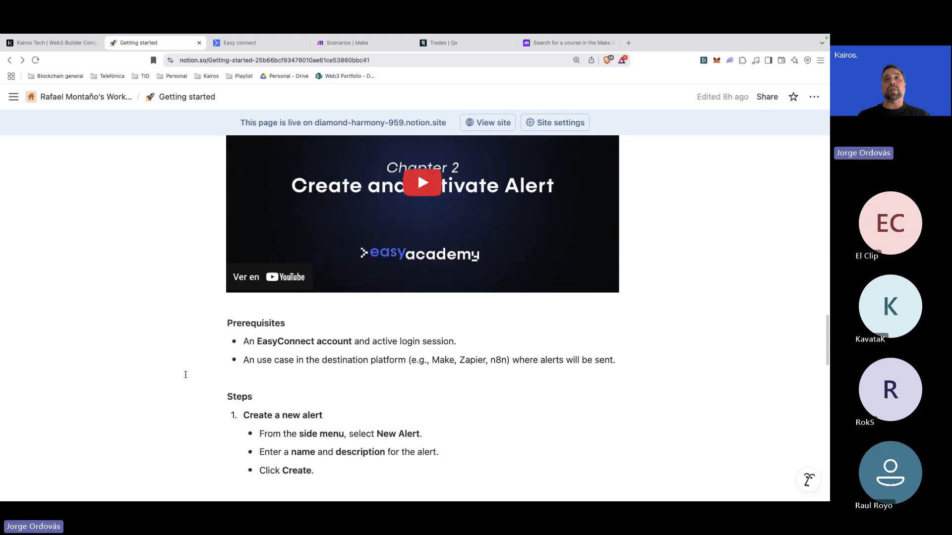
scroll(185, 374, down, 4)
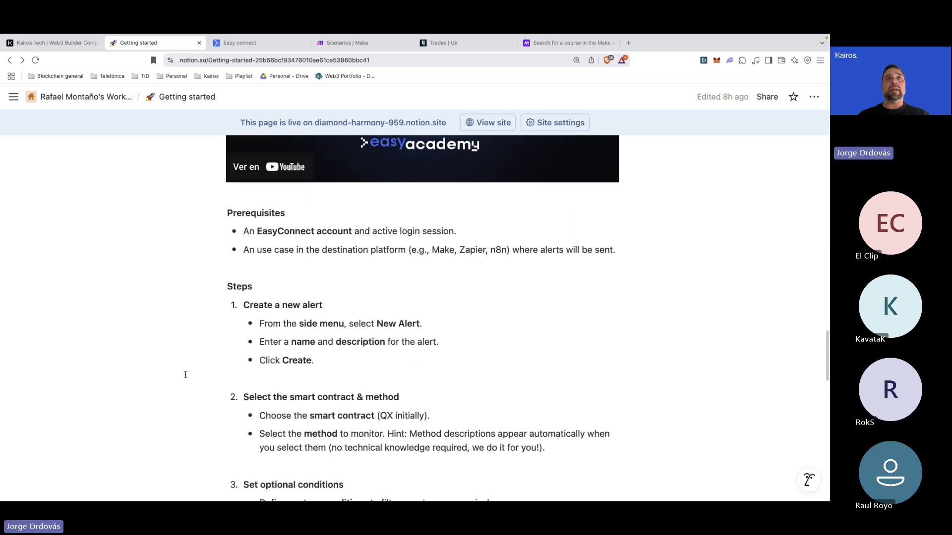
scroll(185, 375, down, 7)
scroll(185, 375, down, 10)
scroll(185, 375, down, 6)
scroll(186, 374, down, 6)
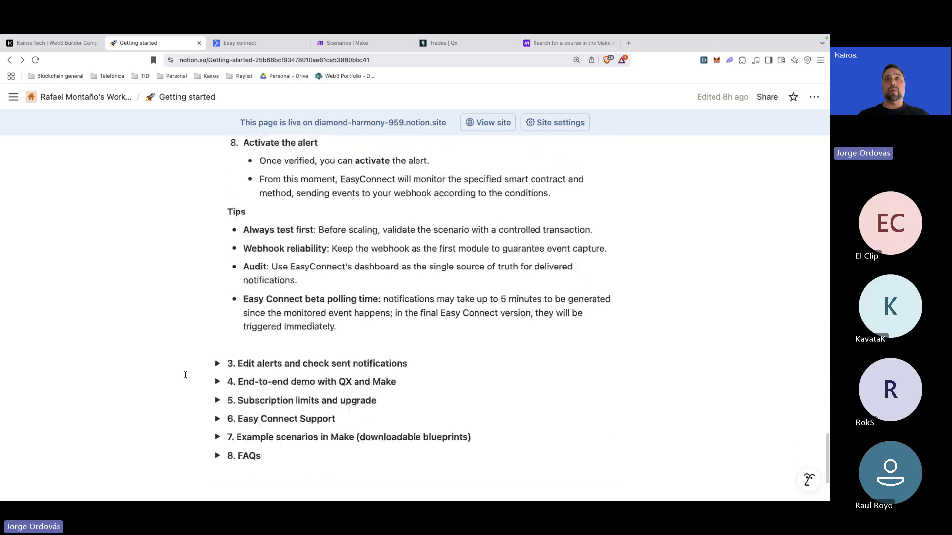
scroll(185, 375, down, 1)
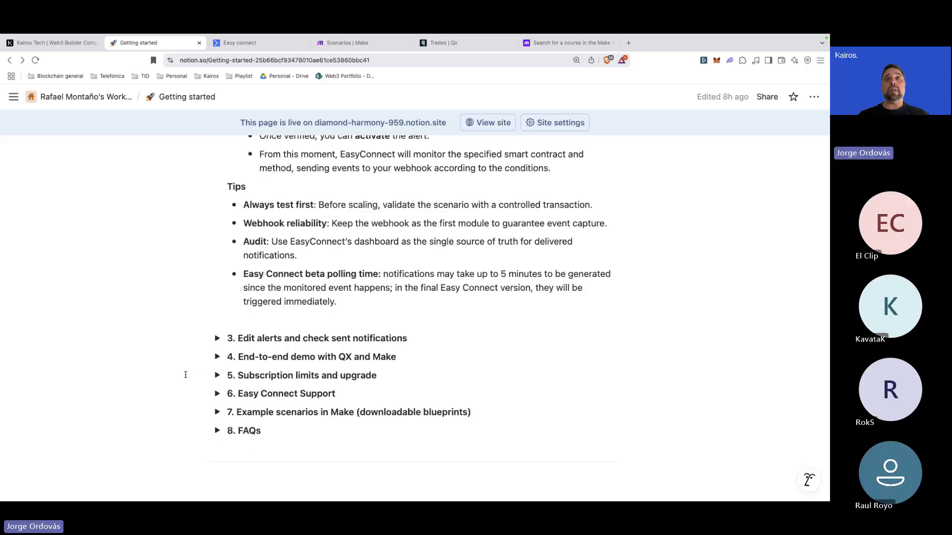
- Expand chapter 3, "Edit alerts and check sent notifications", and read its editing and notification-checking instructions
click(215, 341)
scroll(194, 365, down, 3)
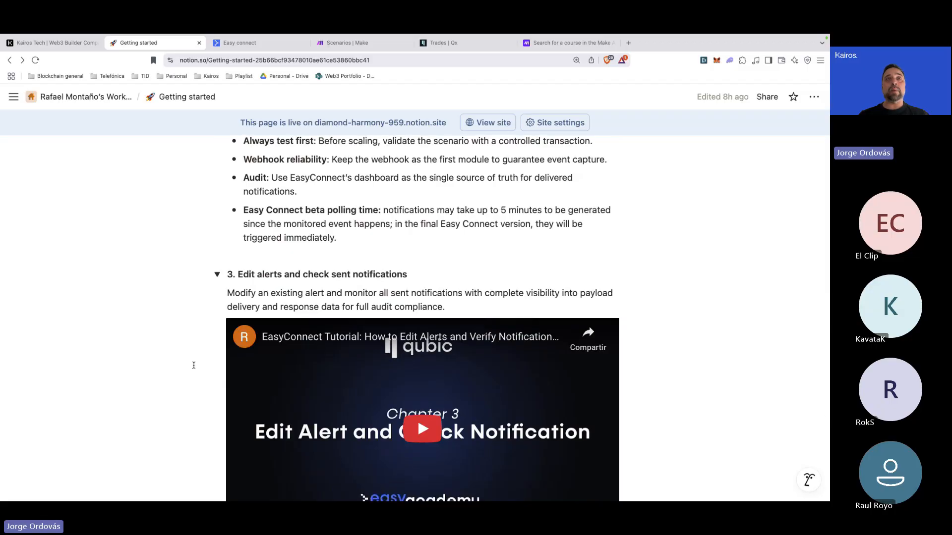
scroll(194, 365, down, 3)
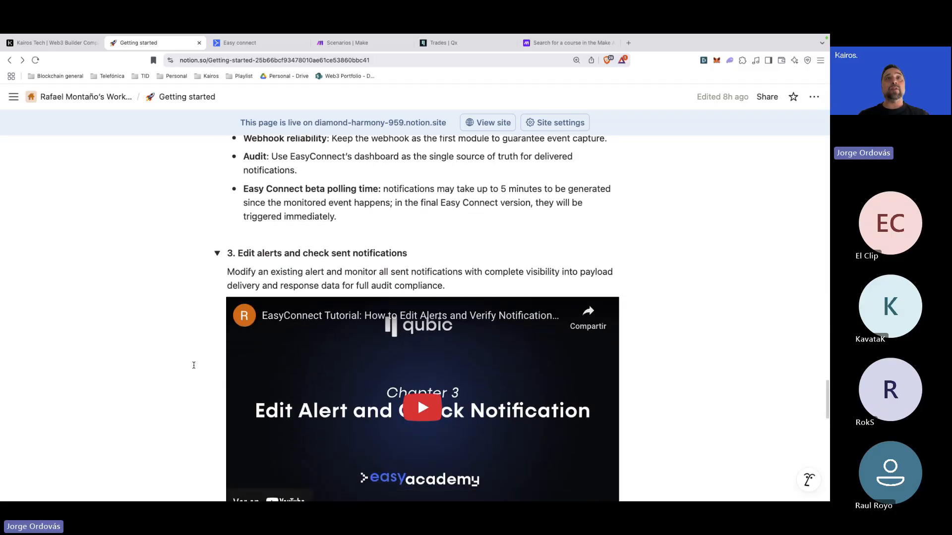
scroll(194, 366, down, 8)
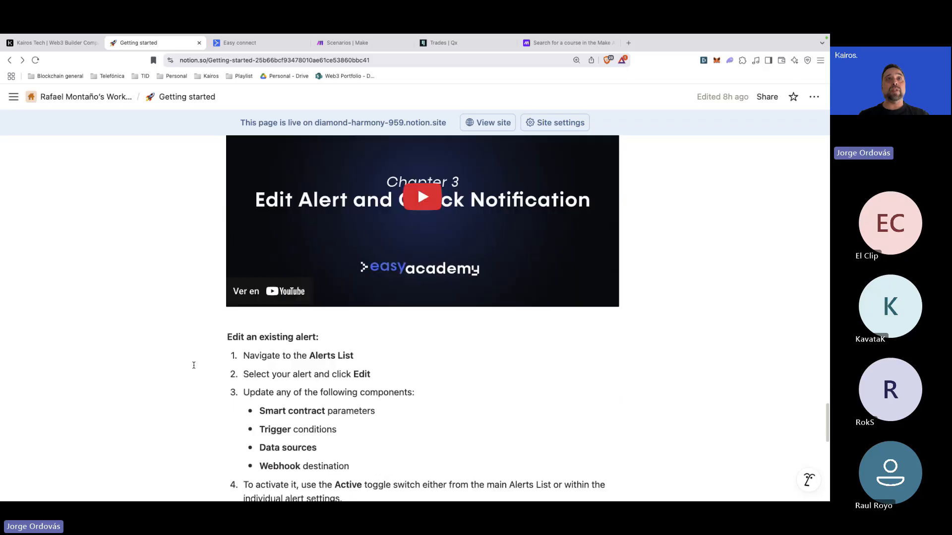
scroll(194, 365, down, 7)
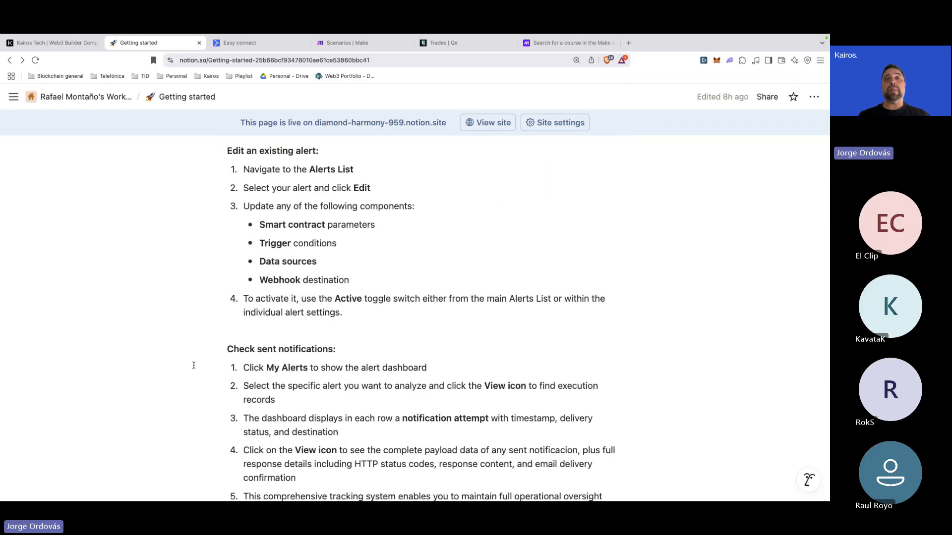
scroll(194, 366, down, 7)
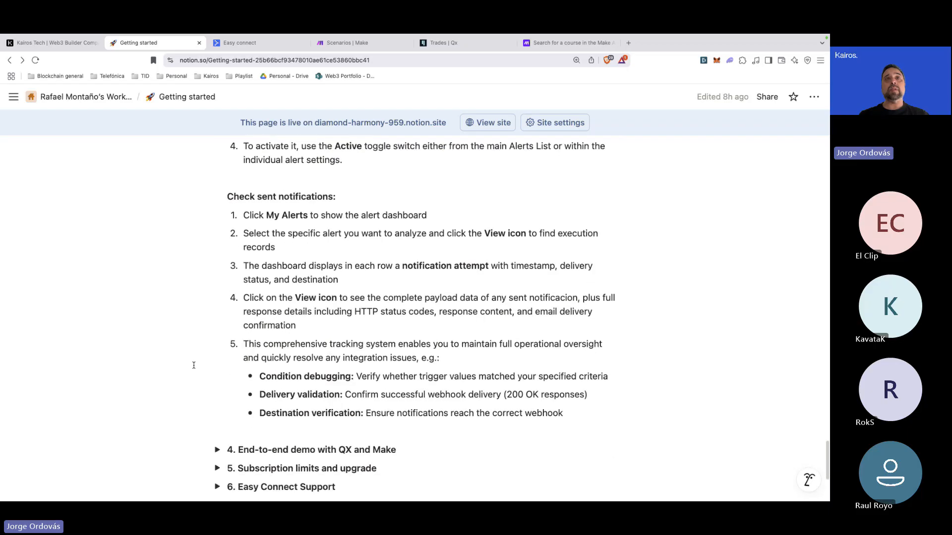
- Expand chapter 4, "End-to-end demo with QX and Make", and read its introduction, embedded video and prerequisites
click(216, 380)
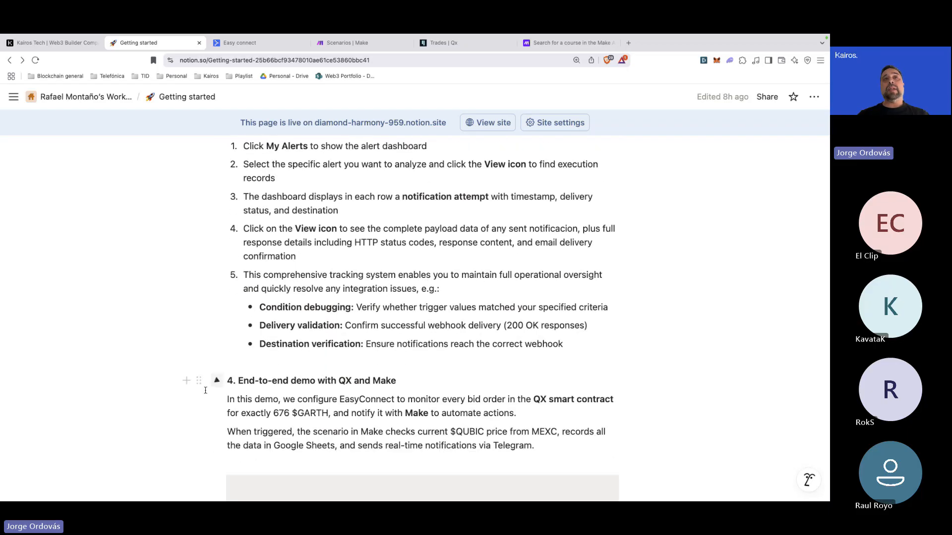
scroll(201, 396, down, 6)
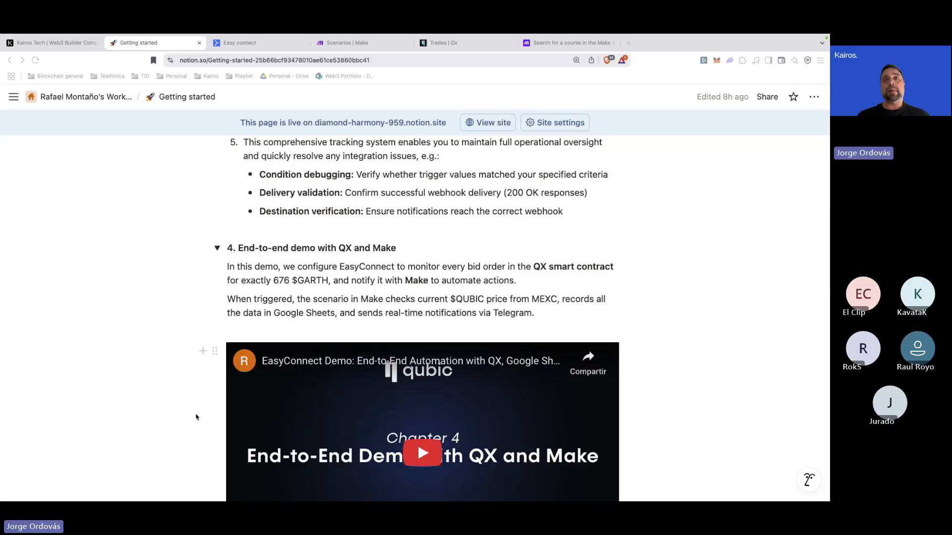
scroll(196, 417, down, 1)
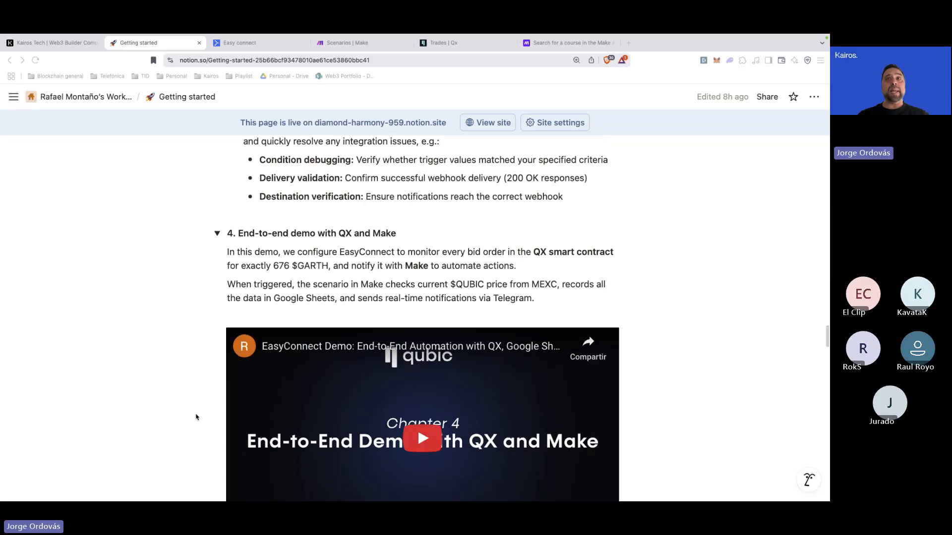
scroll(197, 418, down, 5)
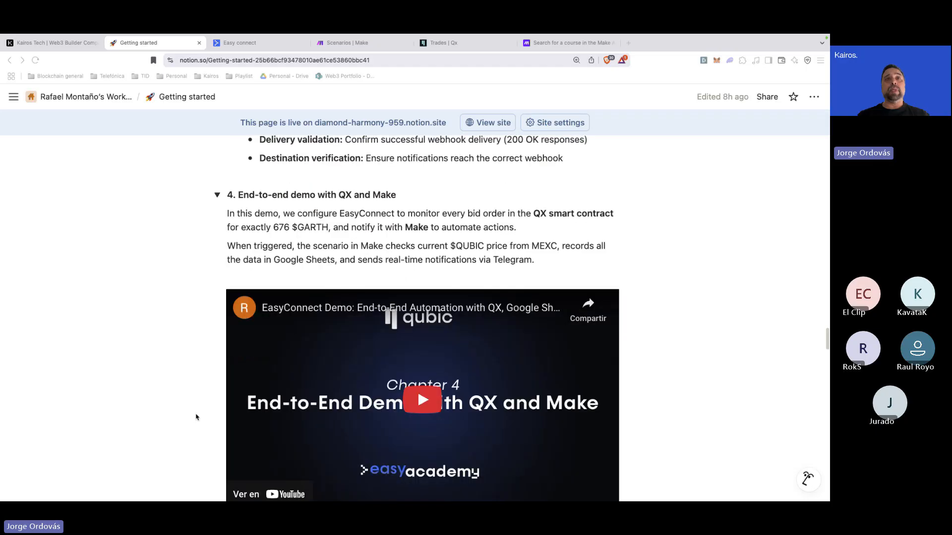
scroll(196, 417, down, 2)
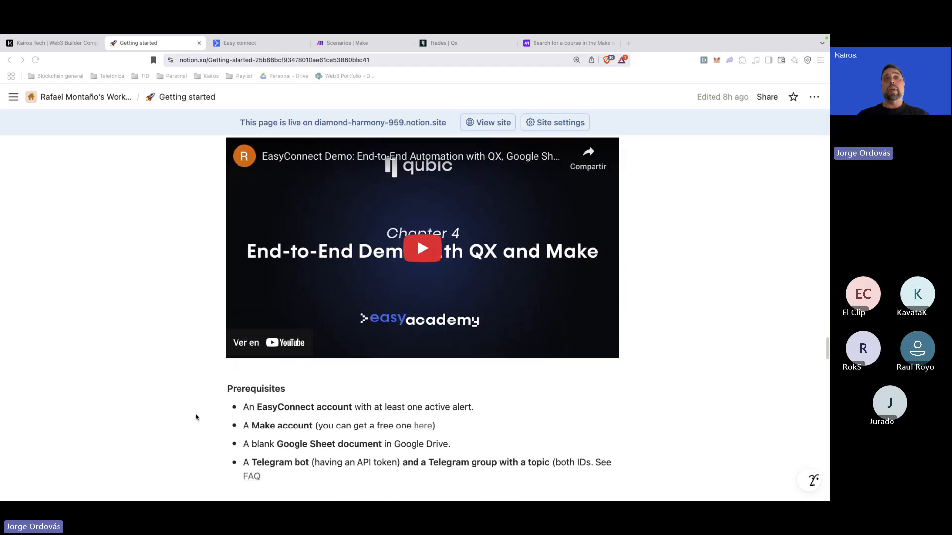
scroll(196, 418, down, 5)
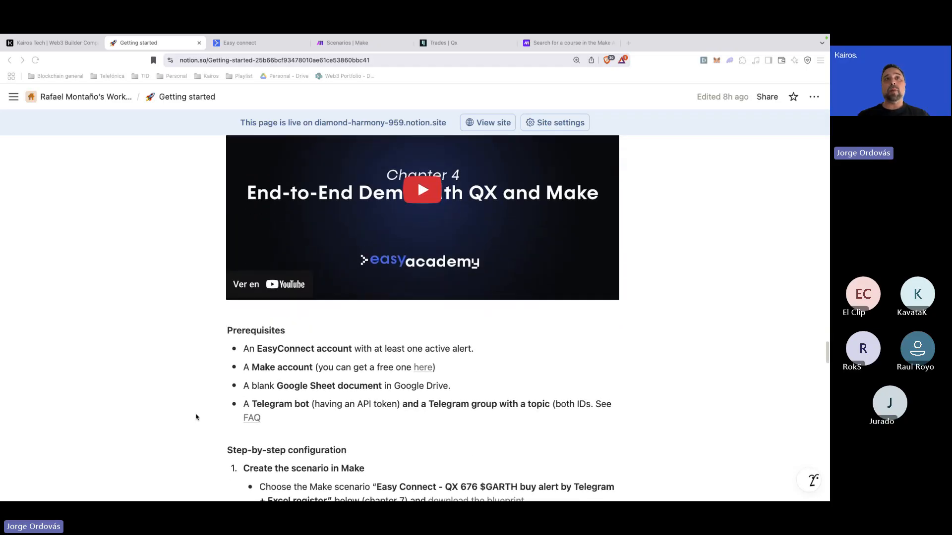
- Read chapter 4's step-by-step configuration, from creating the Make scenario and configuring its modules to the EasyConnect alert and notification dashboard
scroll(196, 417, down, 3)
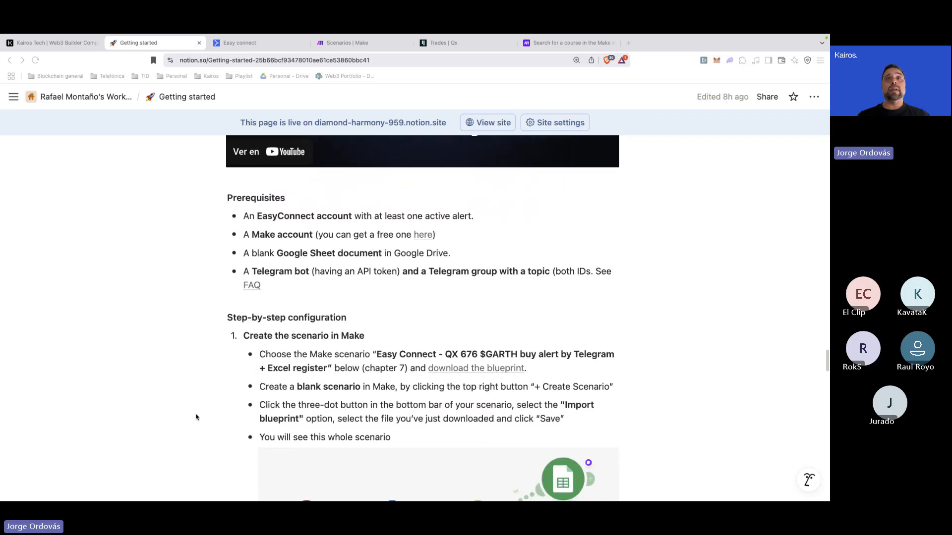
scroll(197, 418, down, 5)
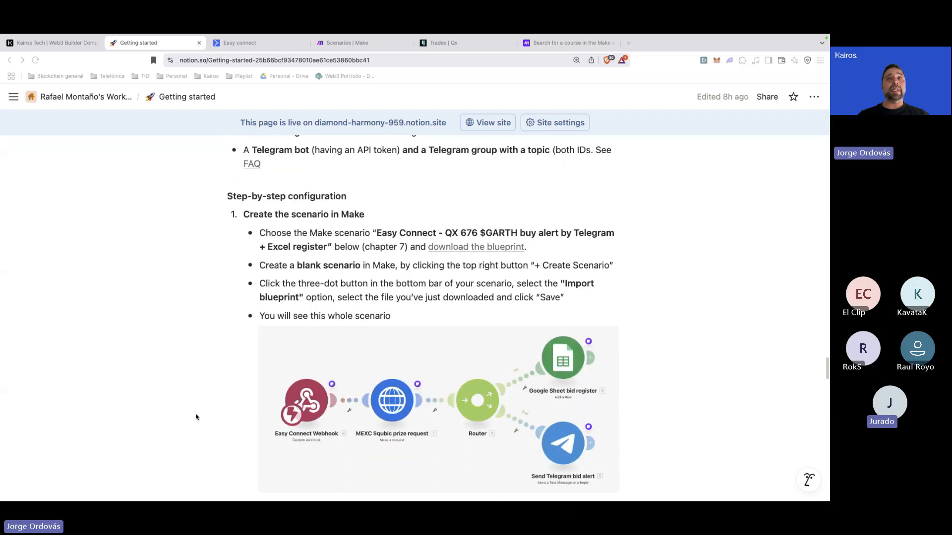
scroll(197, 417, down, 7)
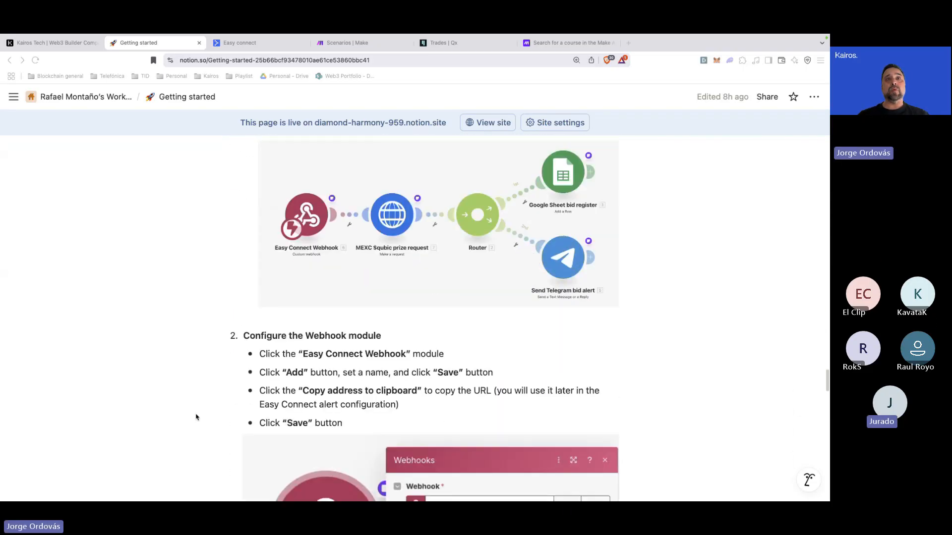
scroll(197, 417, down, 18)
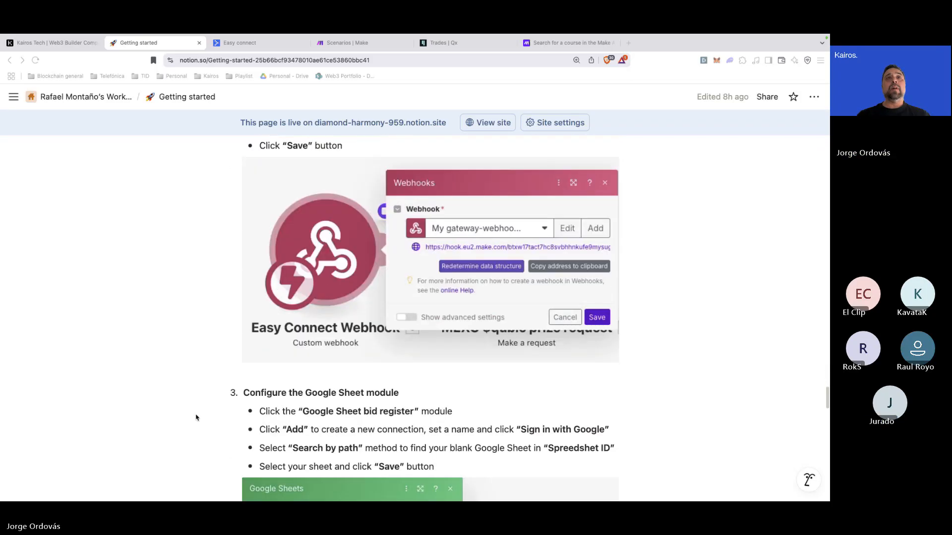
scroll(196, 418, down, 13)
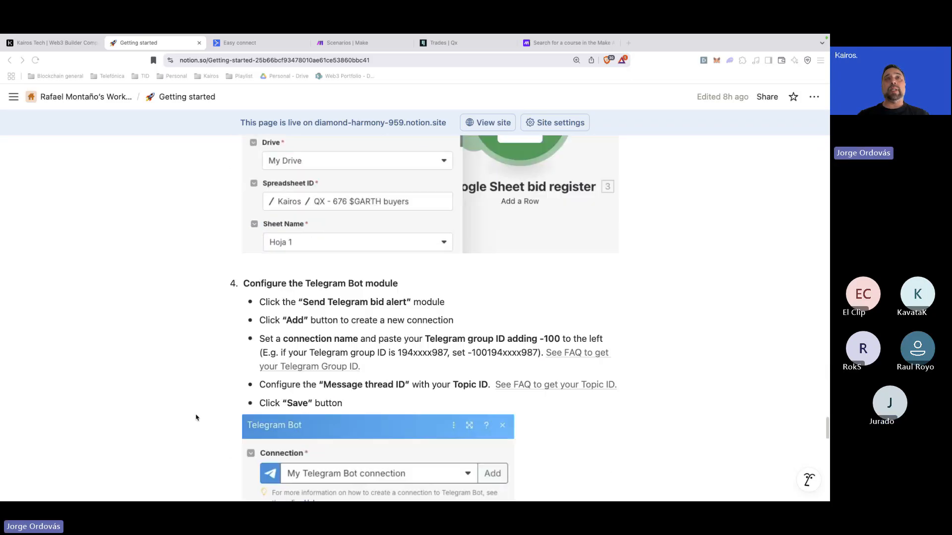
scroll(197, 417, down, 17)
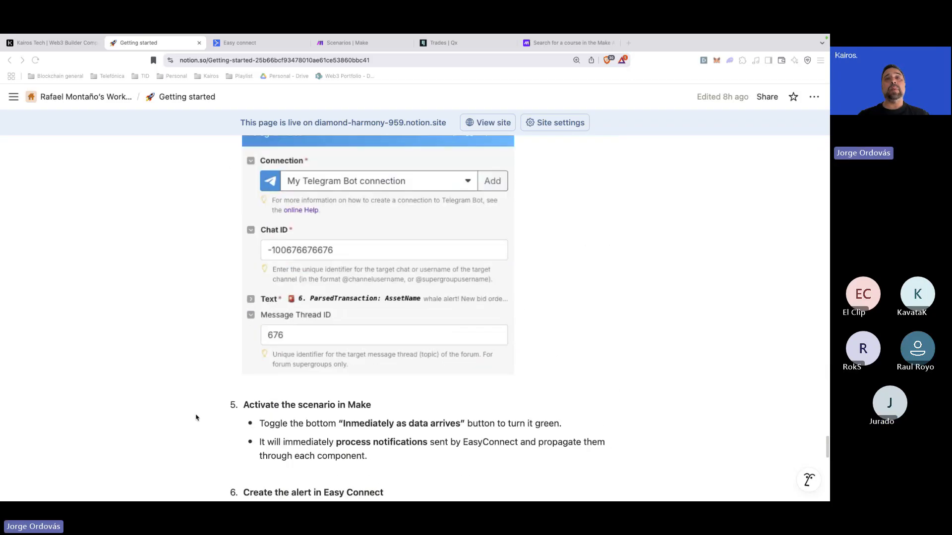
scroll(196, 417, down, 10)
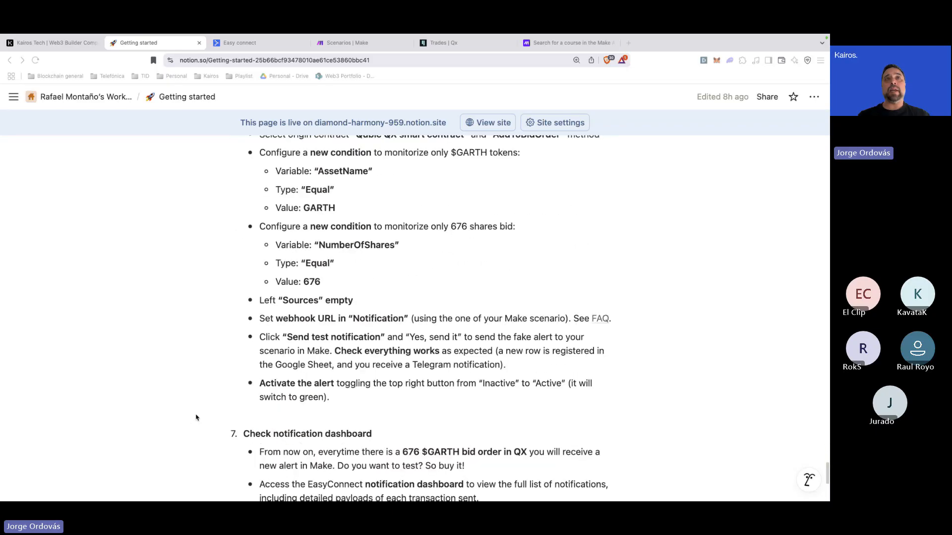
scroll(196, 417, down, 7)
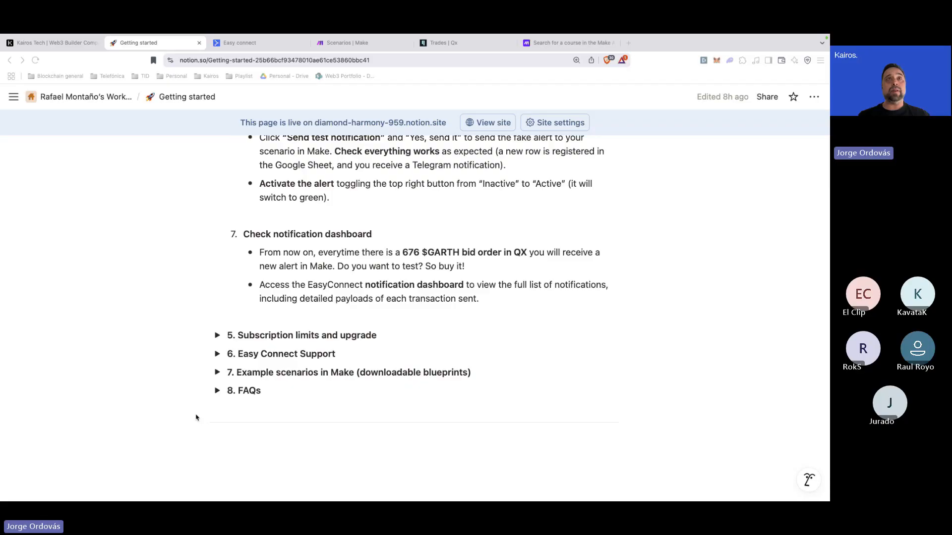
- Expand chapter 7, "Example scenarios in Make (downloadable blueprints)", and read its setup steps and the first example scenario
click(218, 373)
scroll(195, 404, down, 1)
scroll(196, 404, down, 5)
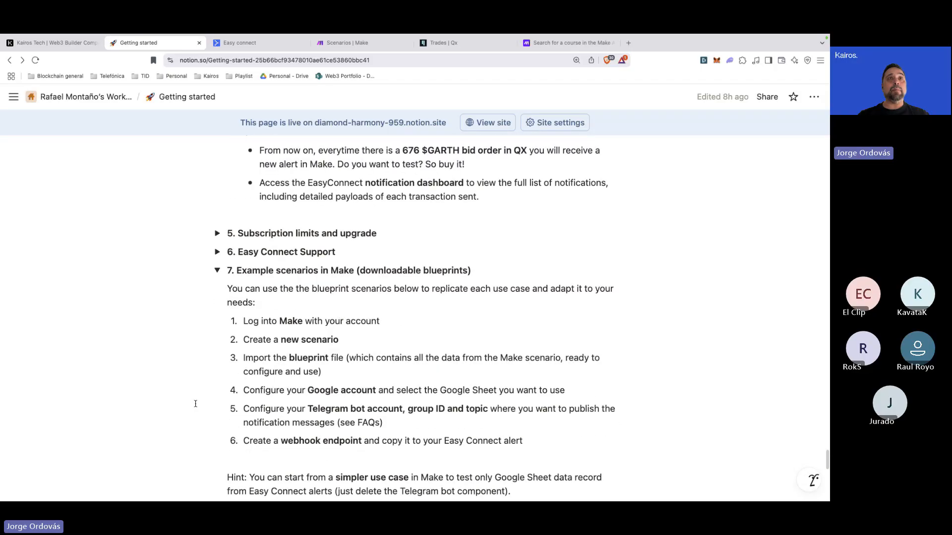
scroll(195, 404, down, 2)
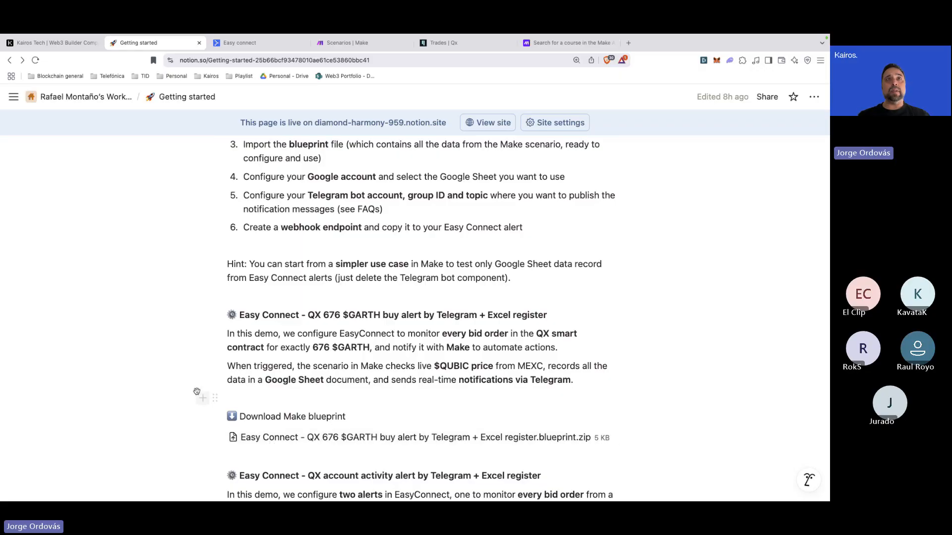
- Expand chapters 5, "Subscription limits and upgrade", and 6, "Easy Connect Support", and read the notification limits and support channels
scroll(196, 392, up, 6)
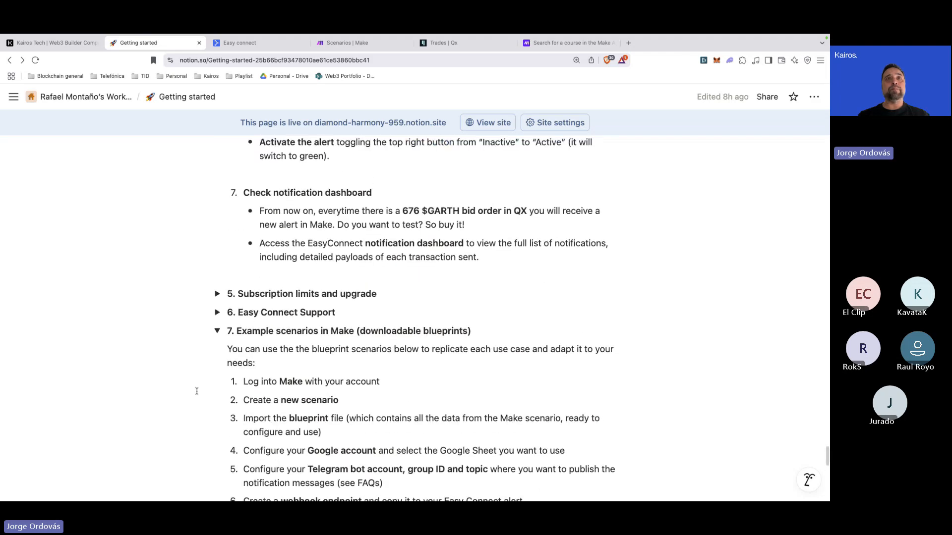
click(217, 295)
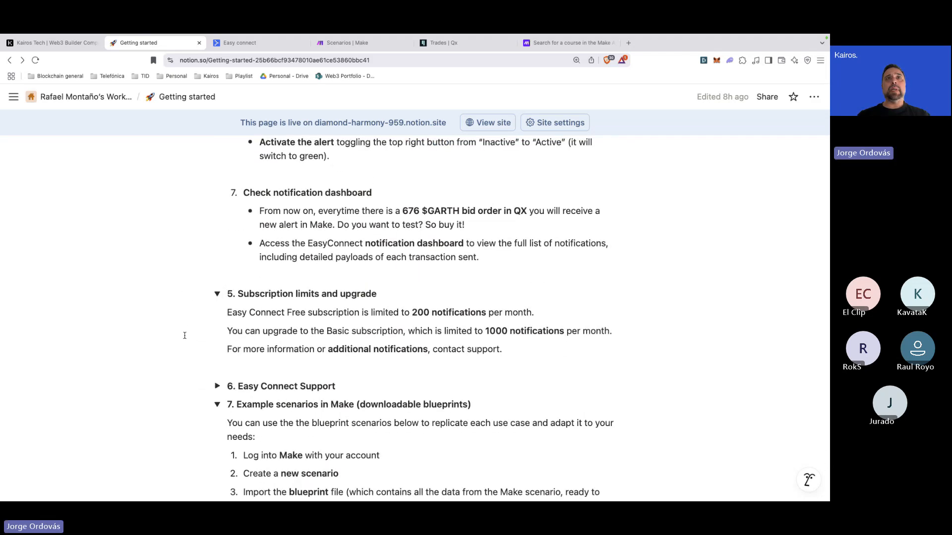
scroll(185, 344, down, 2)
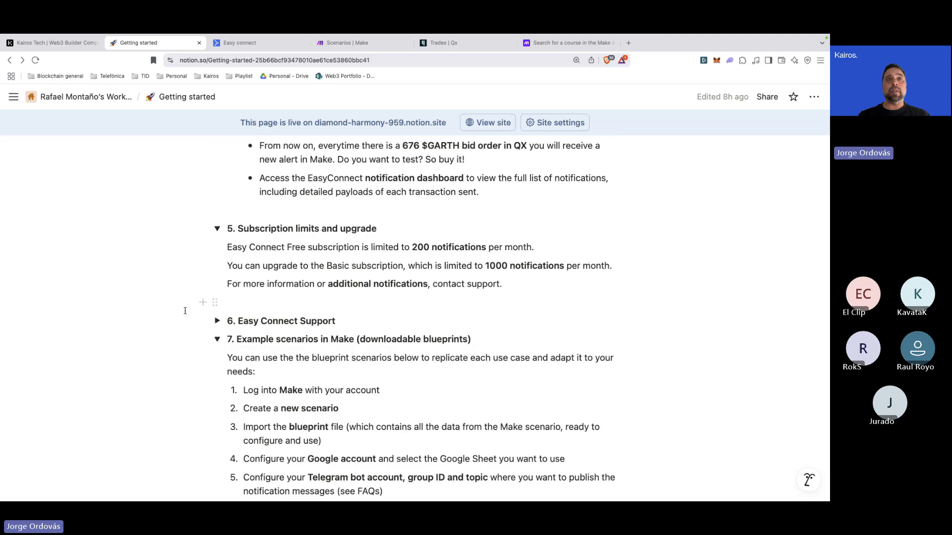
click(217, 321)
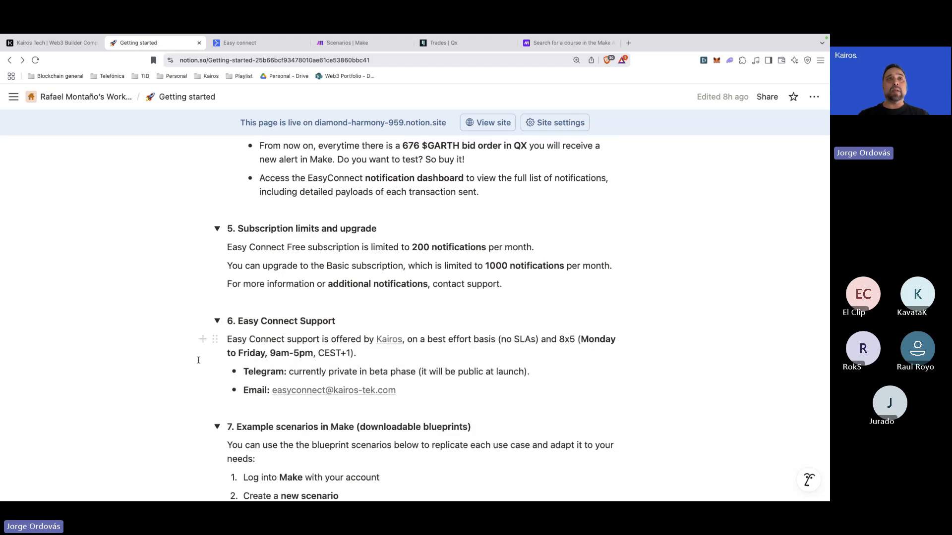
scroll(198, 360, down, 2)
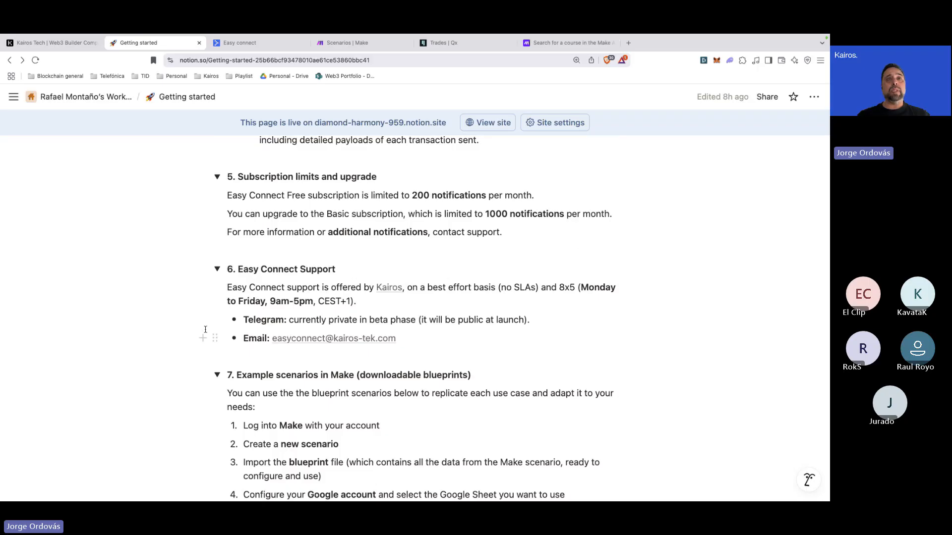
- Review the two downloadable Make blueprints in chapter 7, and expand chapter 8, "FAQs", to view its question list
scroll(178, 391, down, 10)
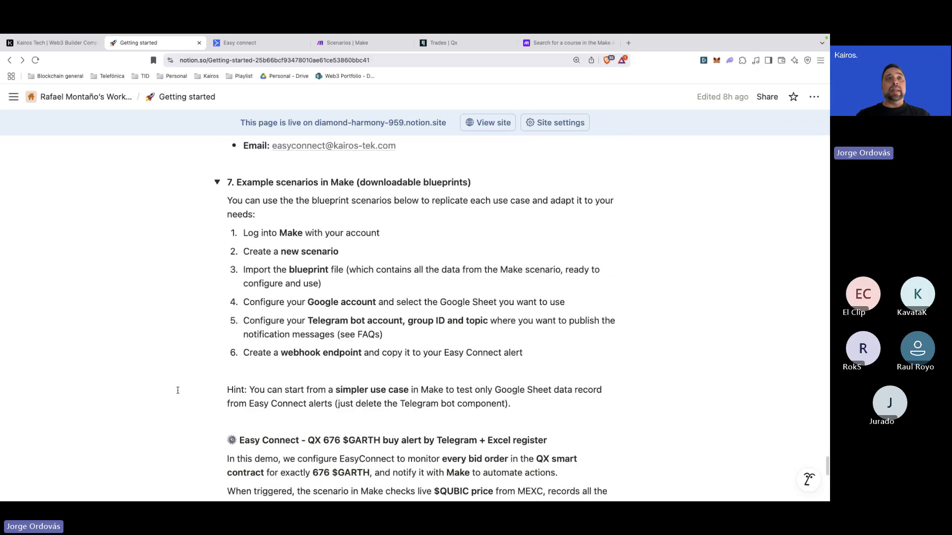
scroll(178, 390, down, 8)
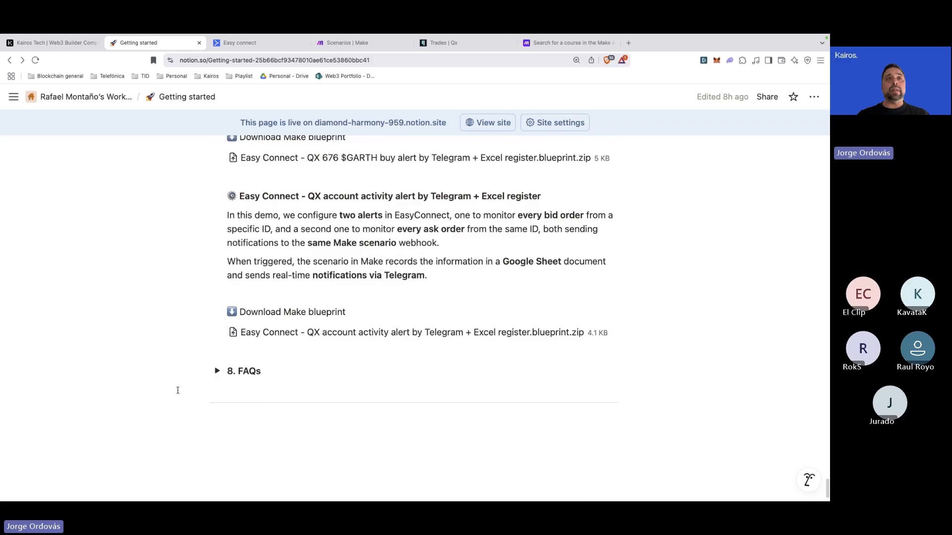
click(217, 371)
scroll(201, 403, down, 3)
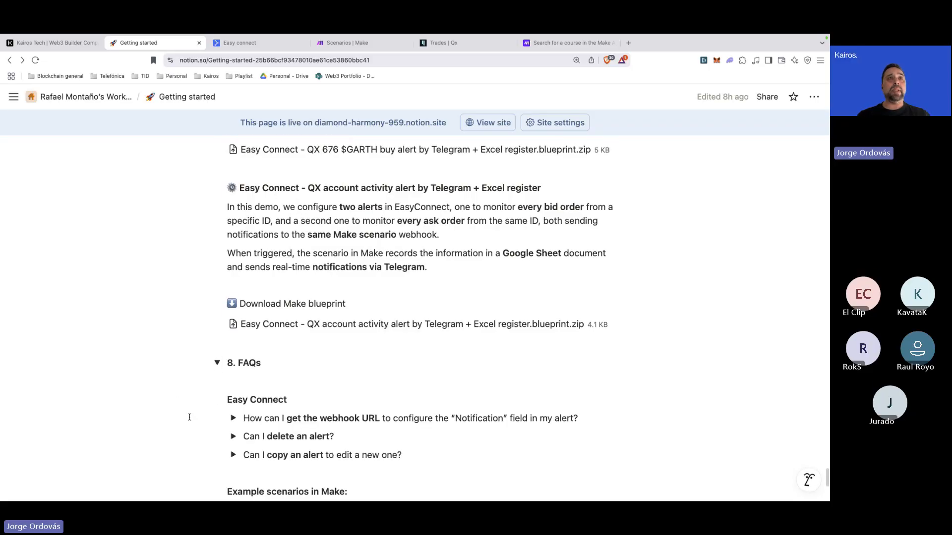
scroll(190, 417, down, 2)
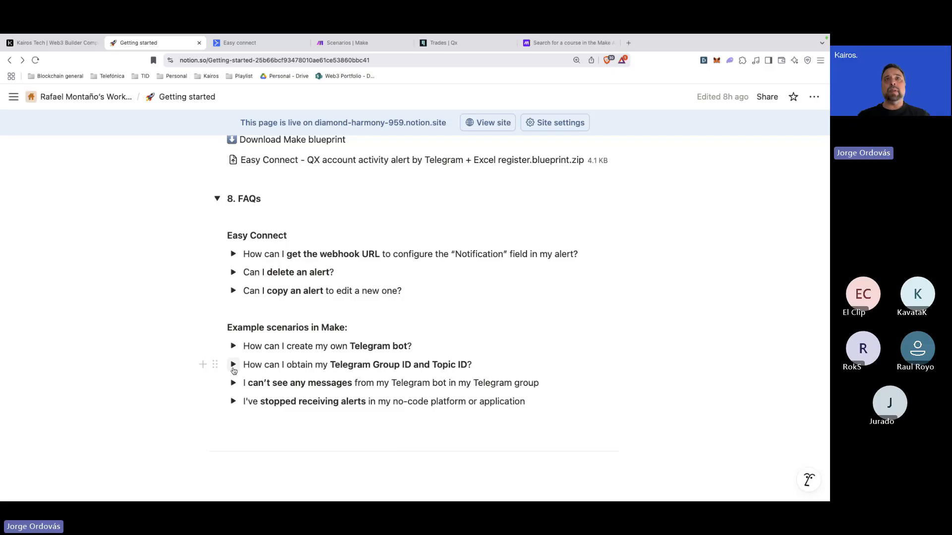
- Expand the FAQs on creating a Telegram bot and obtaining the Telegram Group ID and Topic ID, and read their answers
click(233, 346)
scroll(201, 374, down, 1)
scroll(202, 374, down, 4)
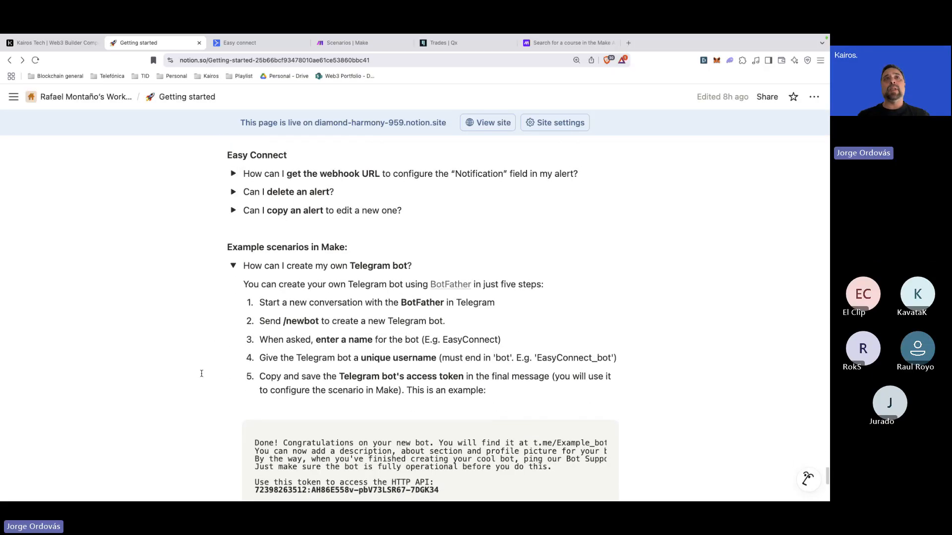
scroll(203, 366, down, 2)
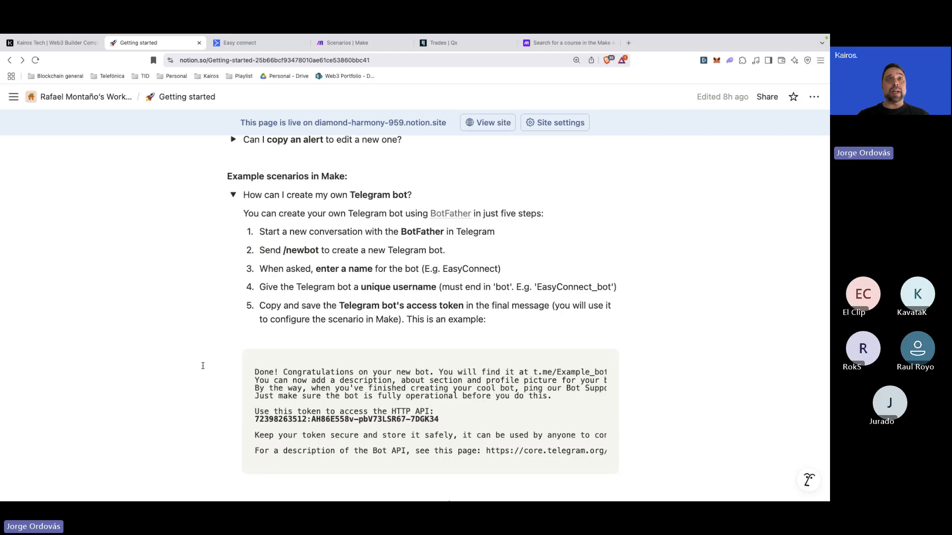
scroll(203, 366, down, 5)
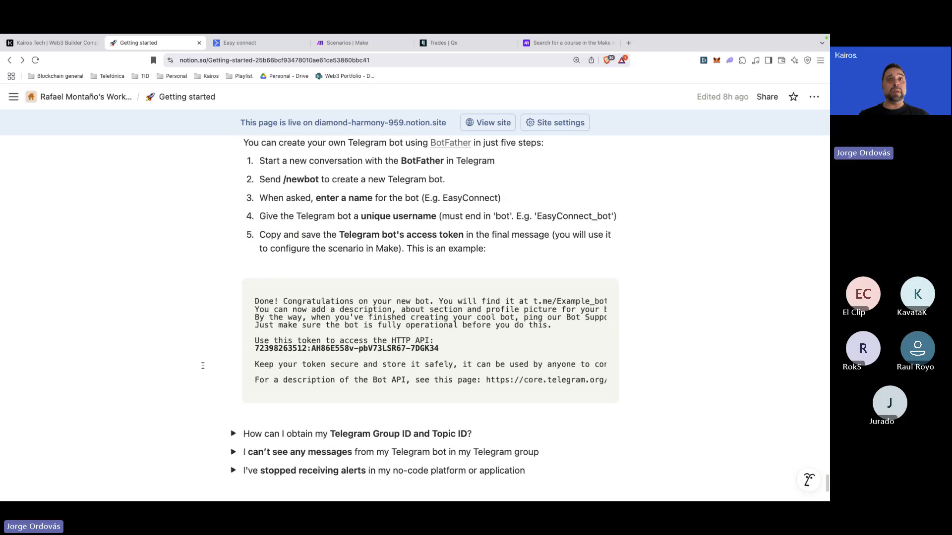
click(232, 395)
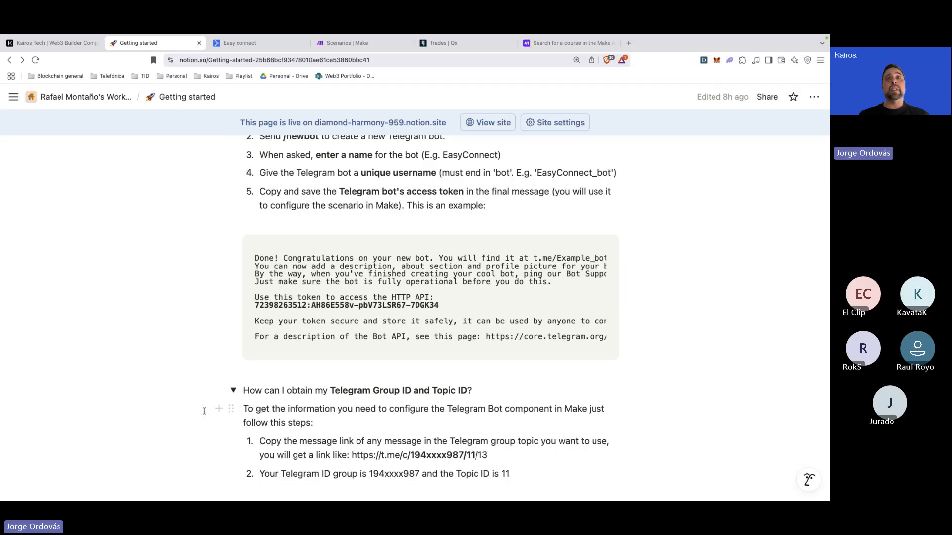
scroll(203, 411, down, 2)
scroll(204, 411, down, 1)
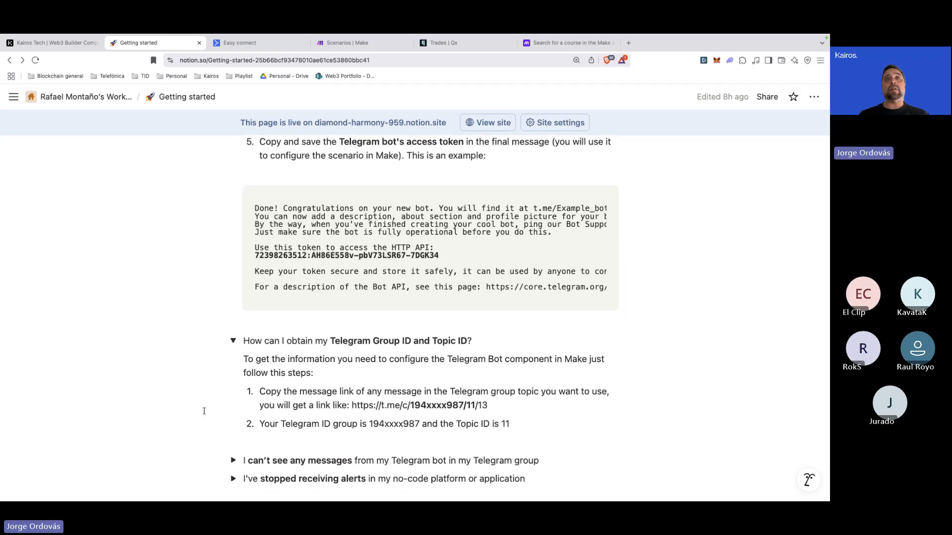
- Expand the three Easy Connect FAQs on getting the webhook URL, deleting an alert and copying an alert, and read them
scroll(204, 411, up, 15)
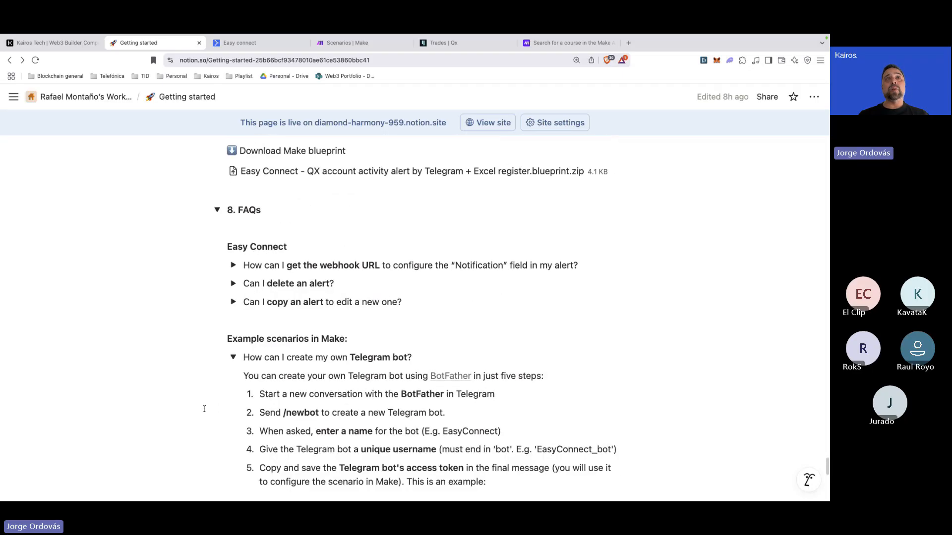
click(233, 266)
click(232, 334)
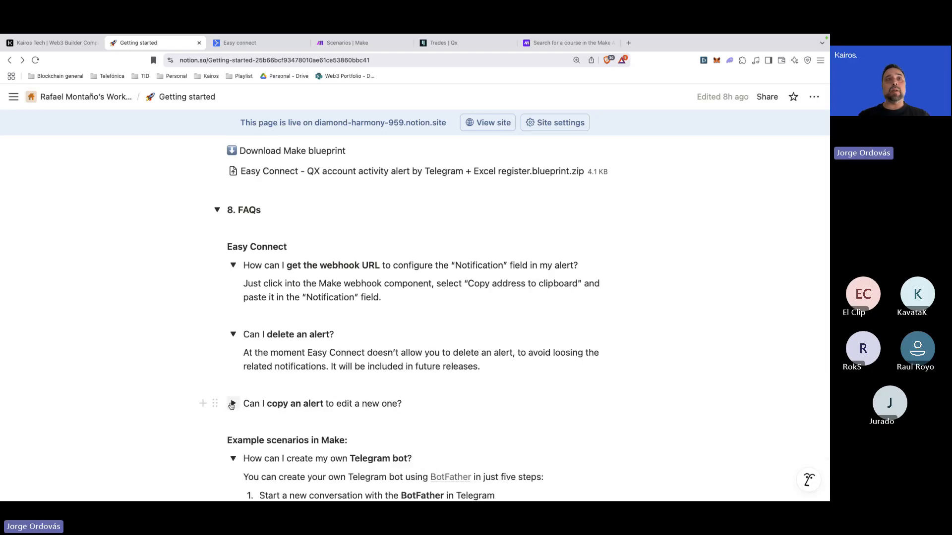
click(229, 405)
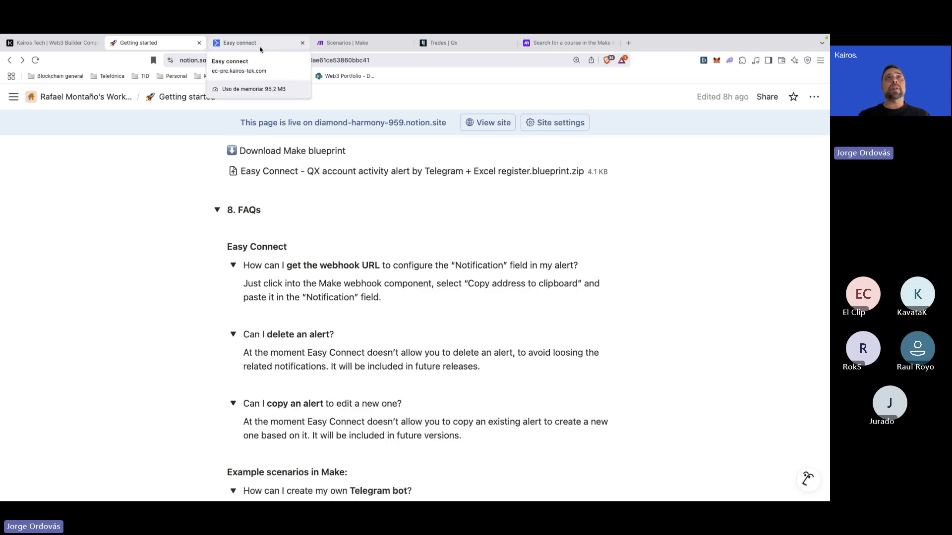
- Switch to Make and open the scenario "Easy Connect - QX 676 $GARTH buy alert by Telegram + Excel register" from the Demos Easy Connect folder
click(327, 44)
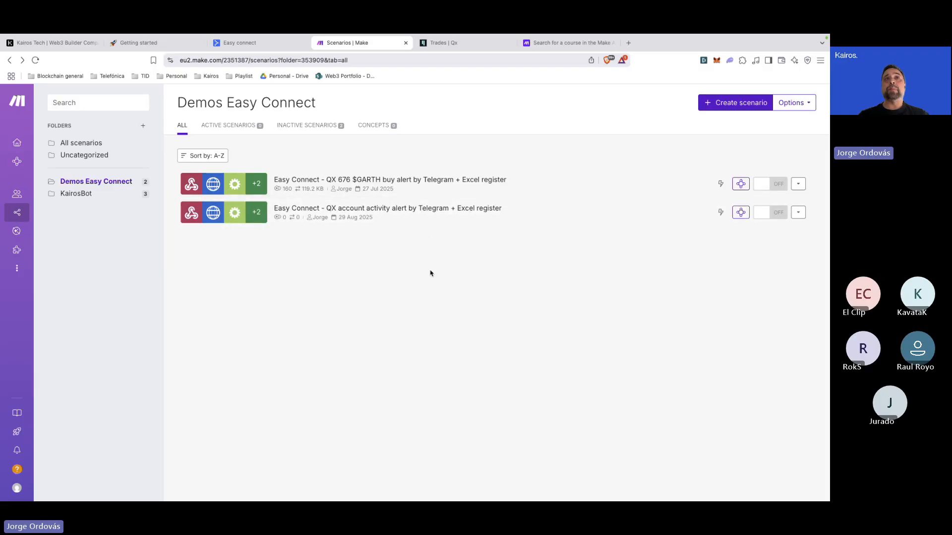
click(433, 193)
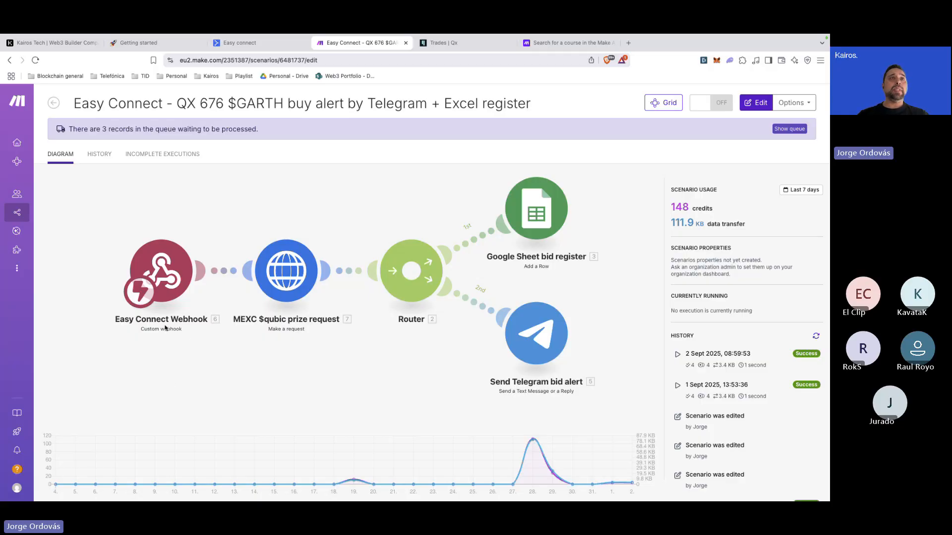
- Review the settings of the Easy Connect Webhook module and the MEXC $qubic prize request module
click(163, 281)
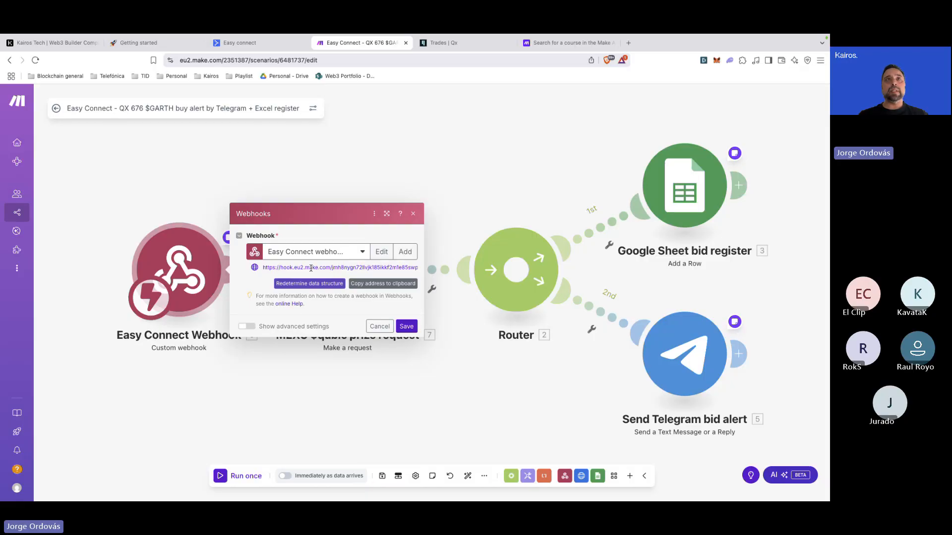
click(317, 380)
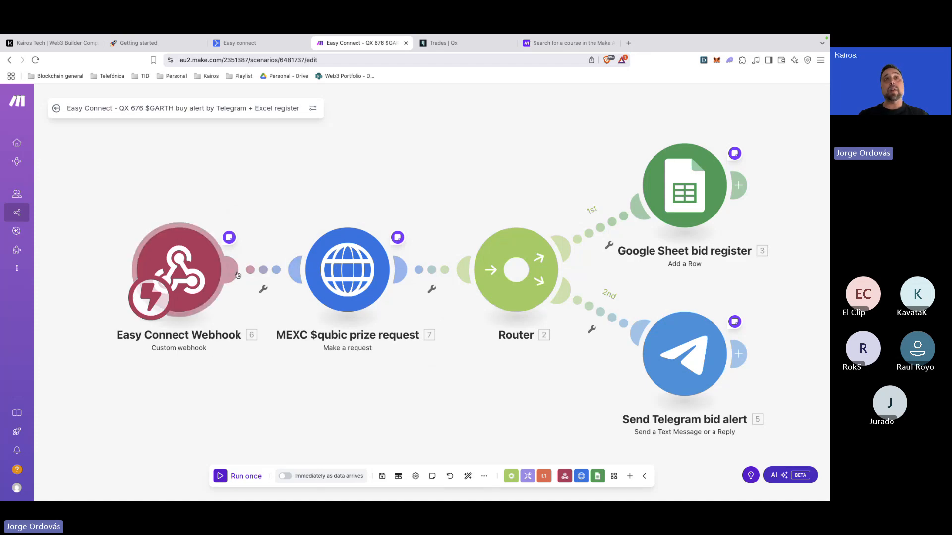
click(350, 280)
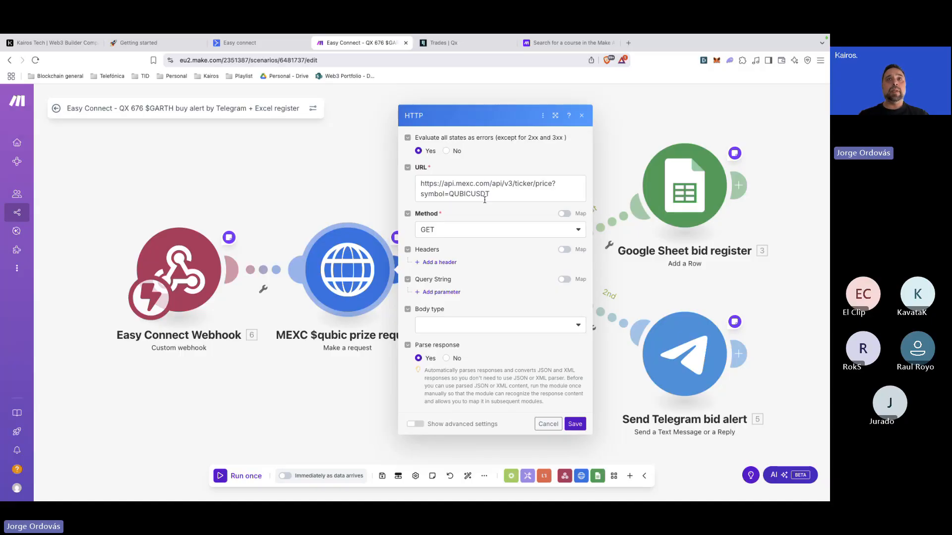
click(391, 424)
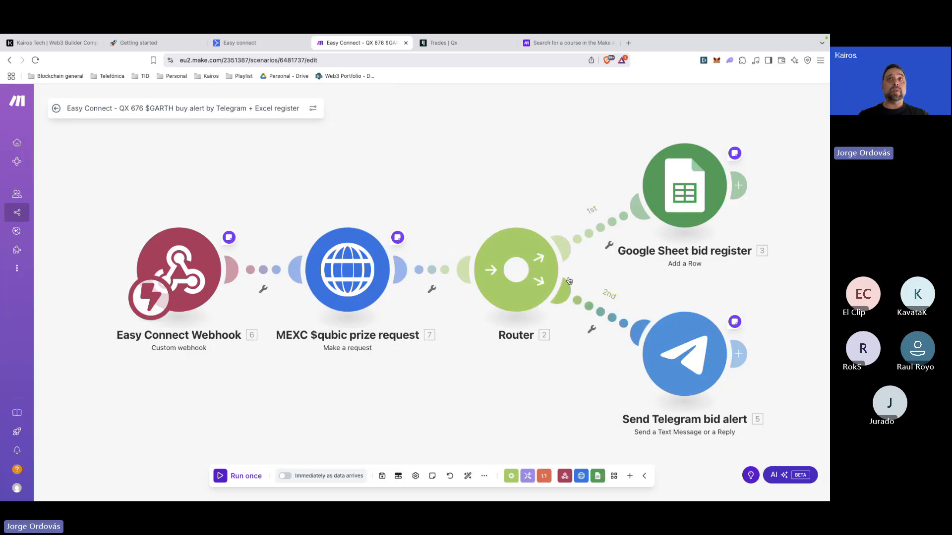
- Examine the Google Sheet bid register module's spreadsheet settings and the webhook and price values mapped to its columns
click(691, 197)
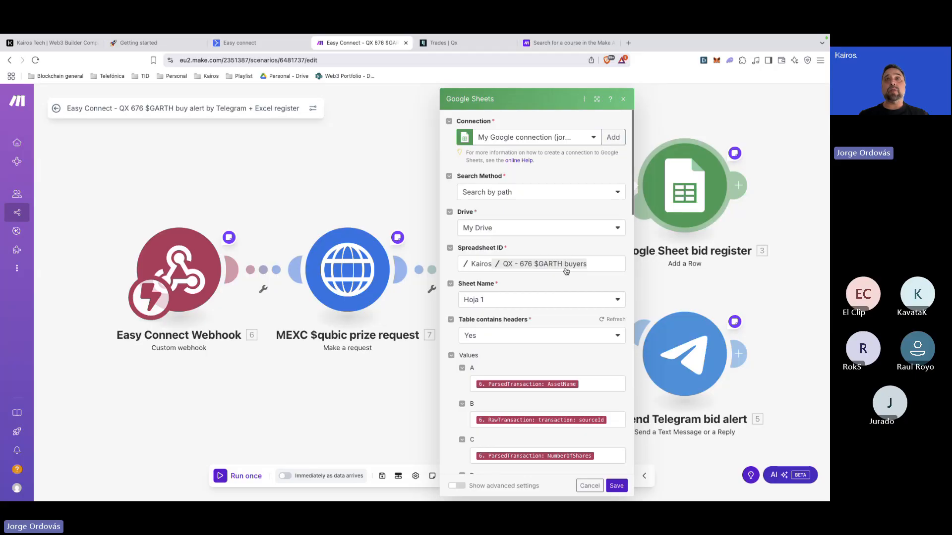
scroll(566, 271, down, 5)
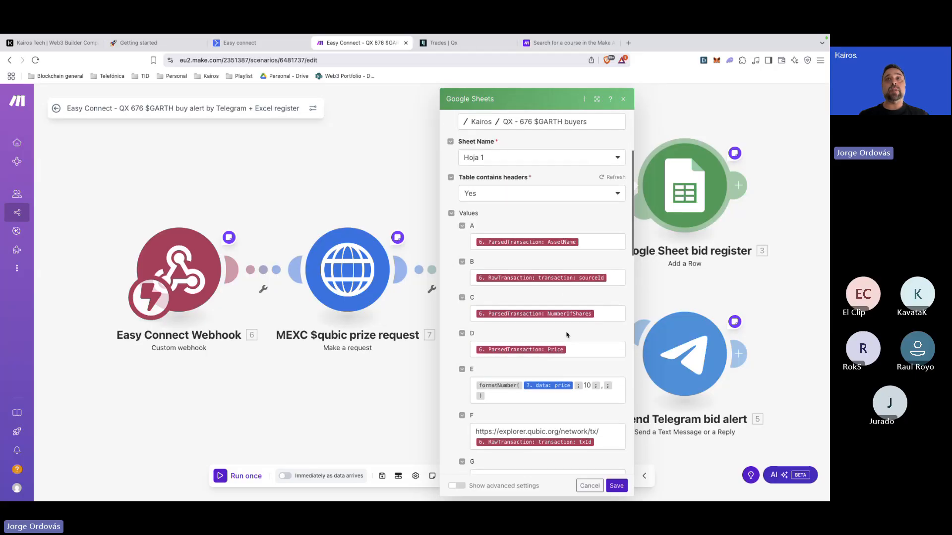
scroll(567, 335, down, 1)
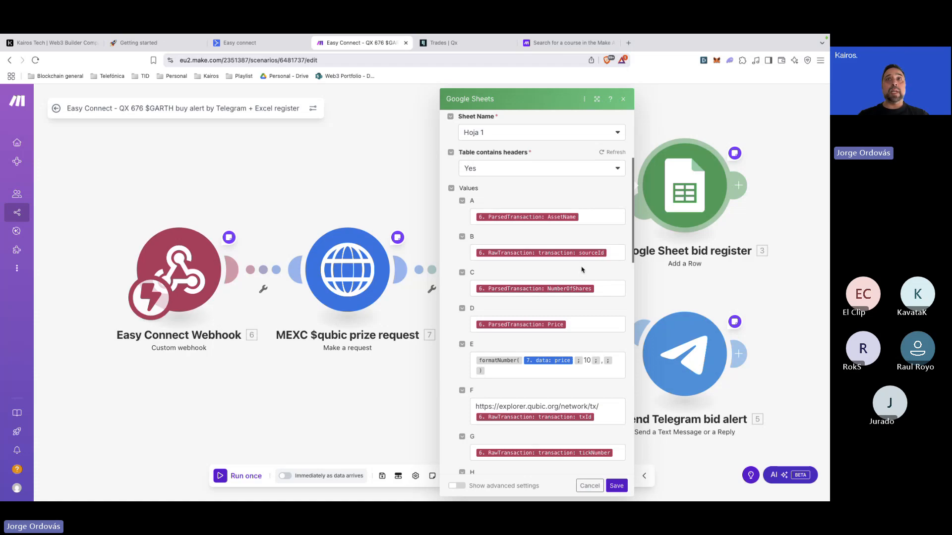
scroll(581, 292, down, 3)
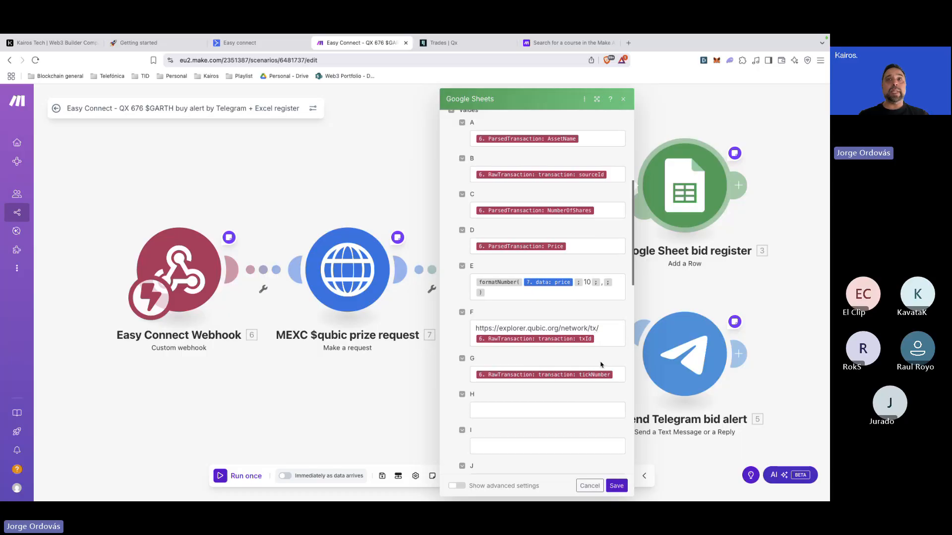
click(416, 408)
- Examine the Send Telegram bid alert module's message text and thread settings, and expand the webhook's transaction fields available for mapping
click(677, 365)
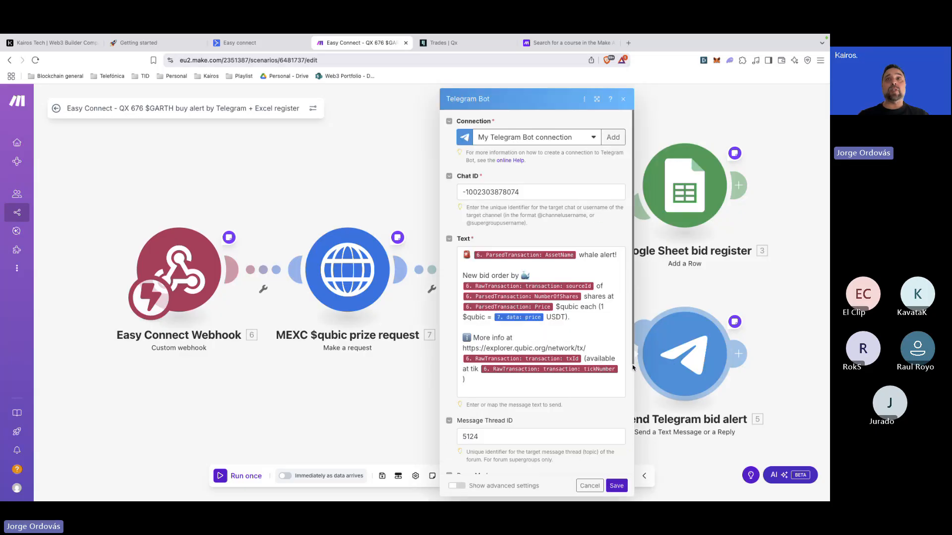
scroll(602, 339, down, 5)
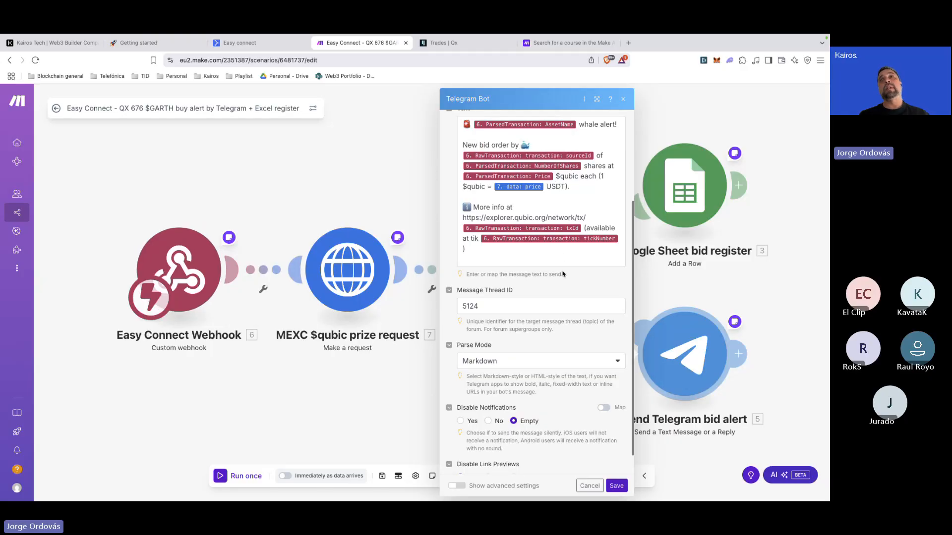
click(539, 251)
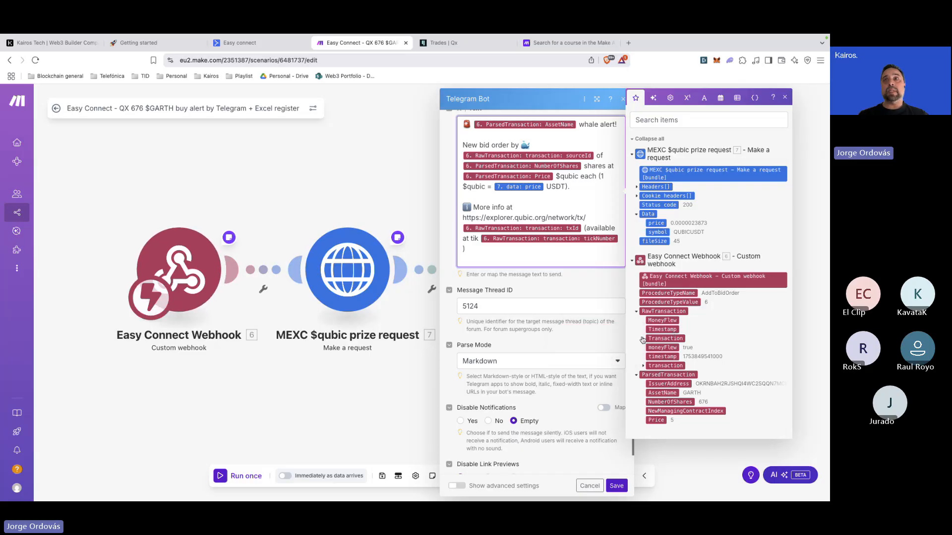
click(643, 366)
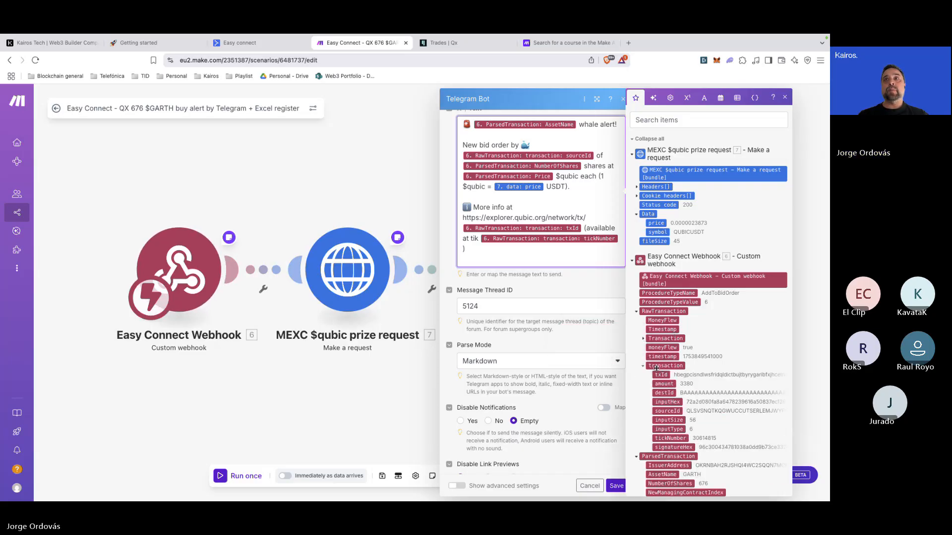
scroll(696, 371, down, 1)
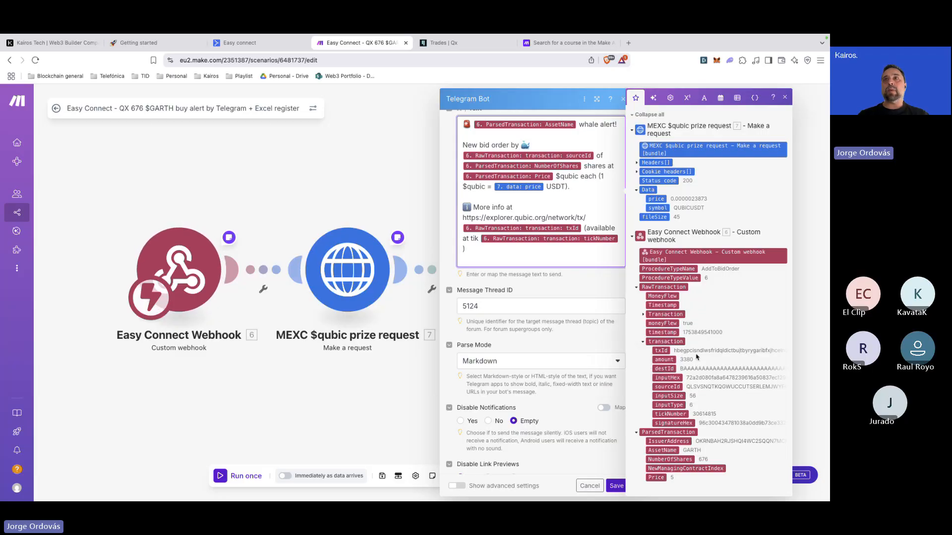
- Try mapping the transaction's destId field at the end of the Telegram message text, remove it again and close the module
mouse_move(670, 333)
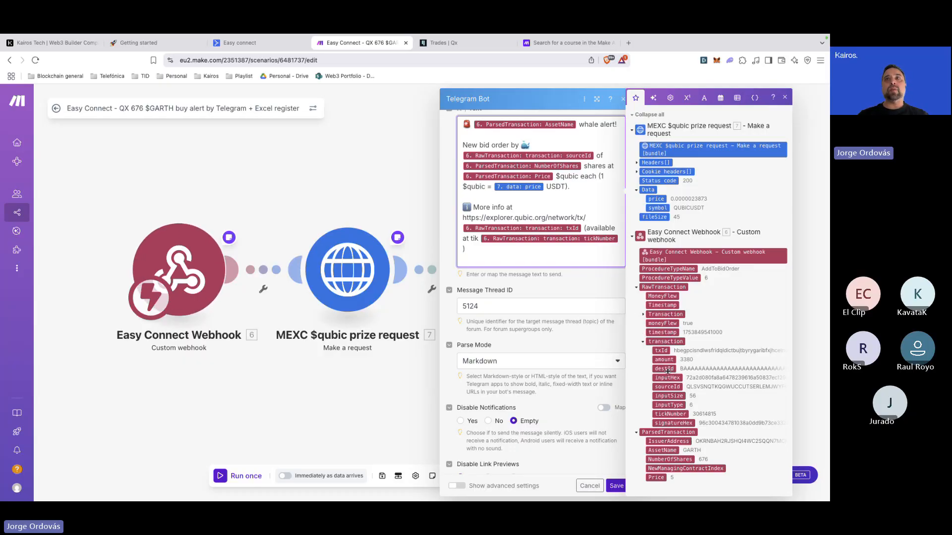
drag(668, 369, 511, 259)
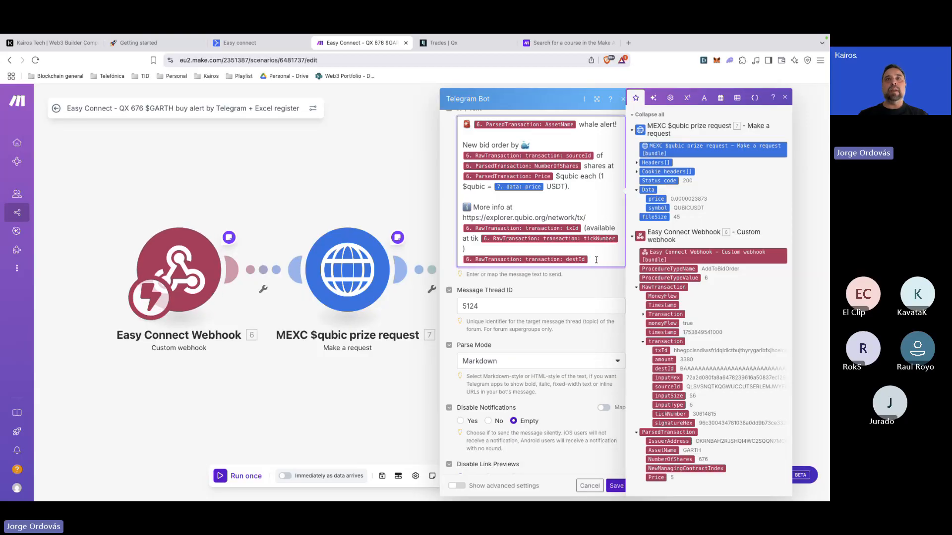
key(BackSpace)
key(BackSpace)
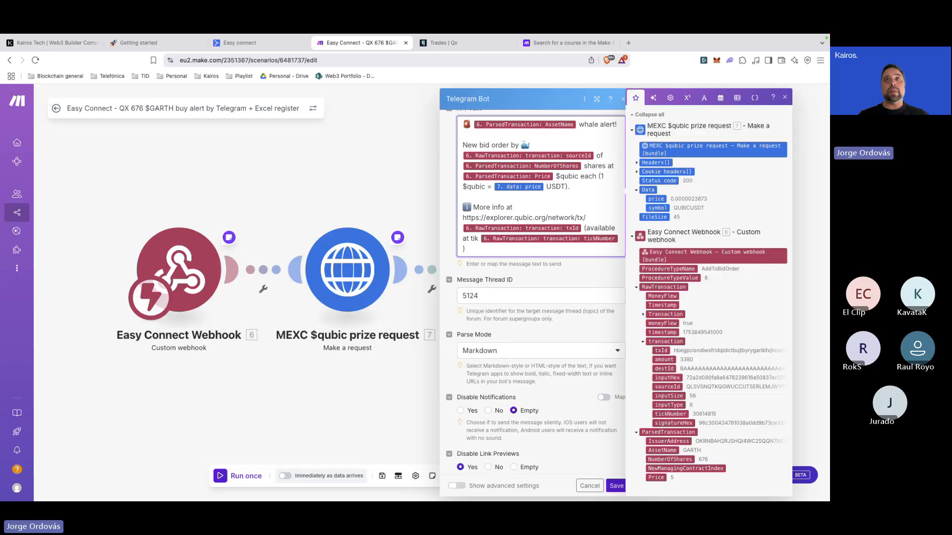
click(397, 415)
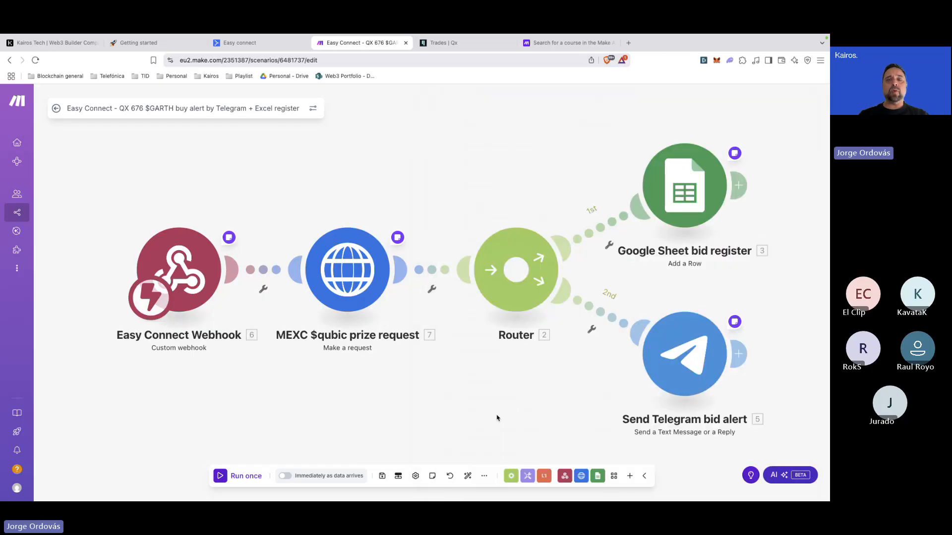
- Check the blueprint export and import options, then leave the scenario editor for the scenarios list, saving the changes
click(484, 476)
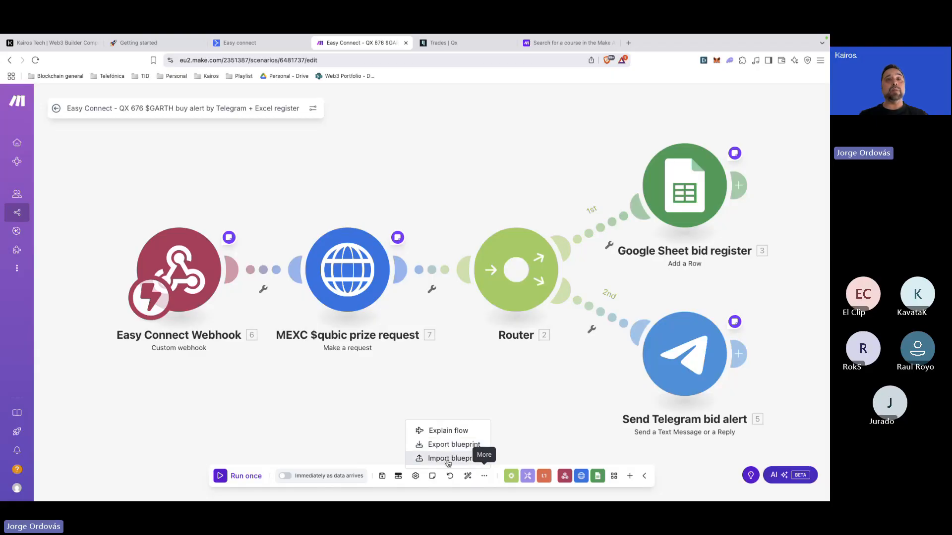
click(339, 420)
click(46, 215)
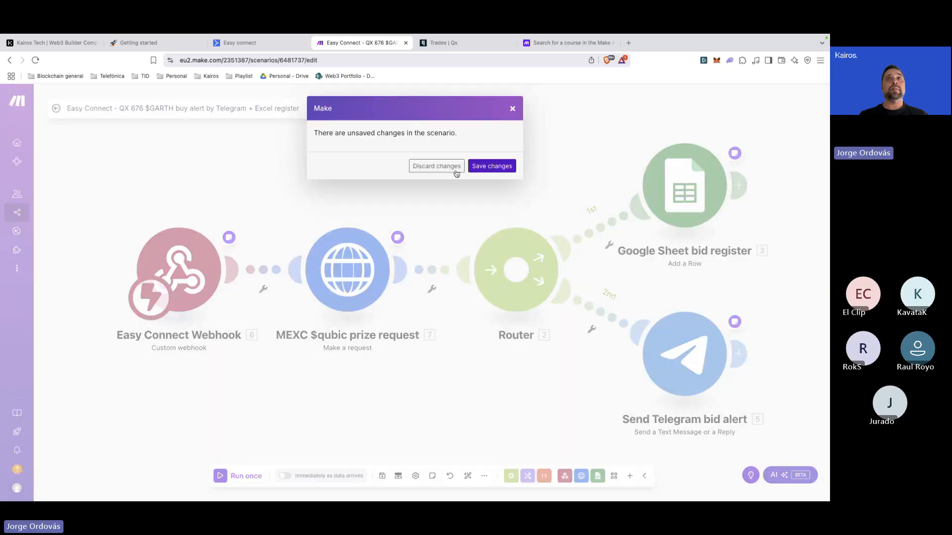
click(488, 166)
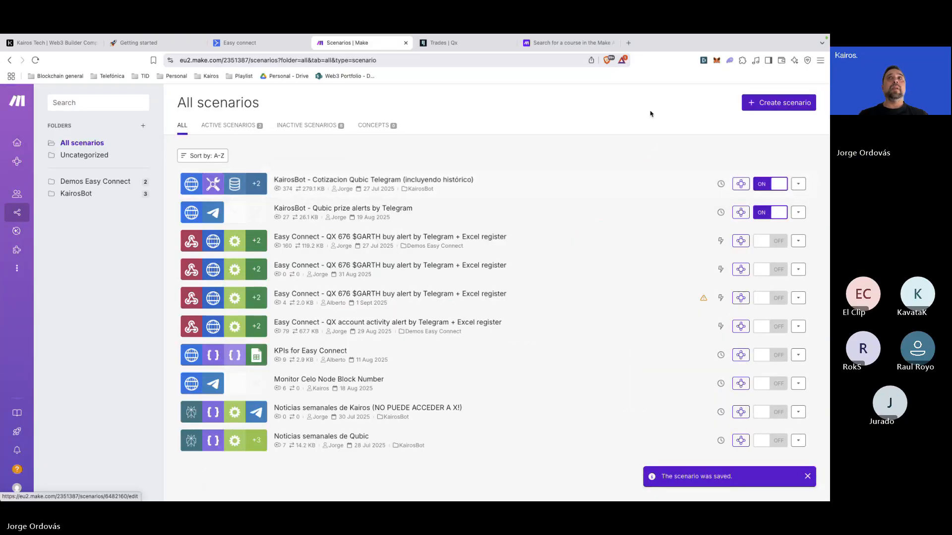
- Create a new scenario and name it "Easy Connect Demo"
click(764, 103)
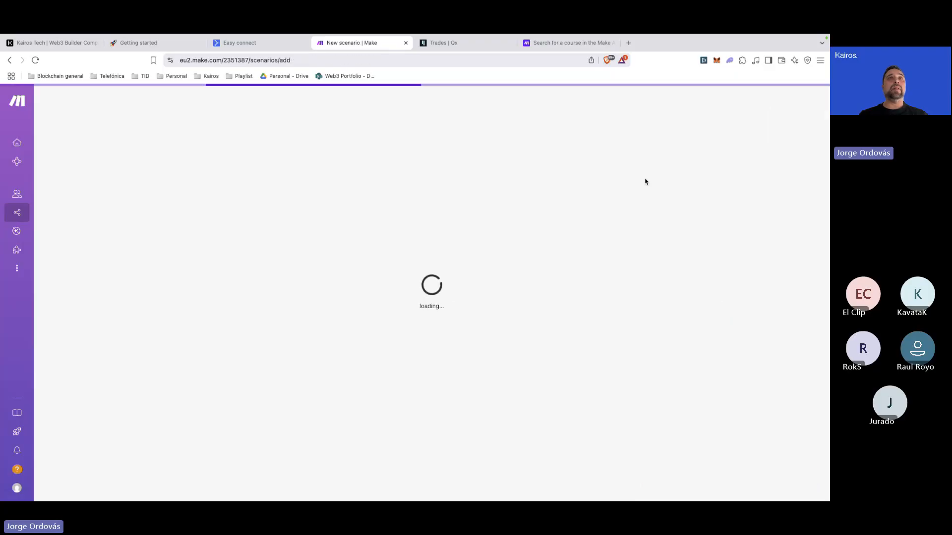
click(84, 109)
text(Easy Connect Demo)
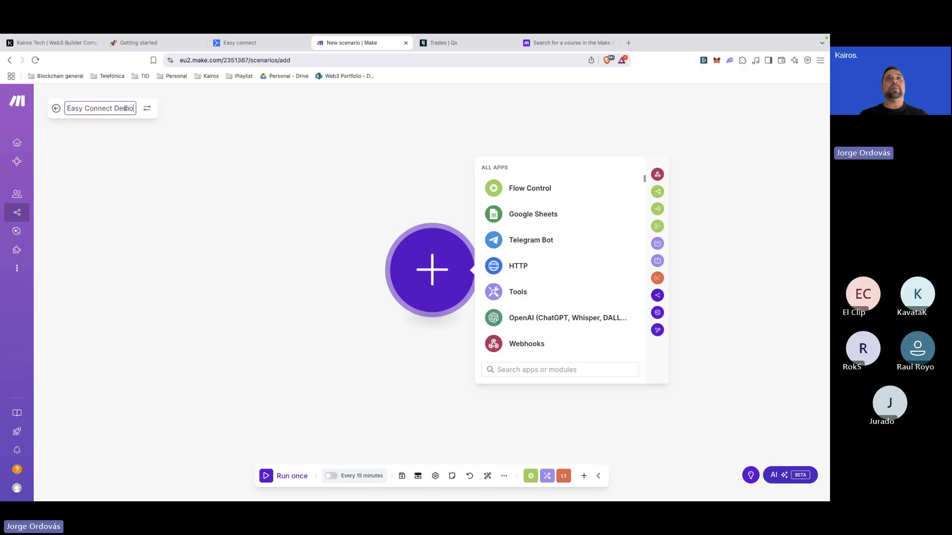
click(187, 211)
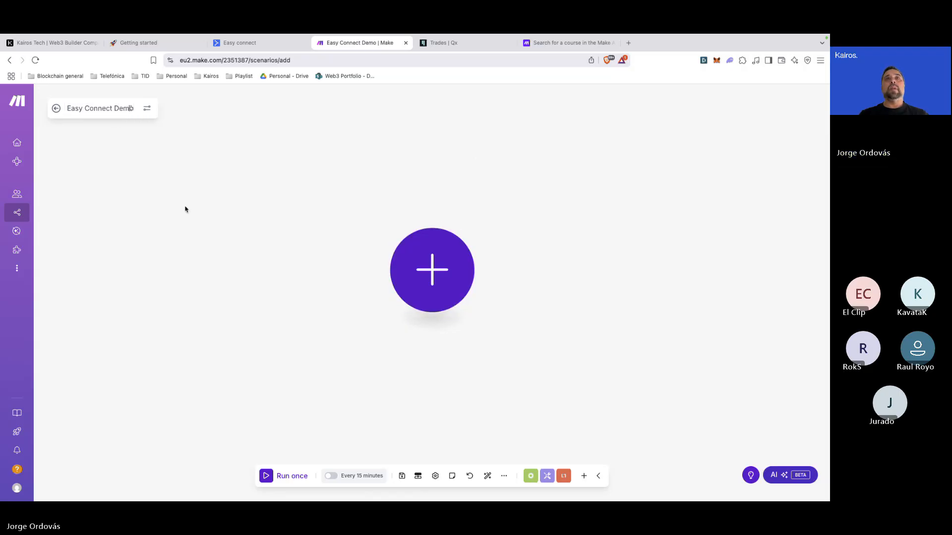
- Import the QX 676 GARTH buy alert blueprint JSON from the "EasyConnect demo" folder in Descargas into the new scenario
click(501, 475)
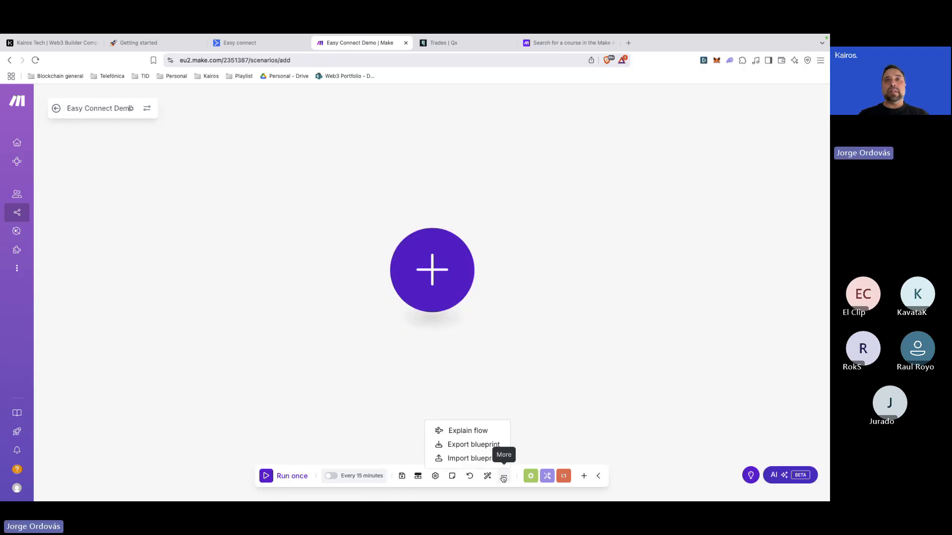
click(474, 457)
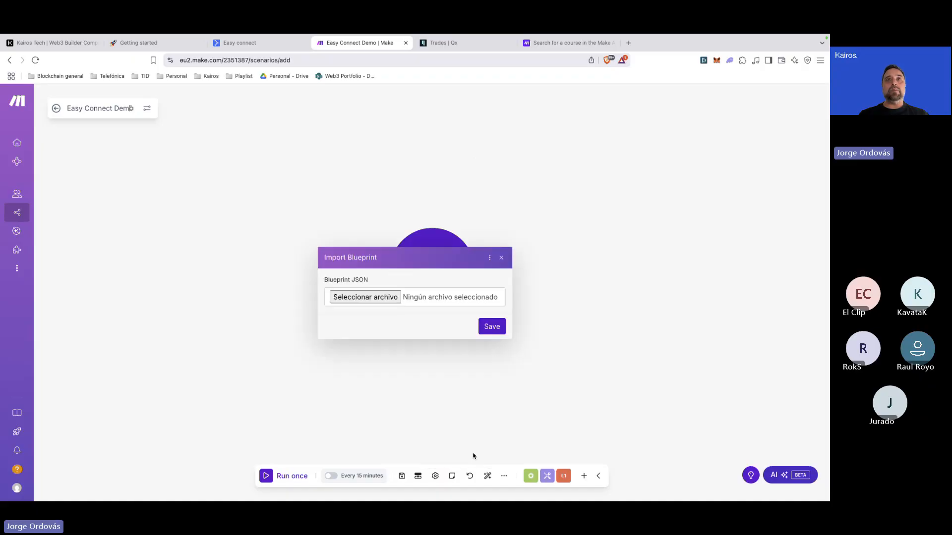
click(374, 298)
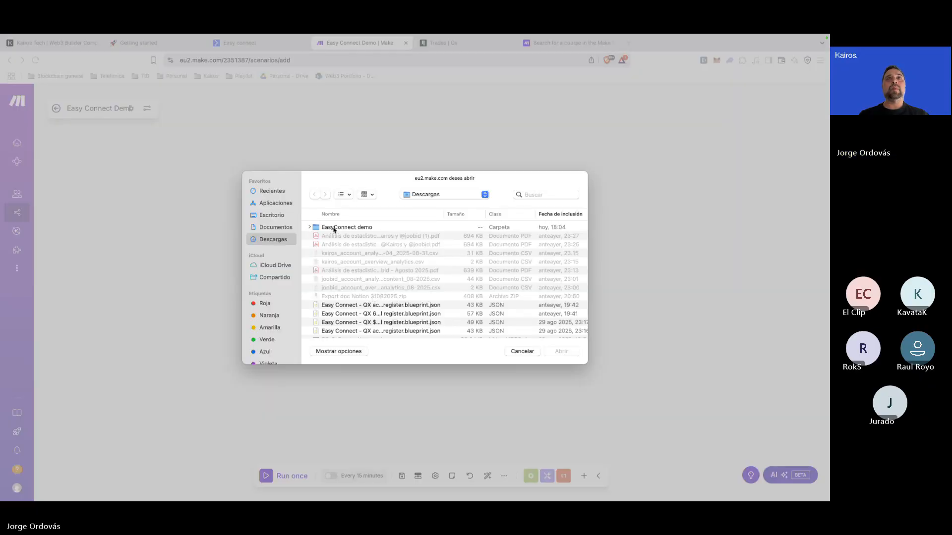
double_click(334, 228)
click(336, 235)
click(562, 353)
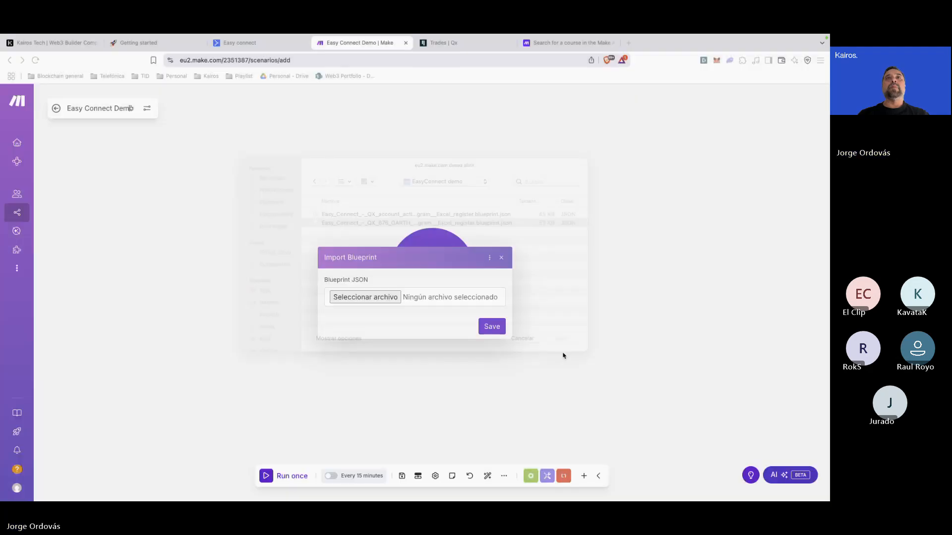
click(492, 328)
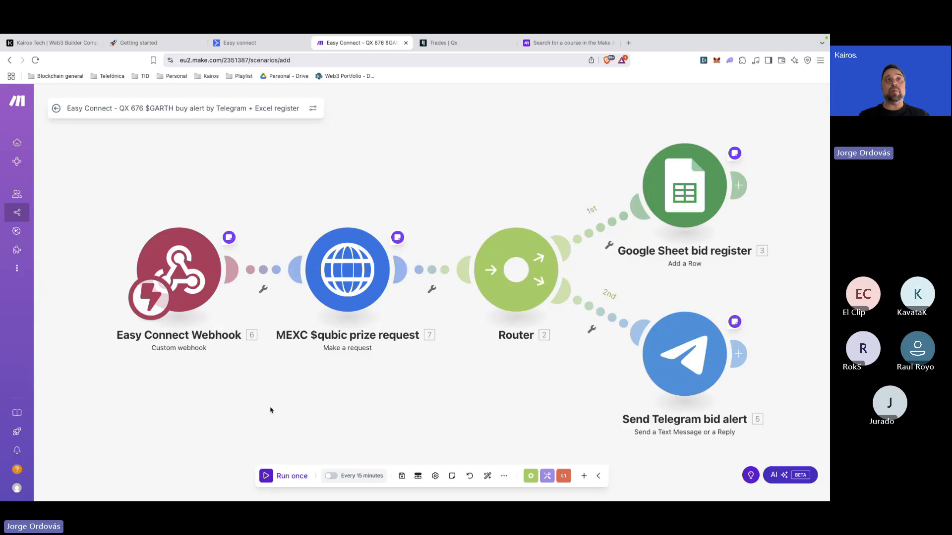
- Create a new webhook for the Easy Connect Webhook module, keeping the name "My gateway-webhook webhook"
click(201, 305)
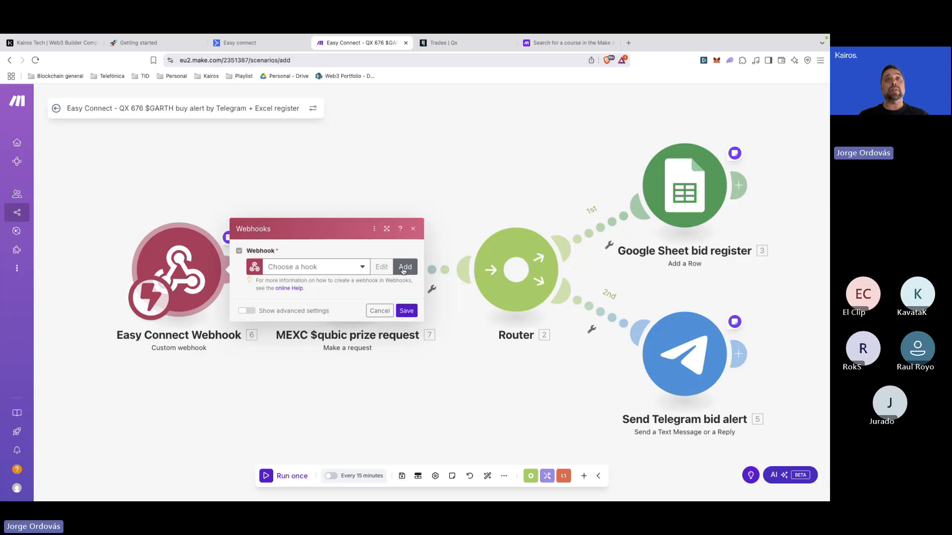
click(404, 268)
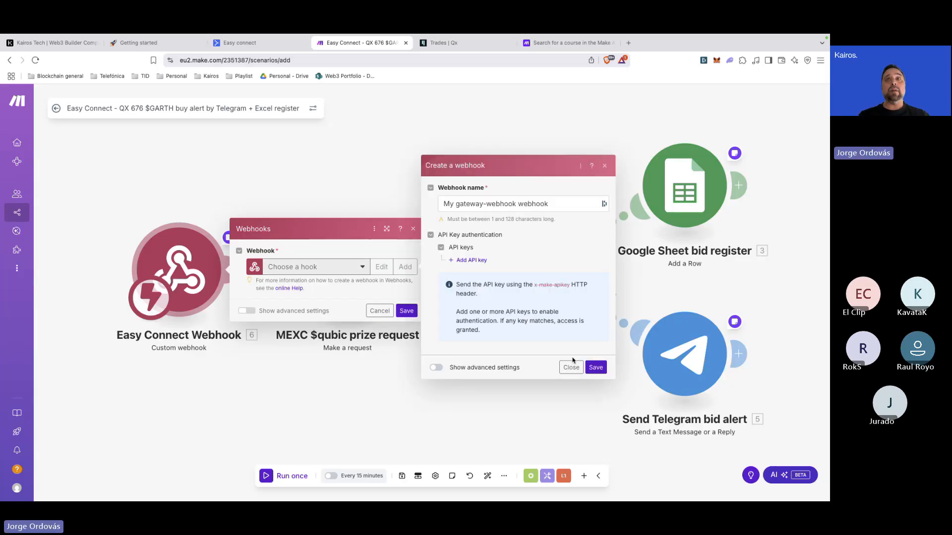
click(595, 368)
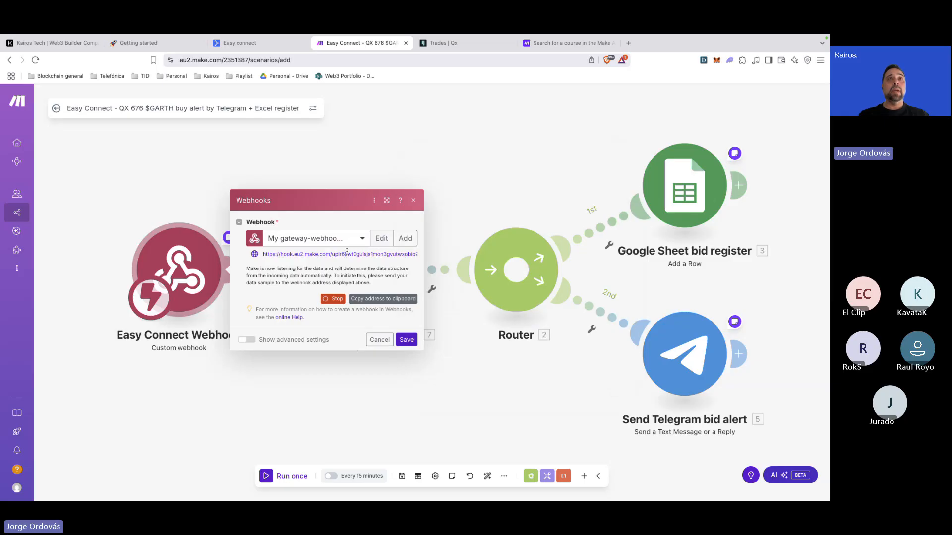
click(446, 216)
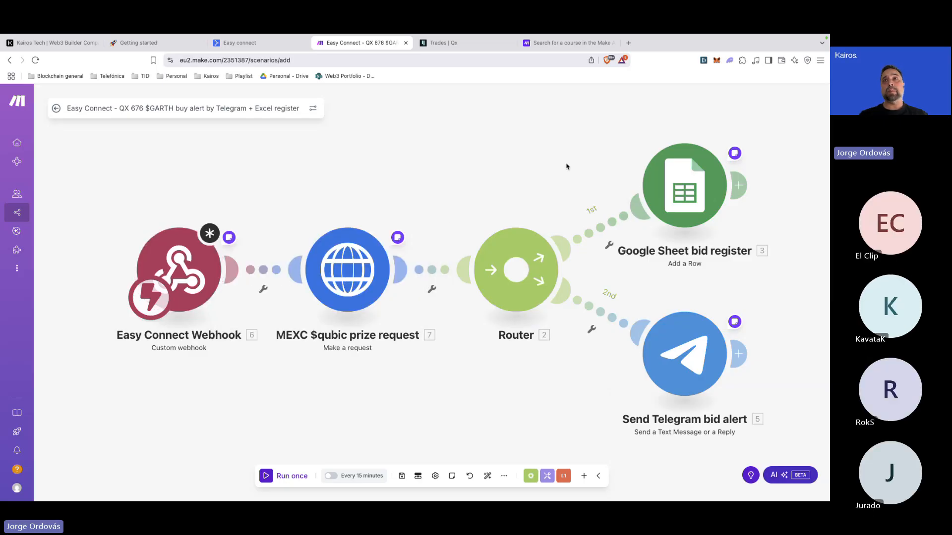
- Create a new Google connection for the Google Sheet bid register module, keeping the name "My Google connection" and authorising Make with the personal Google account
click(682, 194)
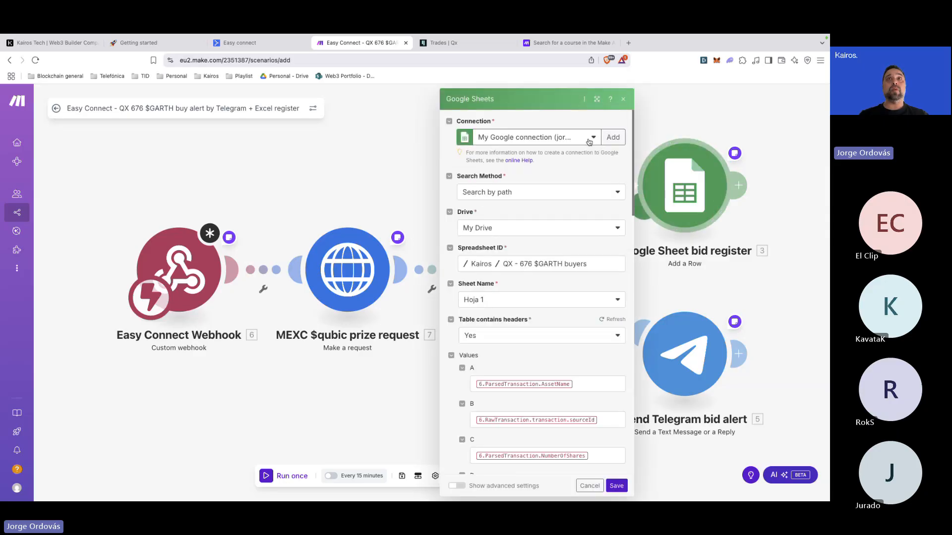
click(589, 142)
click(586, 139)
click(613, 139)
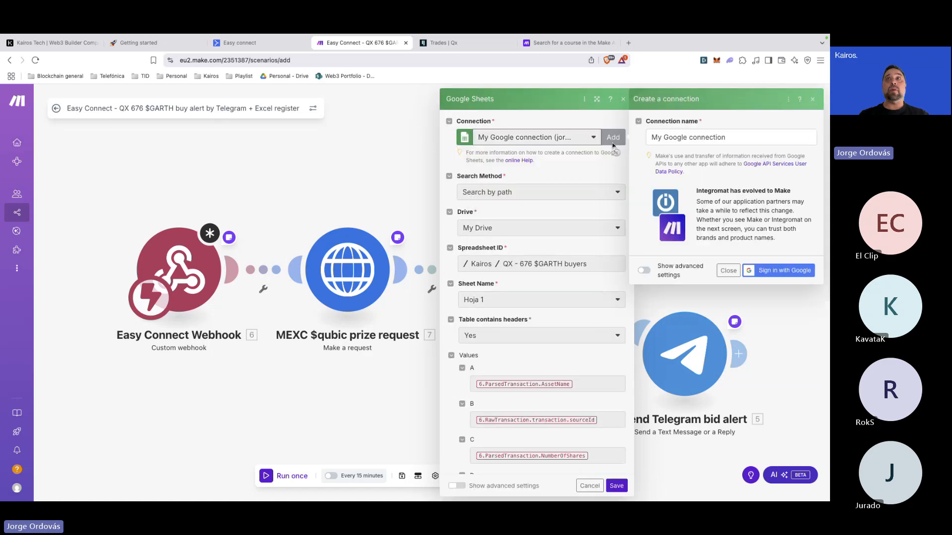
click(780, 271)
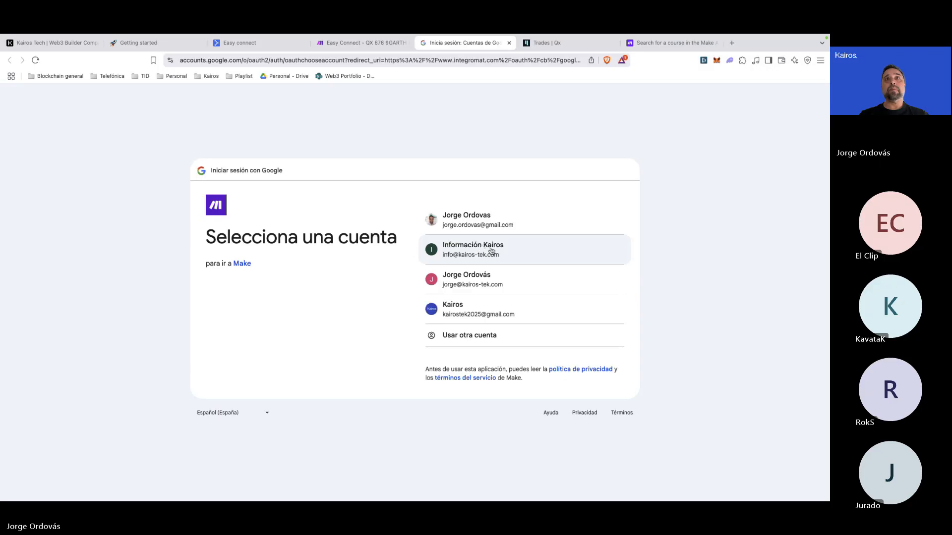
click(496, 229)
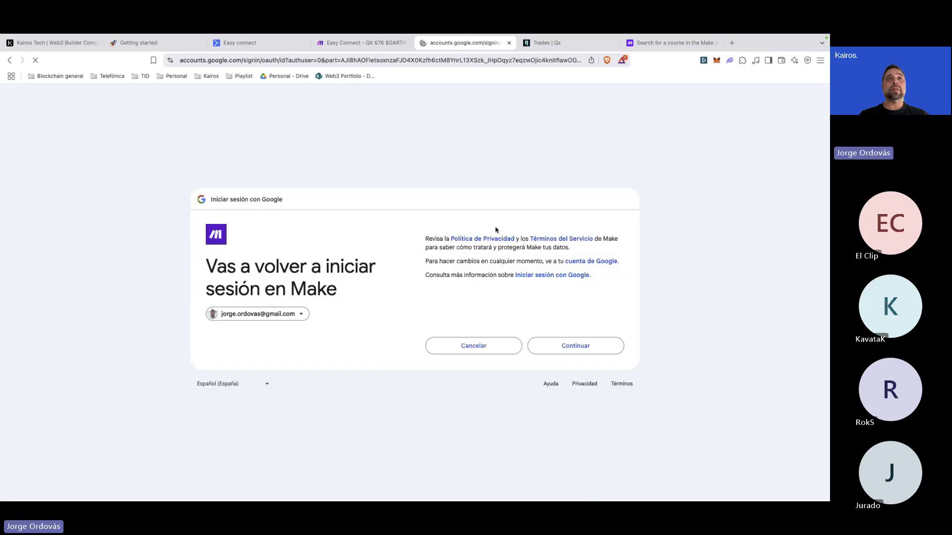
click(564, 353)
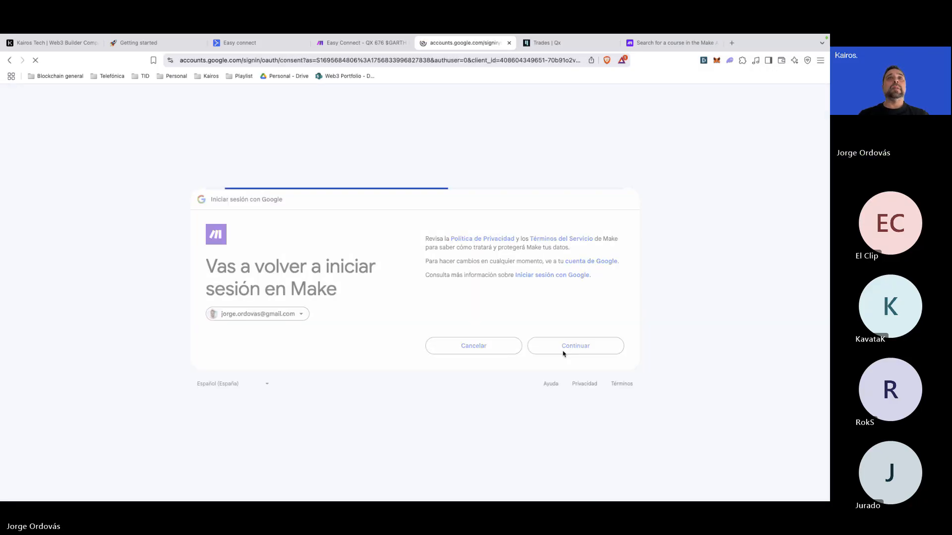
click(571, 367)
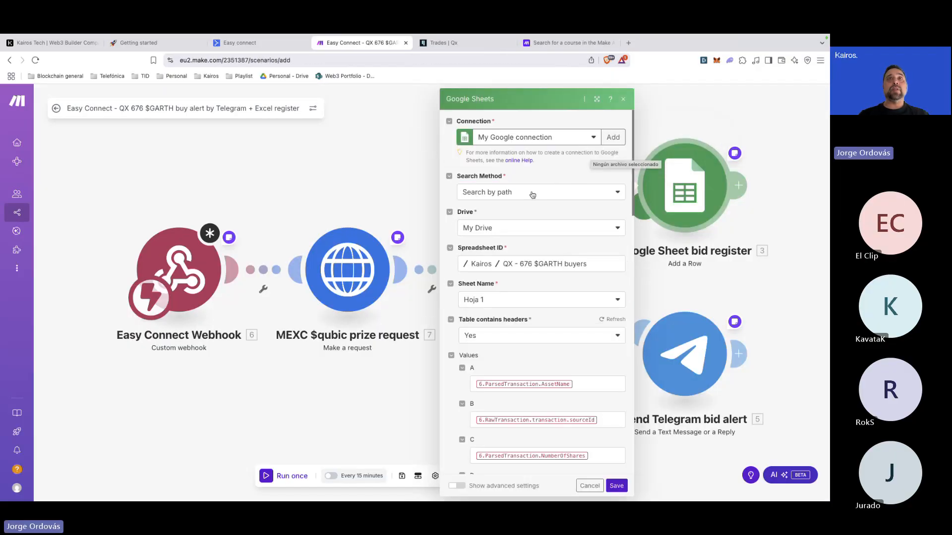
- Check the available folders and files for the Google Sheets module's Spreadsheet ID, keeping "QX - 676 $GARTH buyers" in Kairos, and close the settings
click(536, 264)
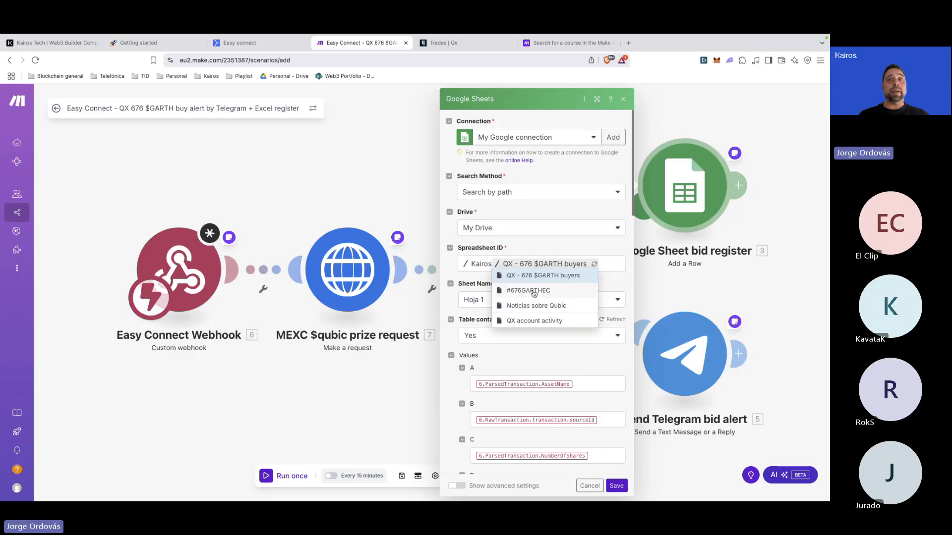
click(481, 264)
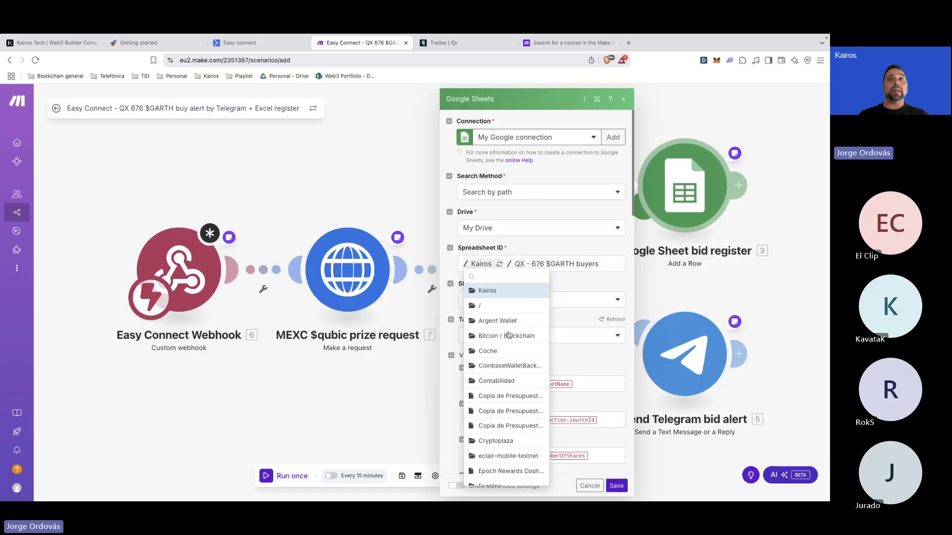
click(543, 264)
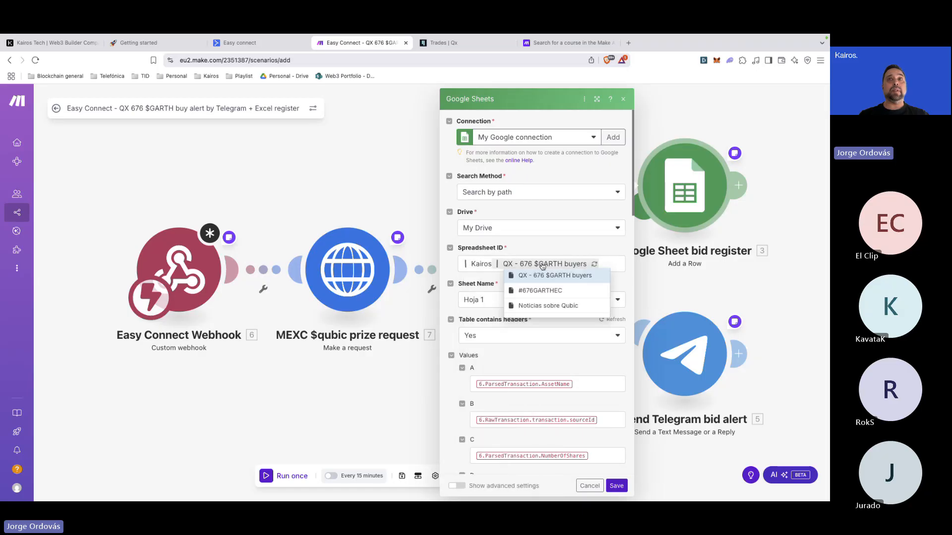
click(518, 358)
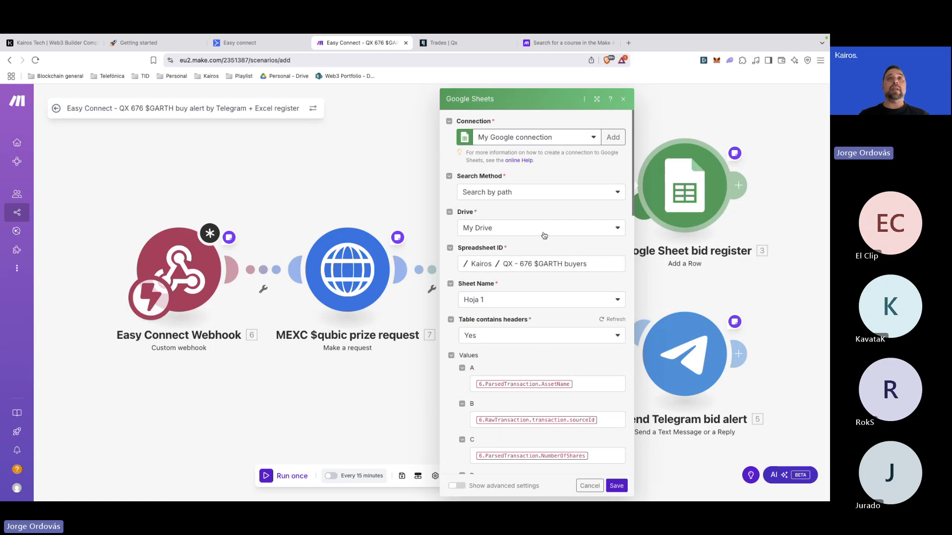
click(405, 409)
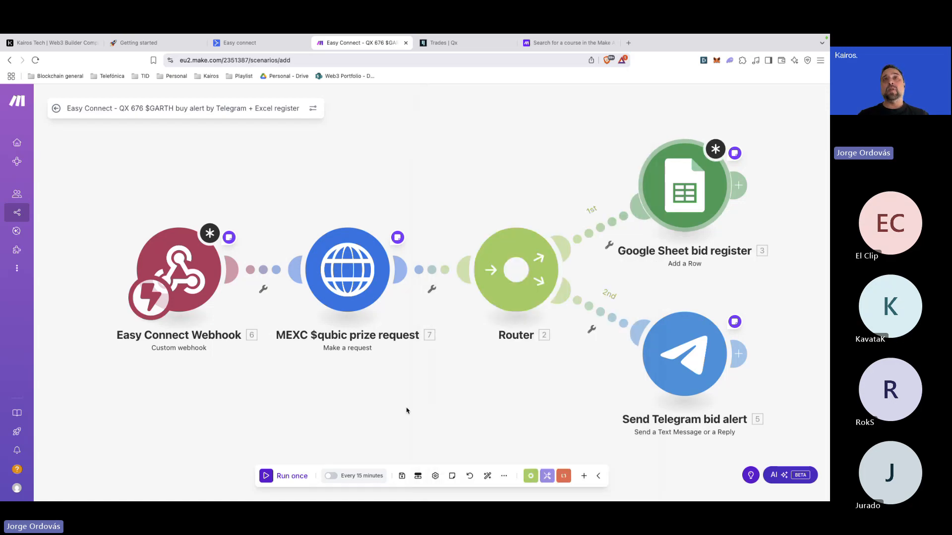
- Check which fields a new Telegram Bot connection requires in the Send Telegram bid alert module, without creating the connection
click(693, 365)
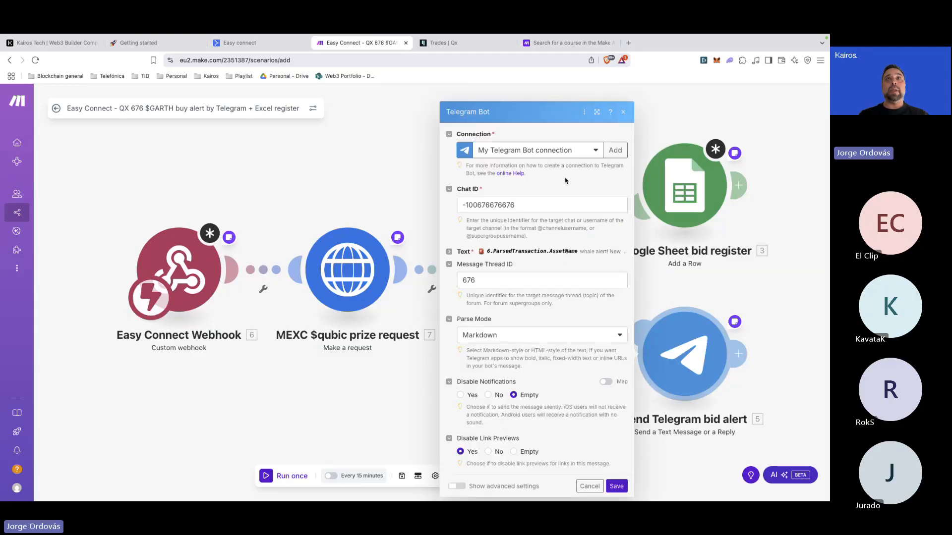
click(615, 150)
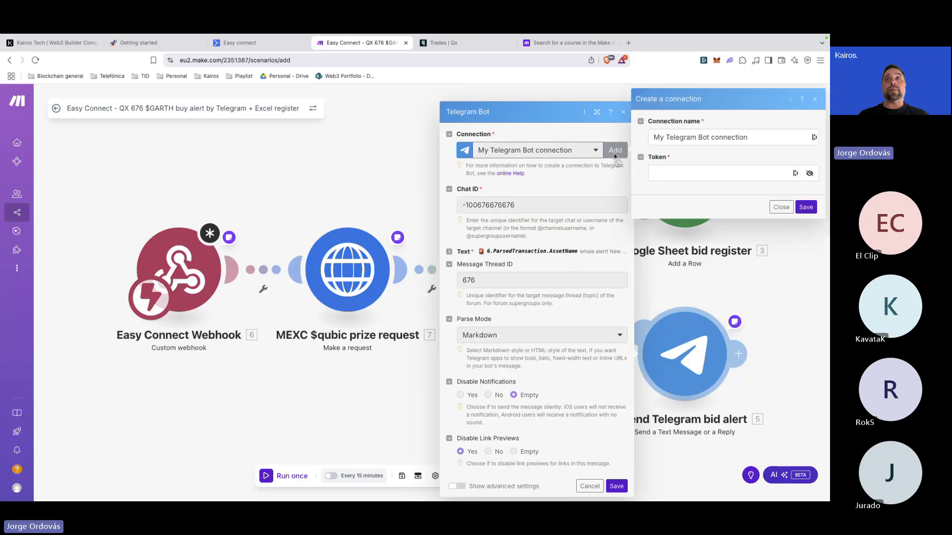
click(666, 175)
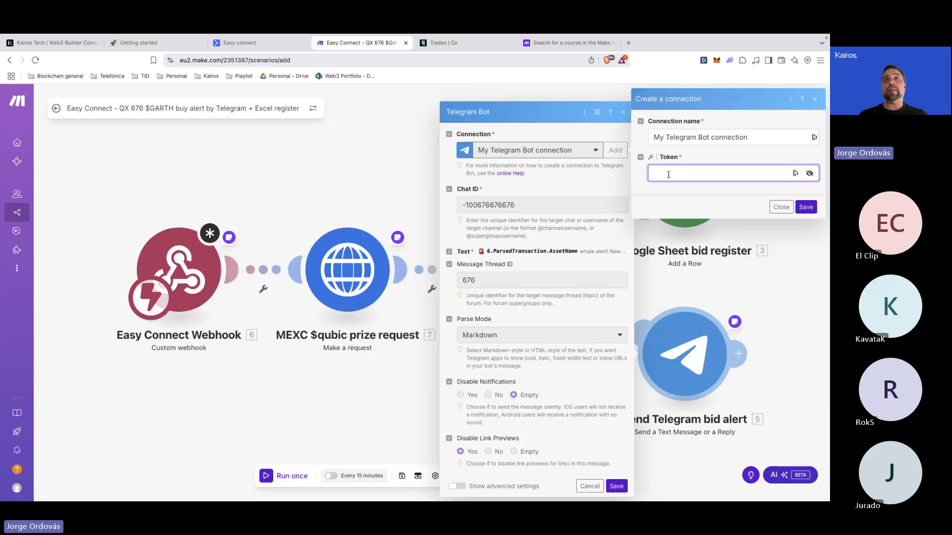
click(788, 212)
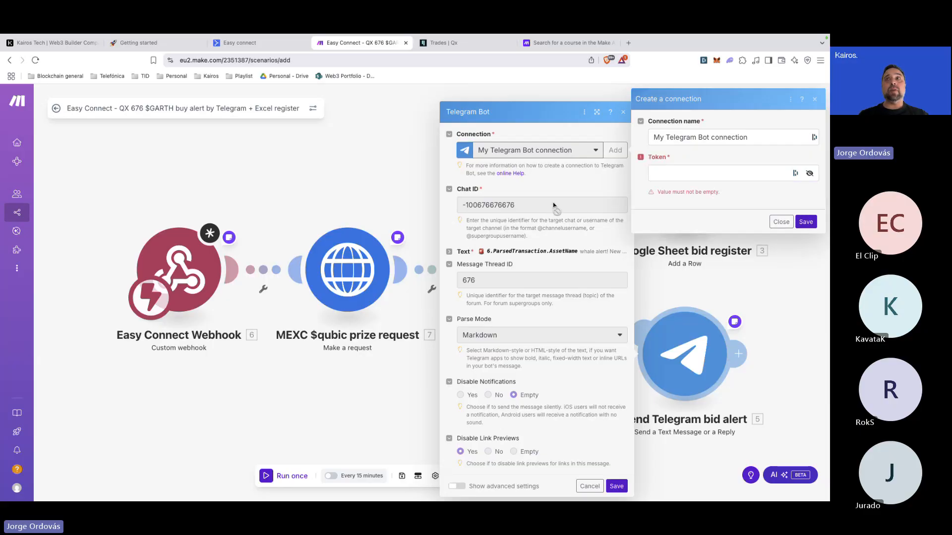
click(781, 221)
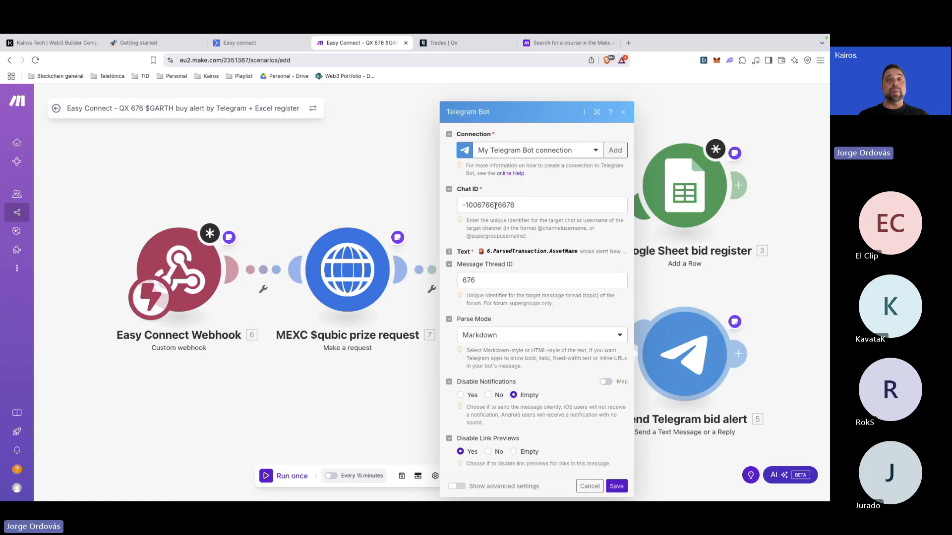
- Examine the prefix and number in the Telegram module's Chat ID and its Message Thread ID, then close the module settings
drag(477, 204, 524, 207)
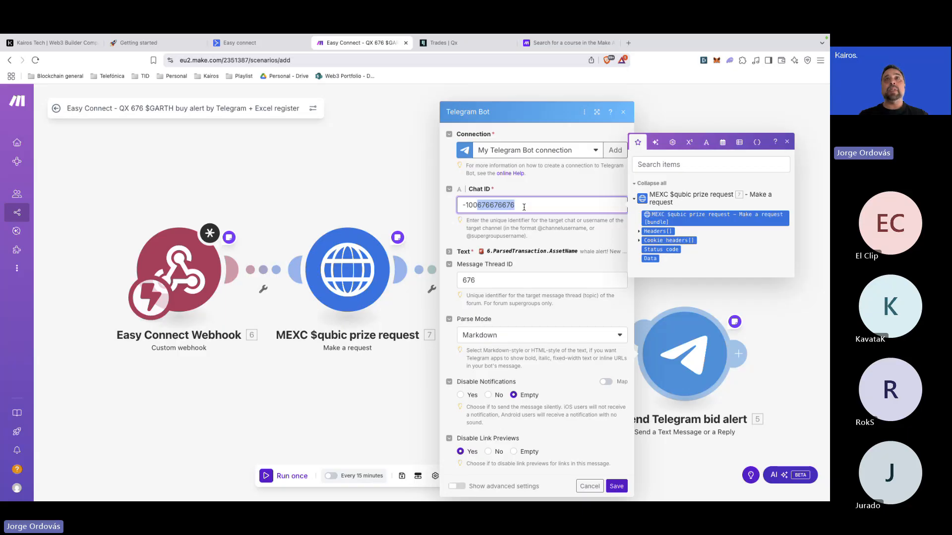
click(475, 206)
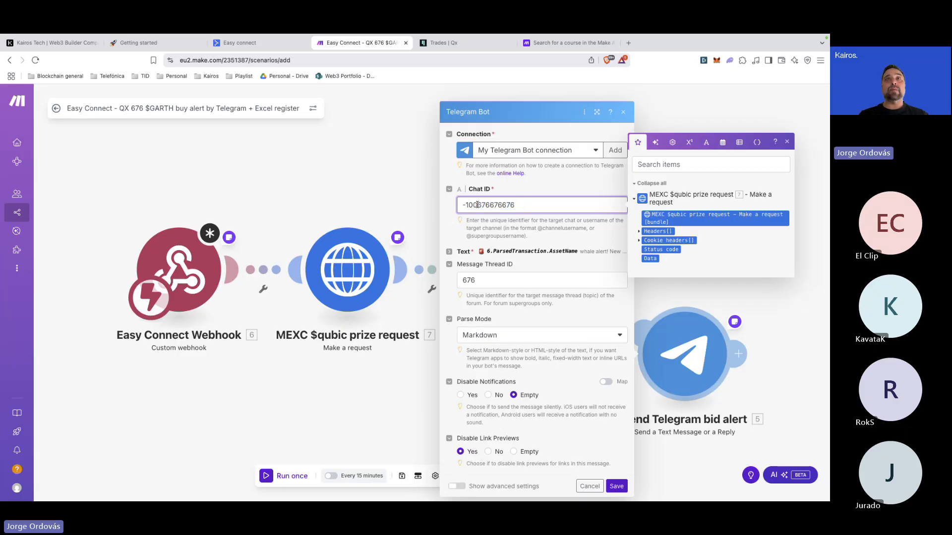
drag(477, 205, 461, 203)
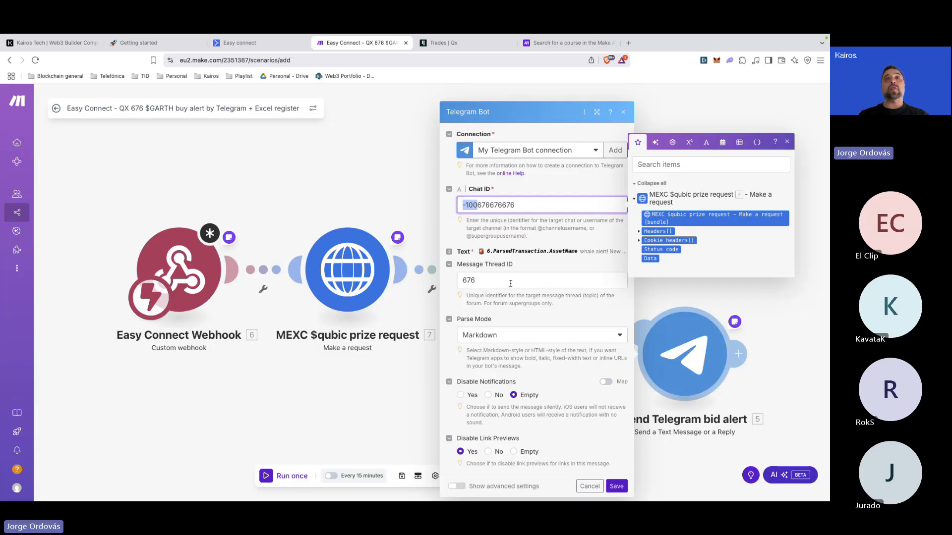
click(481, 280)
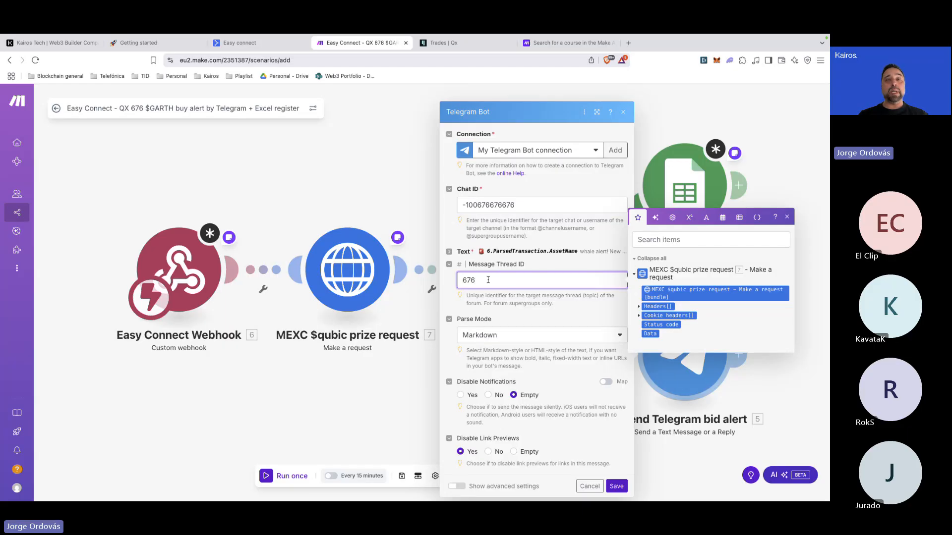
key(super+t)
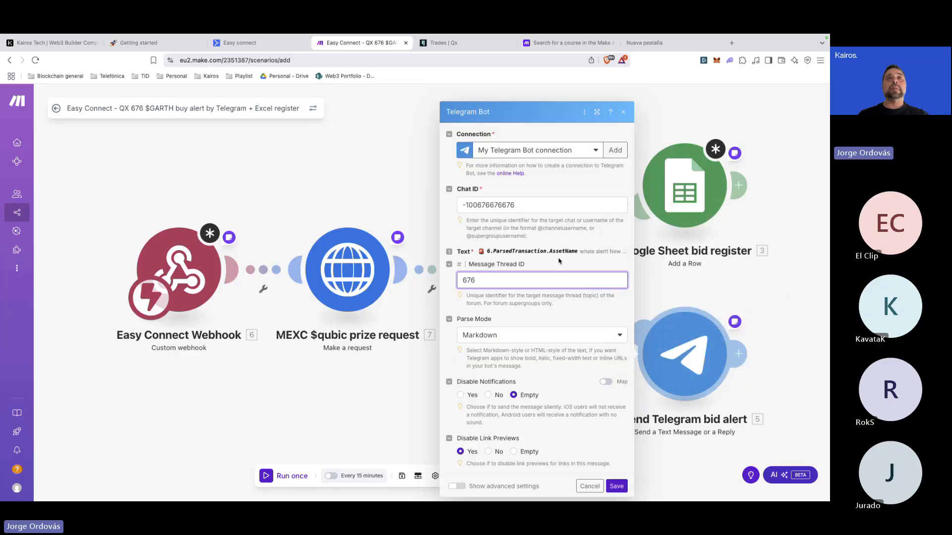
click(402, 376)
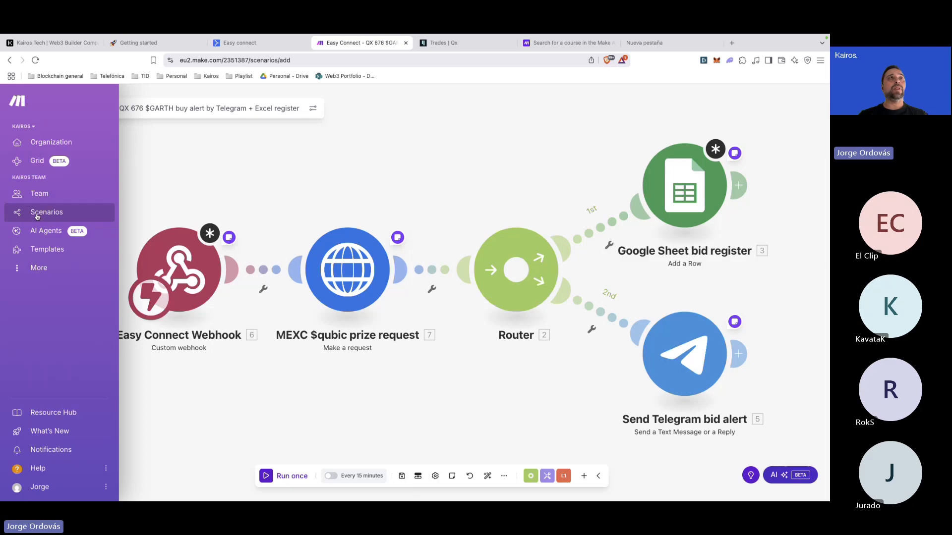
- Leave the editor discarding the unsaved changes, and open the existing scenario "Easy Connect - QX 676 $GARTH buy alert by Telegram + Excel register"
click(37, 213)
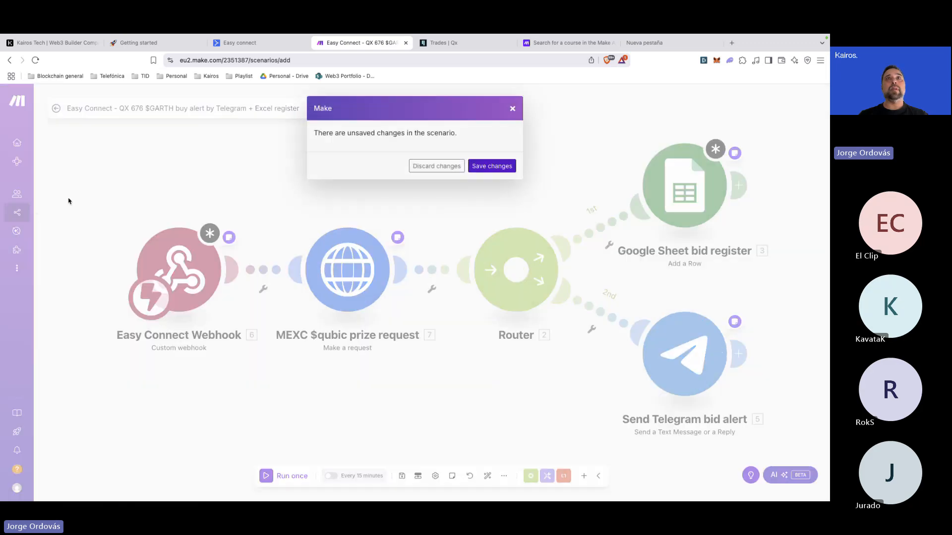
click(434, 165)
click(439, 191)
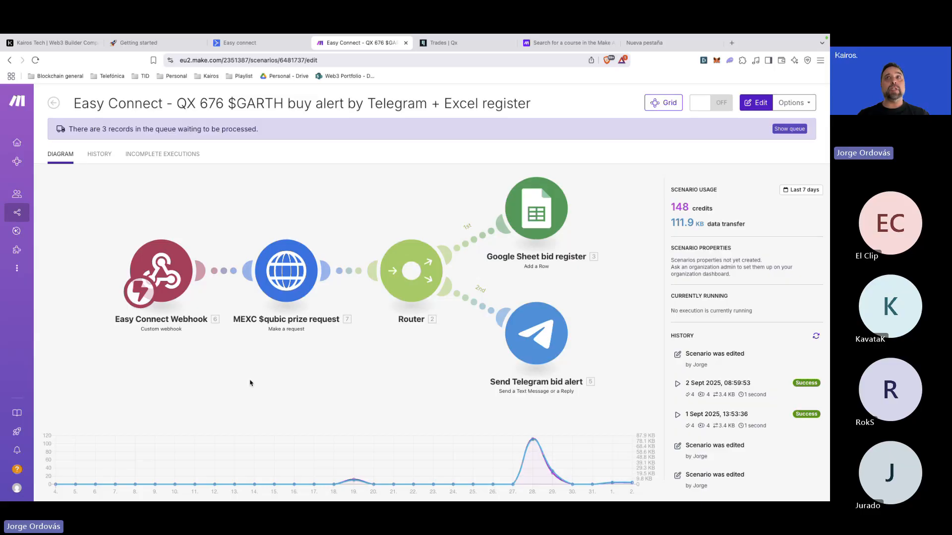
- Examine the parsed items of the second record waiting in the Easy Connect webhook queue
click(784, 130)
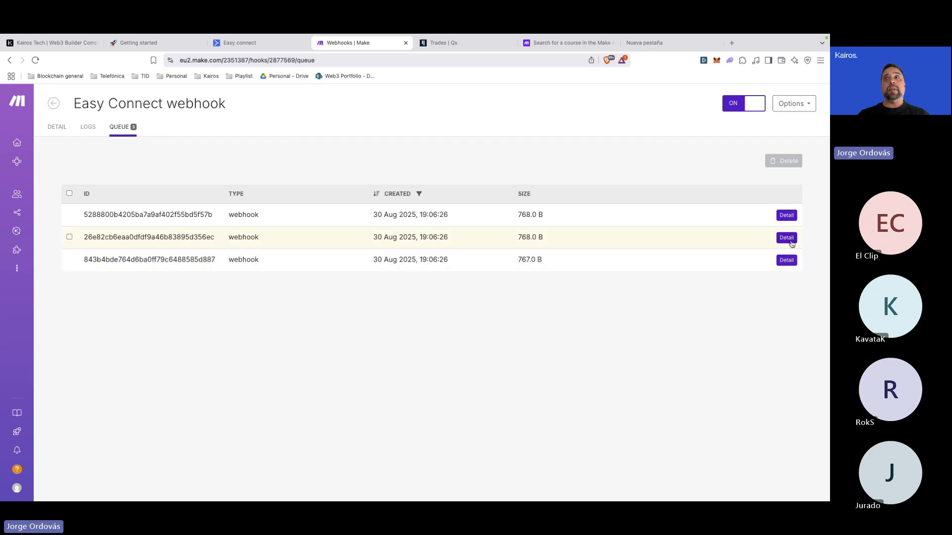
click(790, 239)
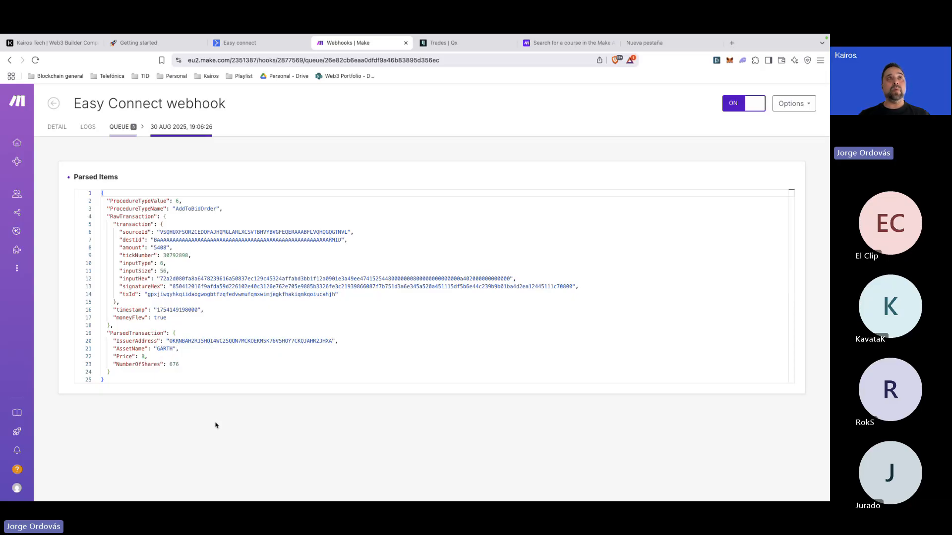
click(121, 126)
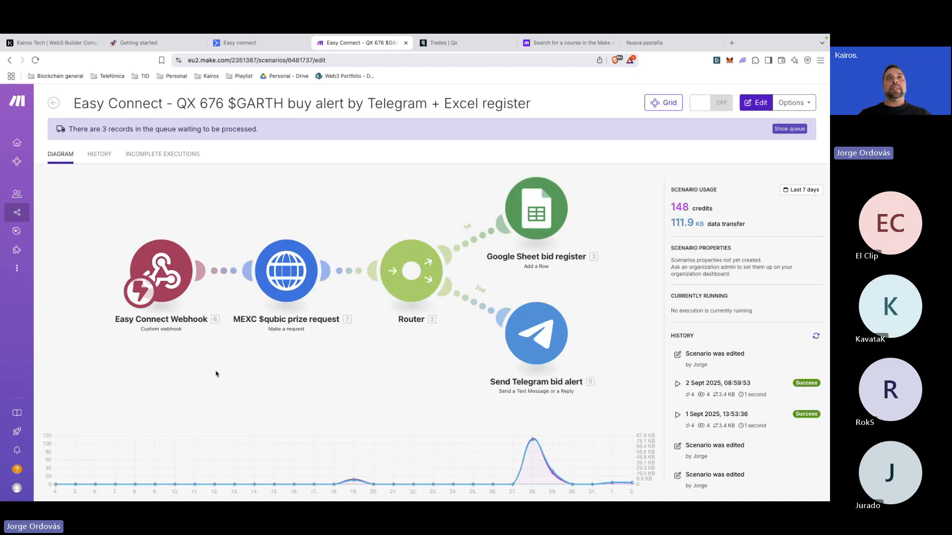
- Open the existing QX 676 $GARTH scenario in the editor and run it once with the existing data in the webhook queue
click(215, 371)
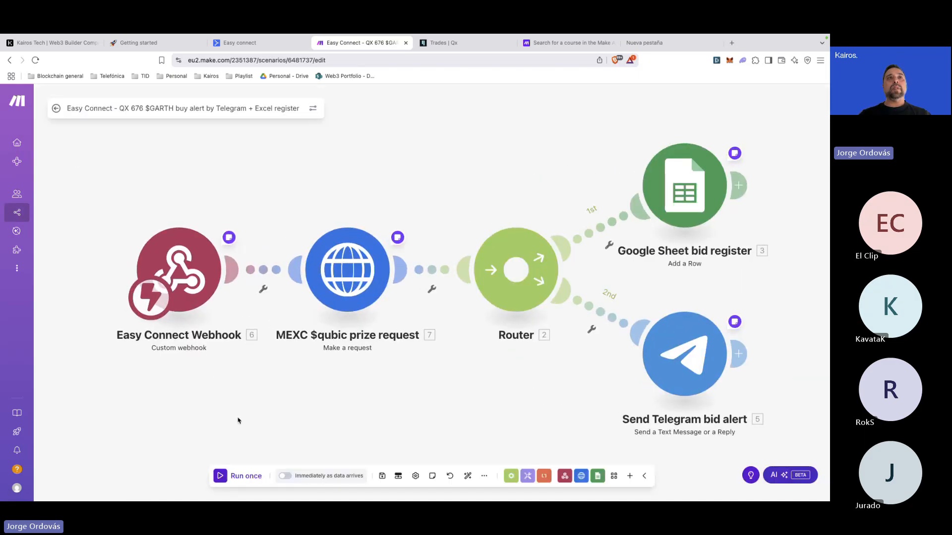
click(221, 476)
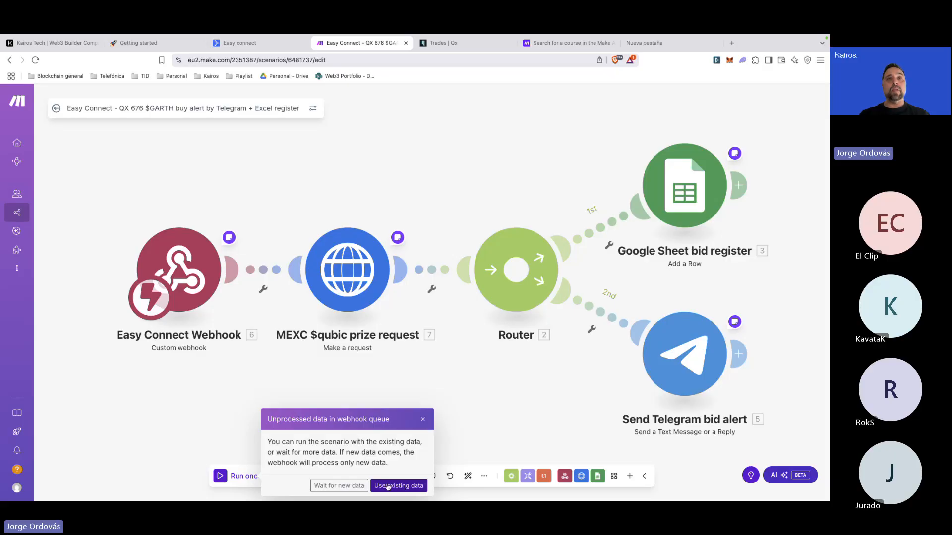
click(388, 486)
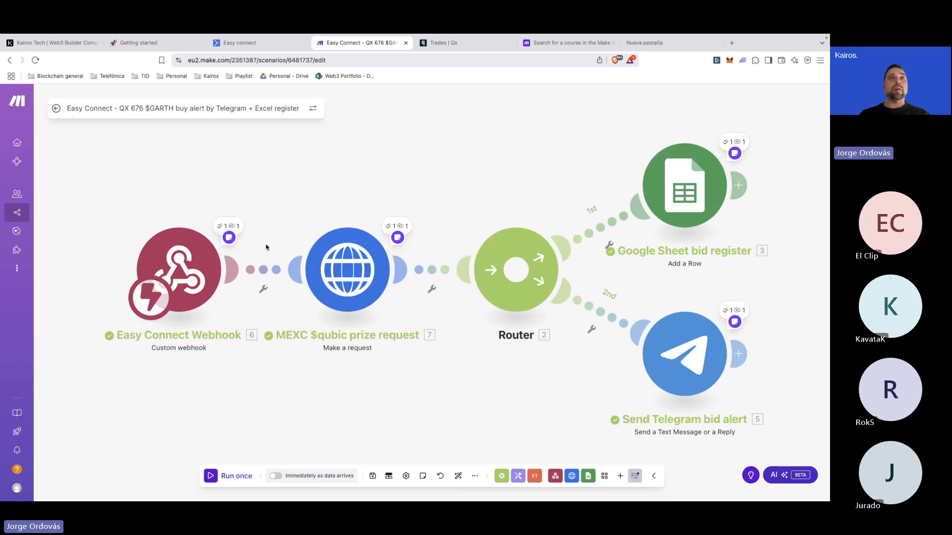
- Inspect the Easy Connect Webhook's output bundle from the run, including the RawTransaction, transaction and ParsedTransaction collections
click(233, 229)
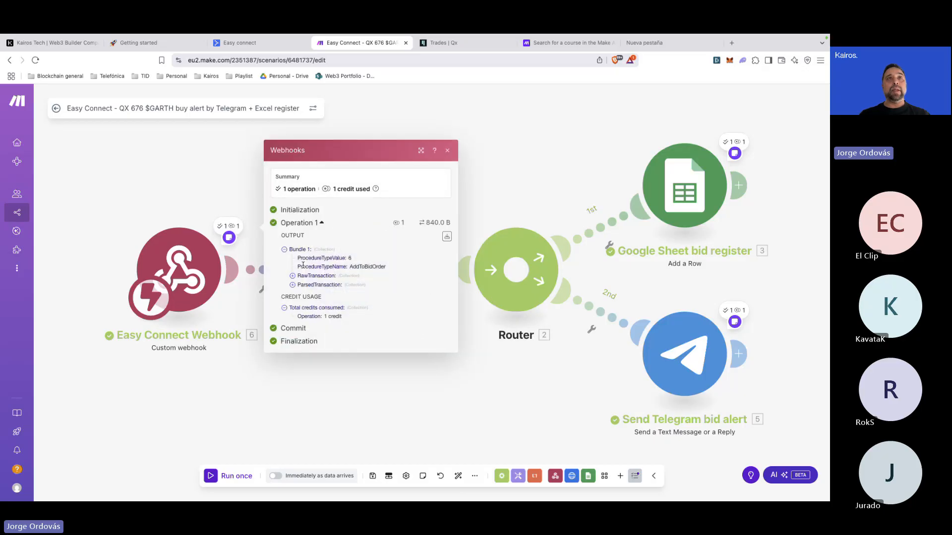
click(292, 277)
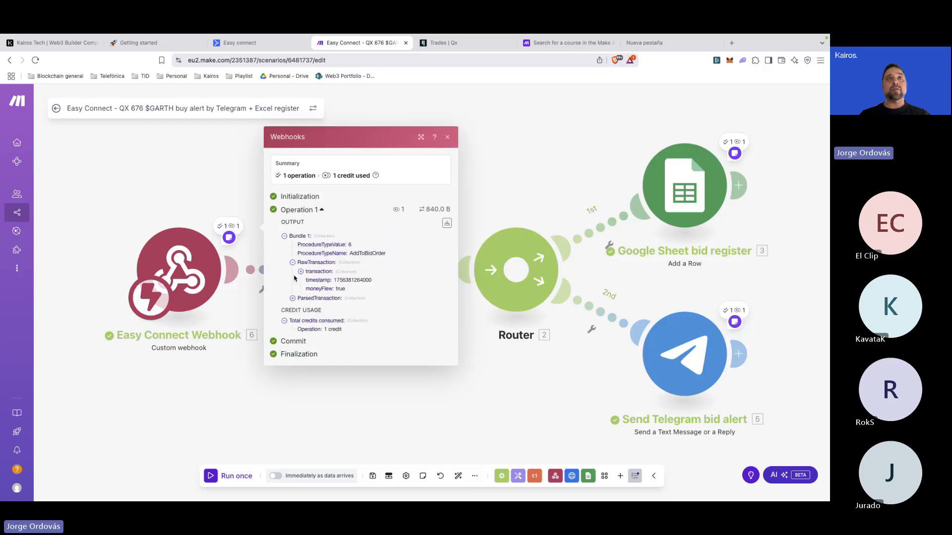
click(300, 272)
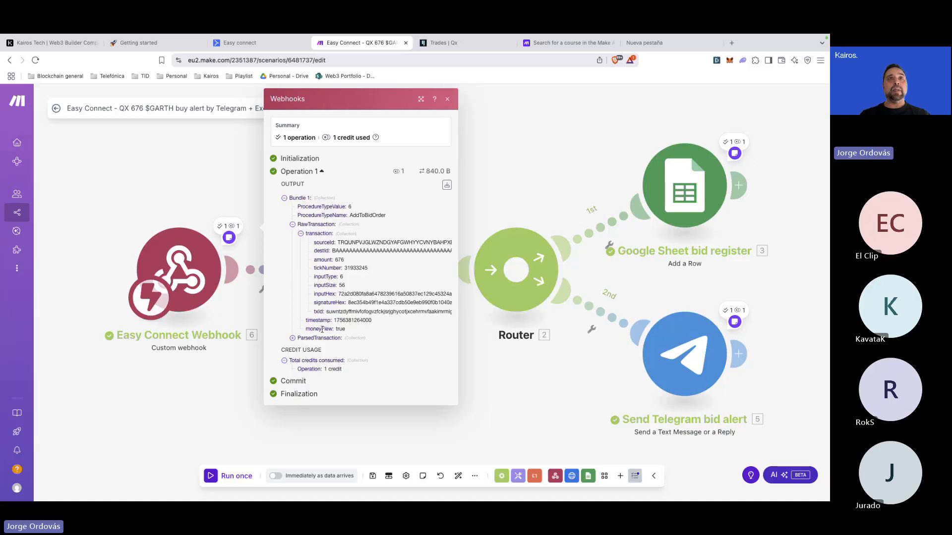
click(293, 337)
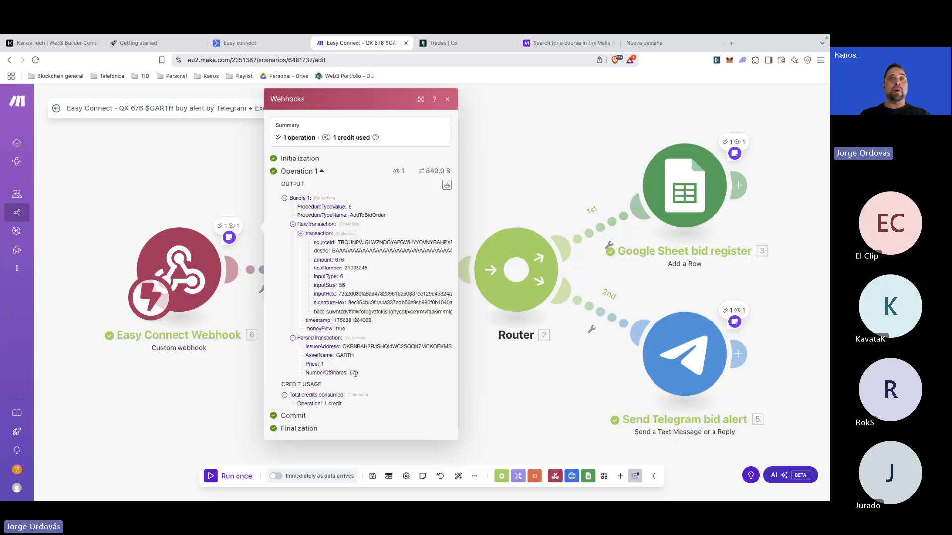
click(499, 394)
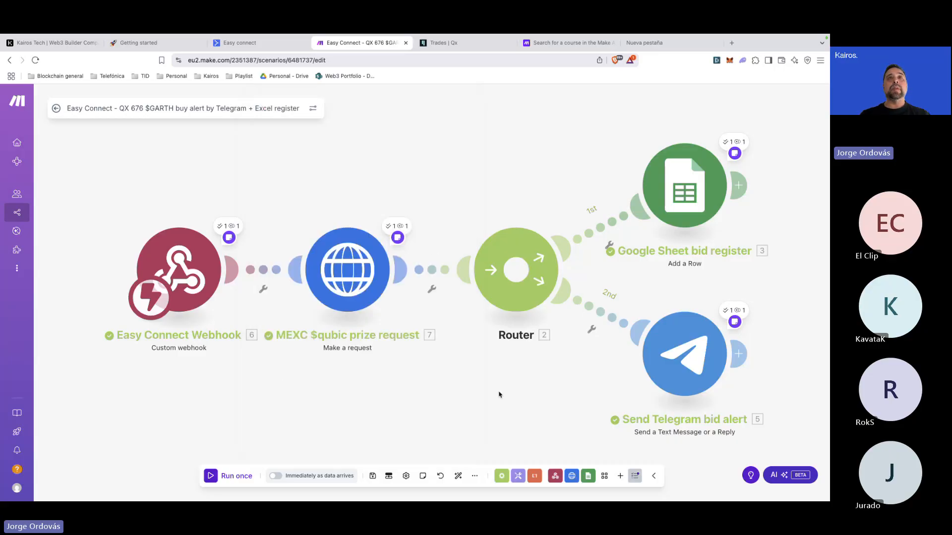
- Inspect the run's MEXC $qubic prize request data and the Google Sheet bid register's update details
click(398, 228)
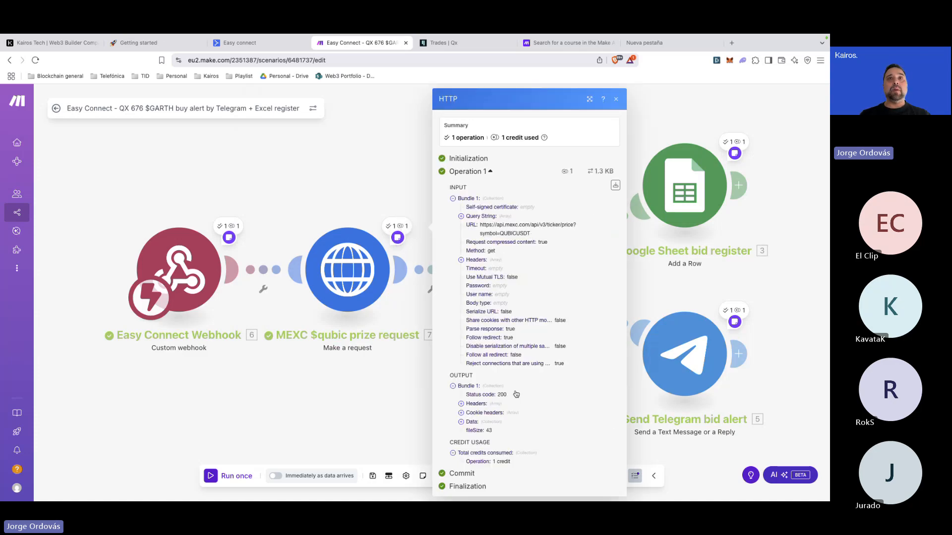
click(460, 422)
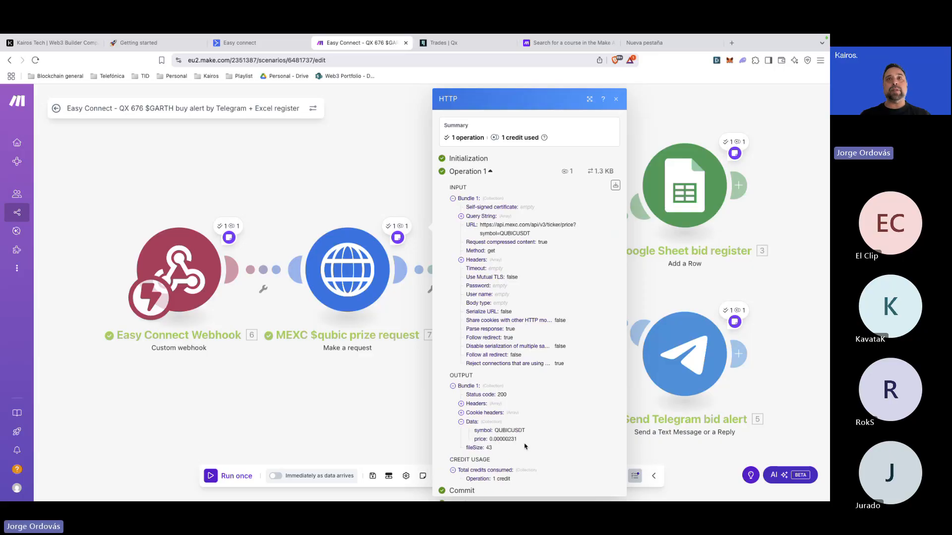
click(734, 143)
click(738, 142)
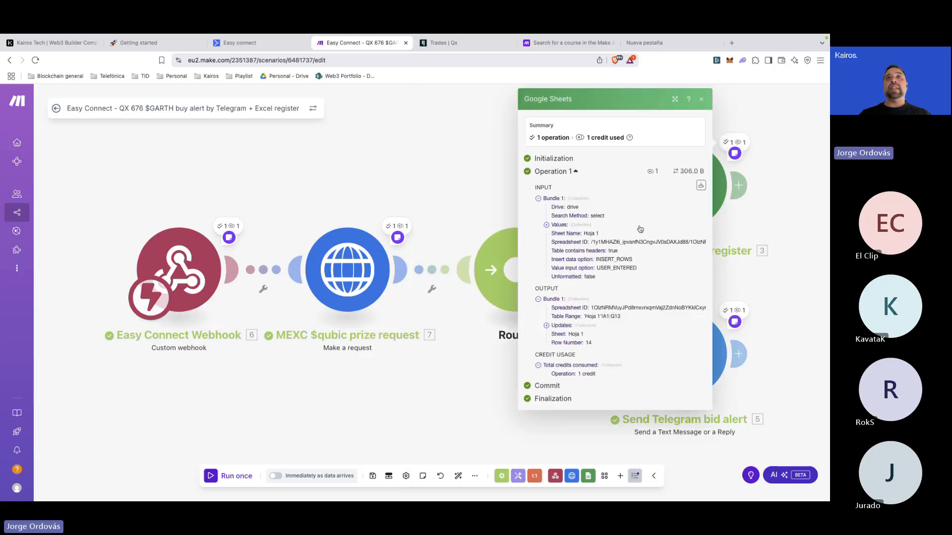
click(552, 329)
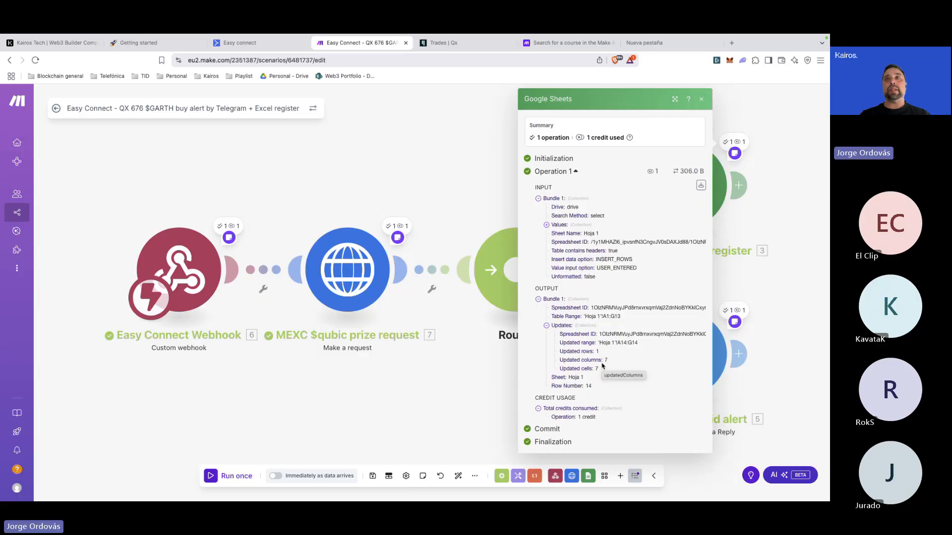
click(477, 374)
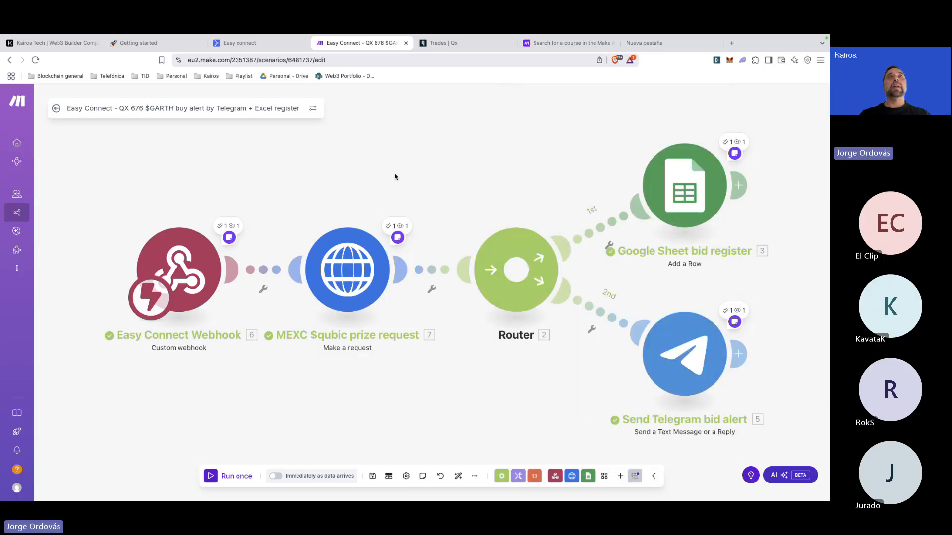
- Open the "QX - 676 $GARTH buyers" spreadsheet from Google Drive and check row 14's TXID link in the Qubic explorer
click(292, 75)
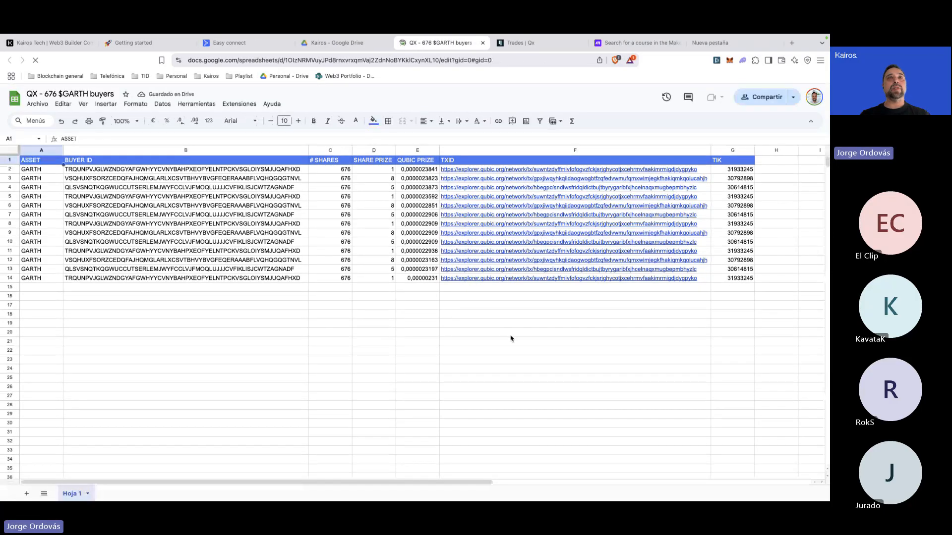
click(510, 336)
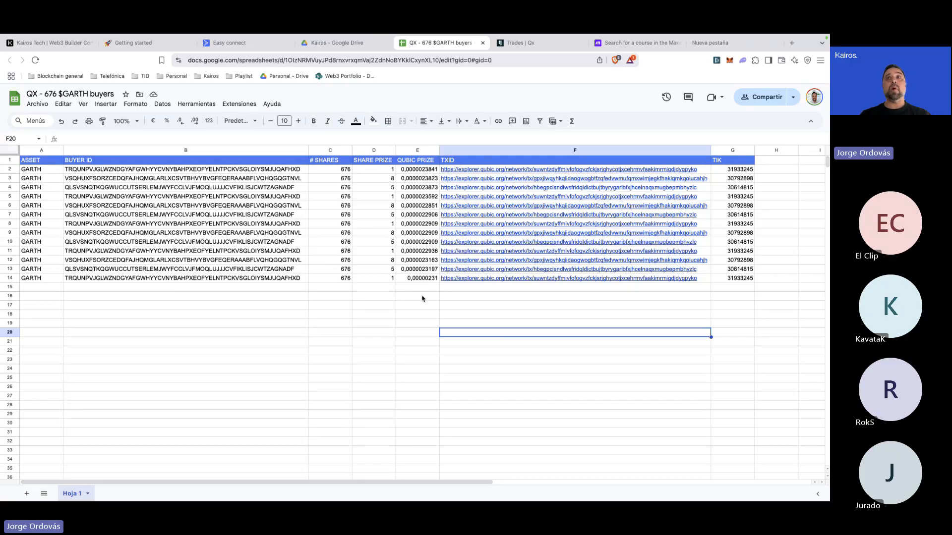
click(508, 279)
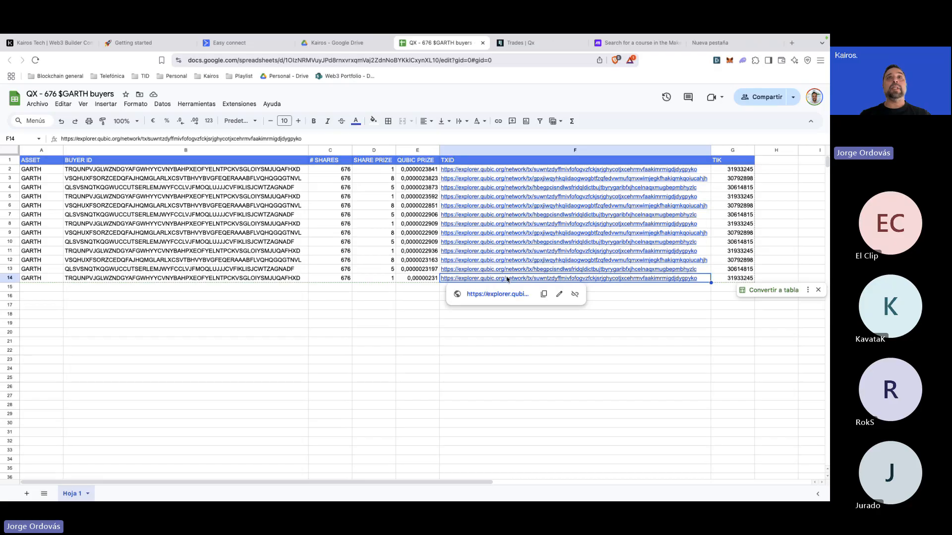
click(500, 295)
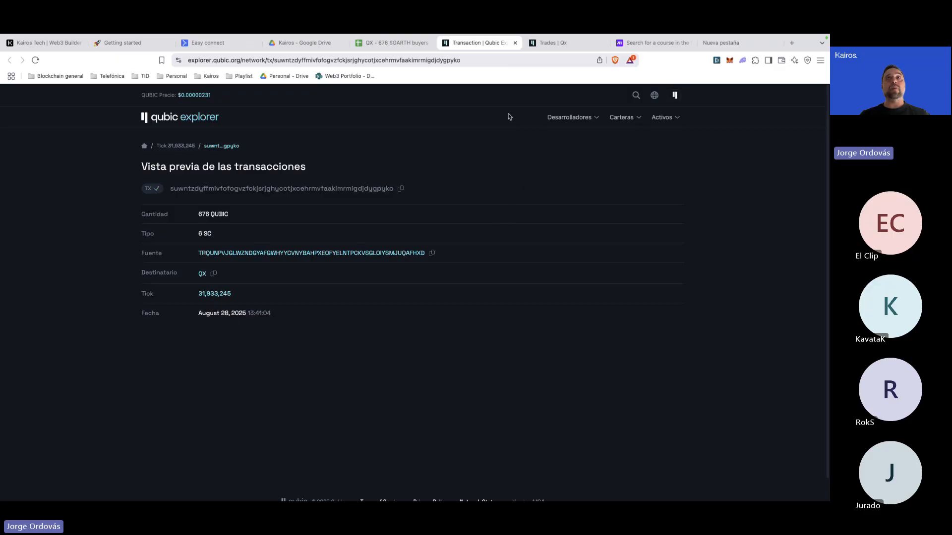
click(514, 43)
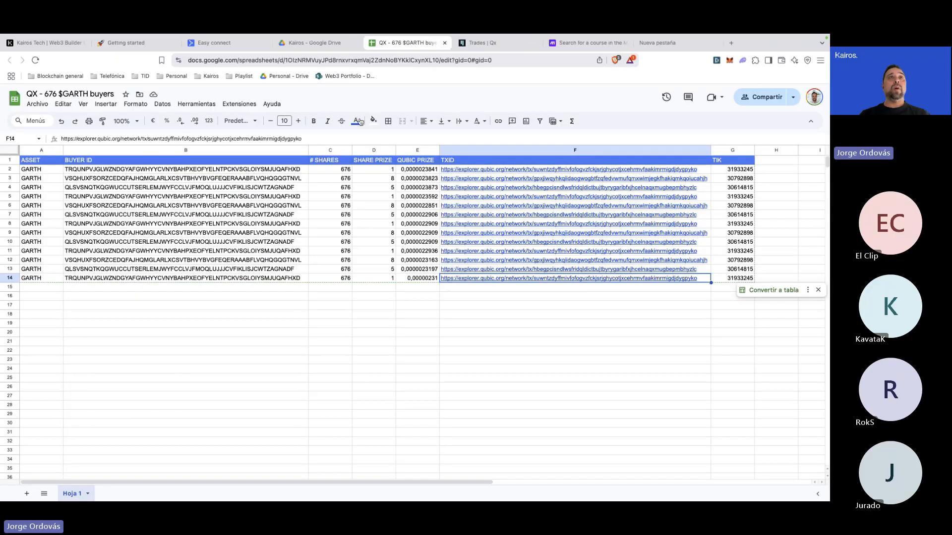
- Return to the Make scenario, open its 2 Sept 2025, 19:31 run log and review the Send Telegram bid alert input and output
click(248, 326)
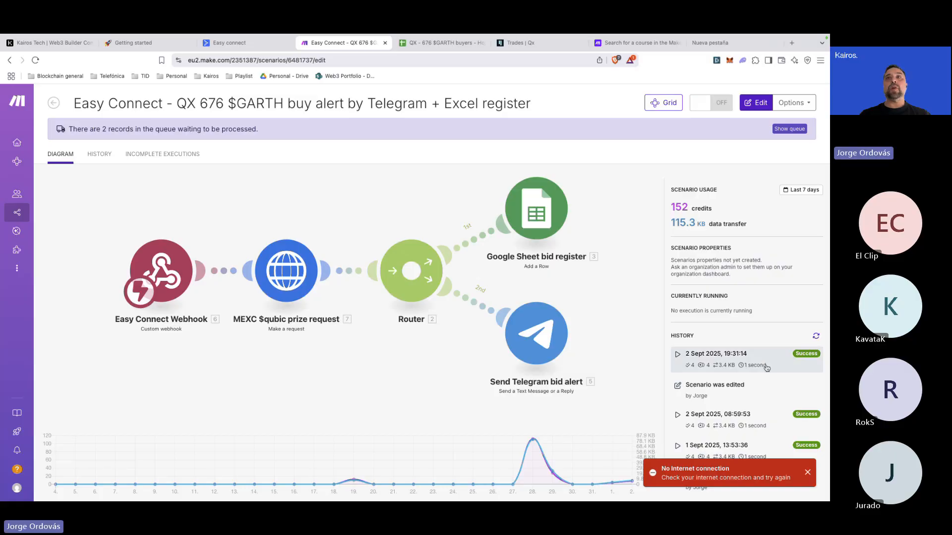
scroll(761, 420, down, 2)
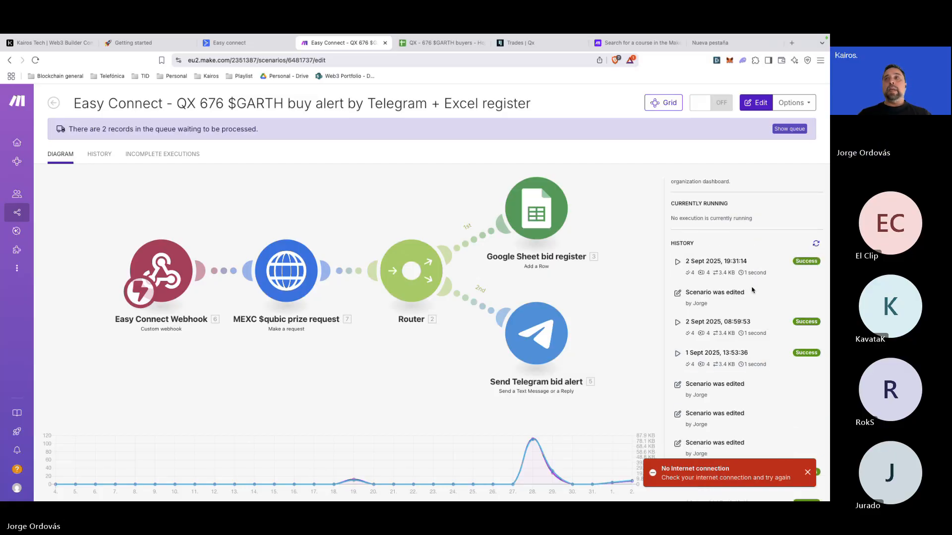
click(754, 260)
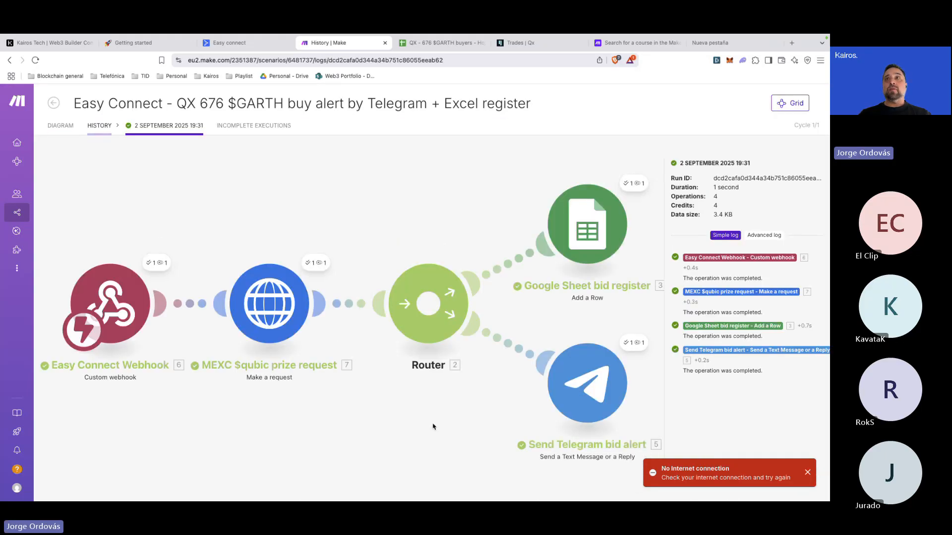
click(636, 342)
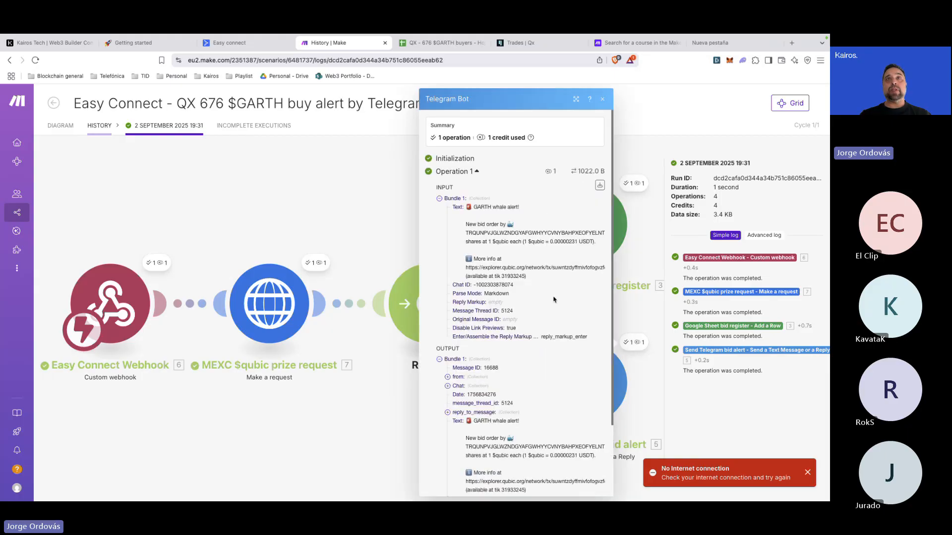
scroll(554, 299, down, 3)
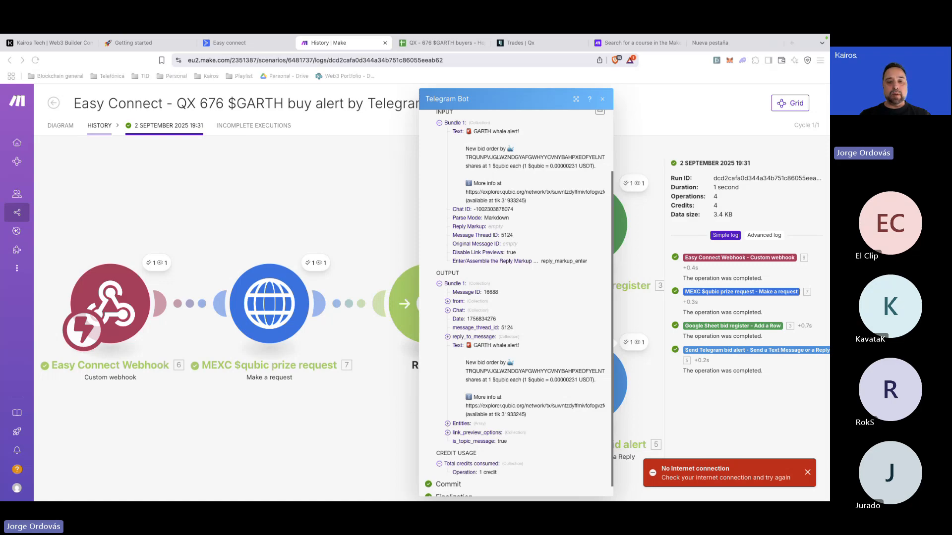
- Switch to Telegram, open the GARTH whale alert's transaction link in the explorer, and return to the Make run log
key(super+Tab)
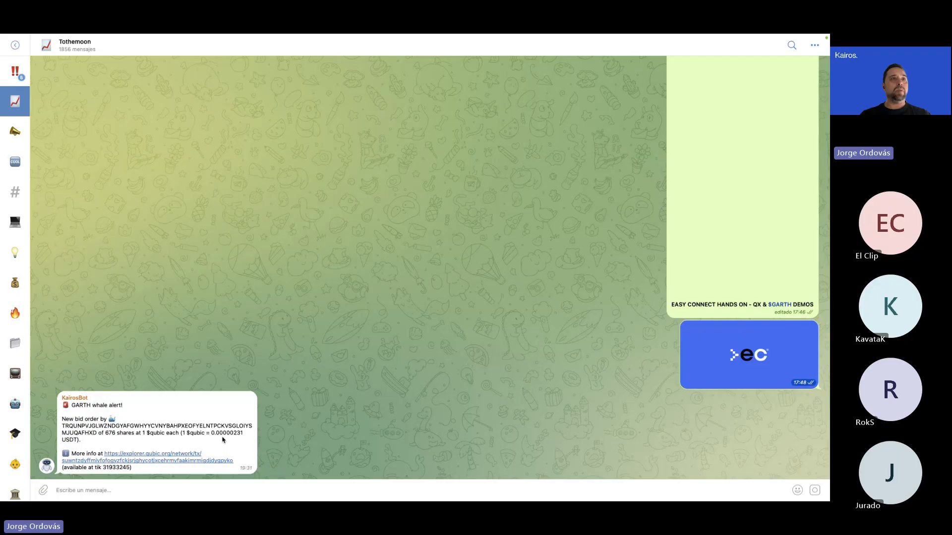
click(171, 459)
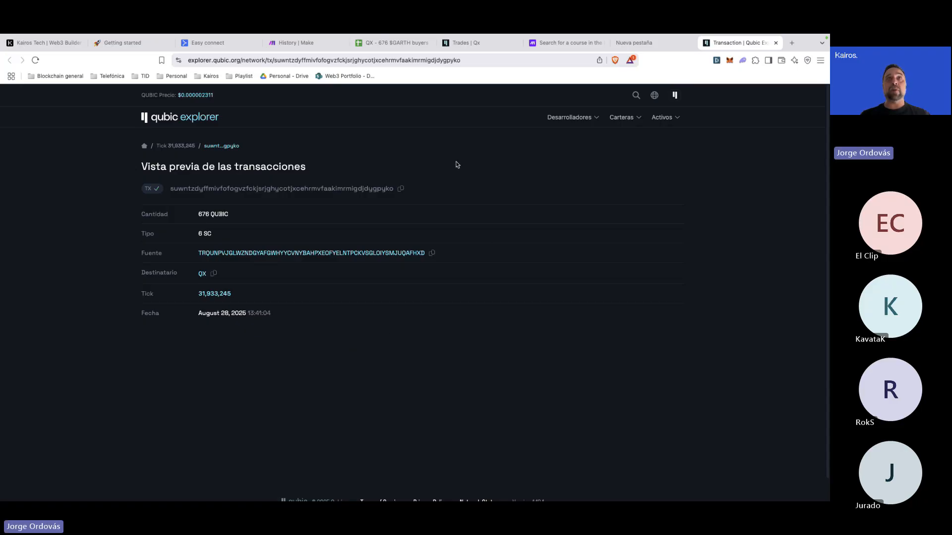
click(304, 42)
click(807, 473)
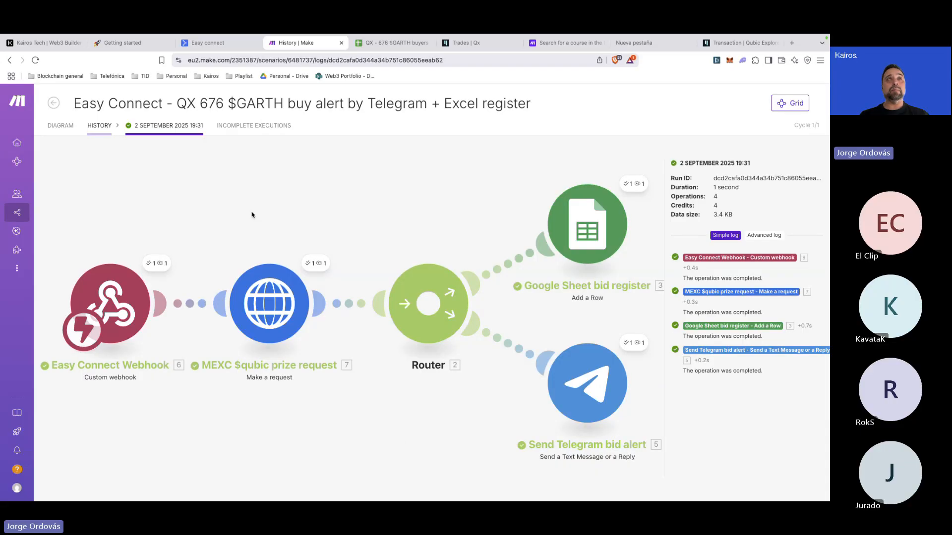
- In Easy Connect, examine the second notification's sent data for the "QX account activity monitoring - asks" alert
key(ctrl+shift+Tab)
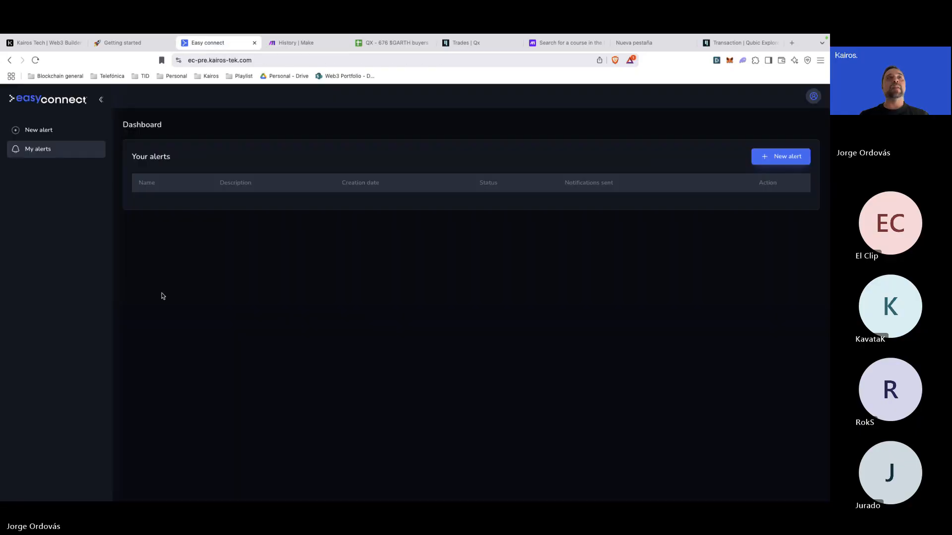
click(48, 150)
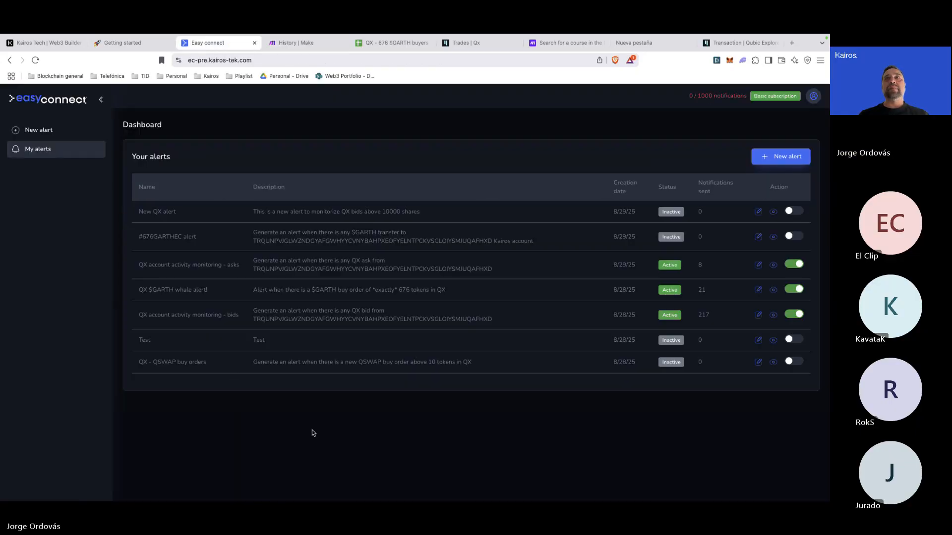
click(773, 267)
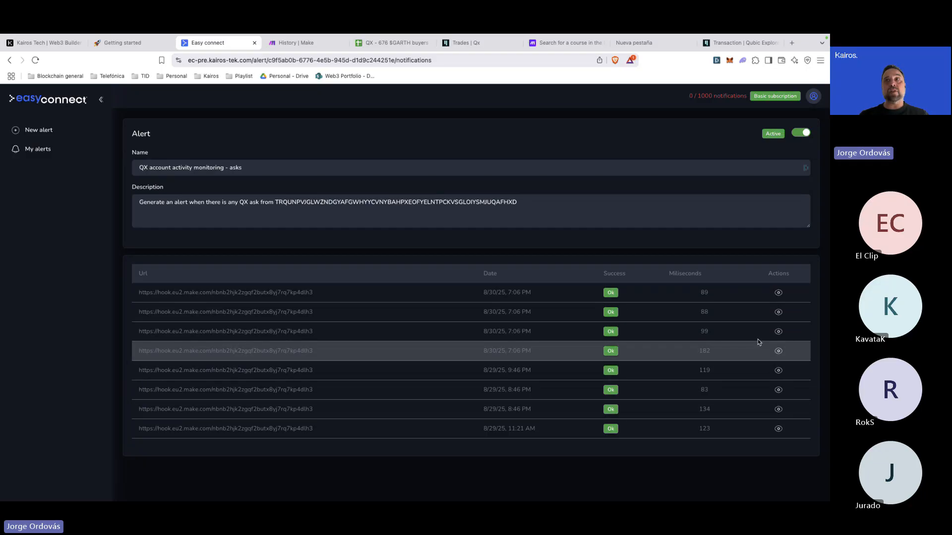
click(778, 315)
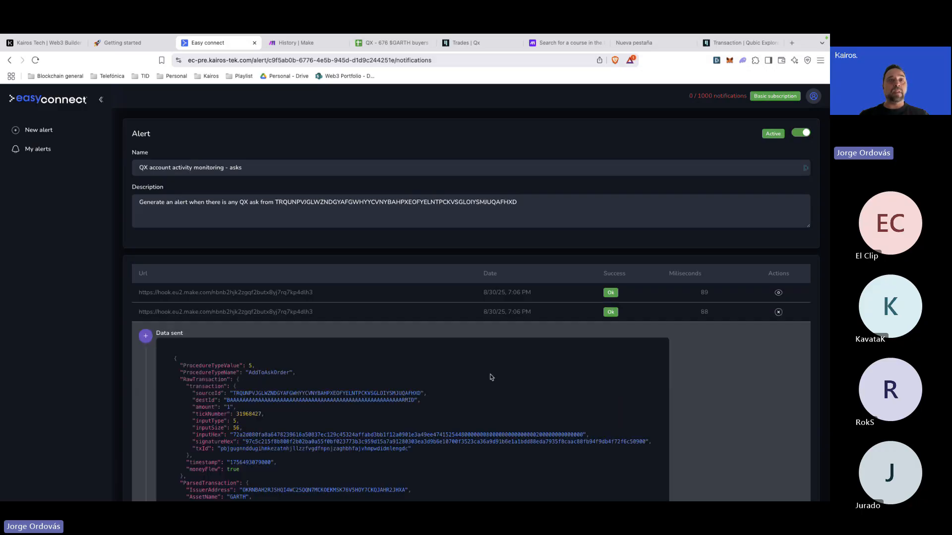
scroll(491, 378, down, 3)
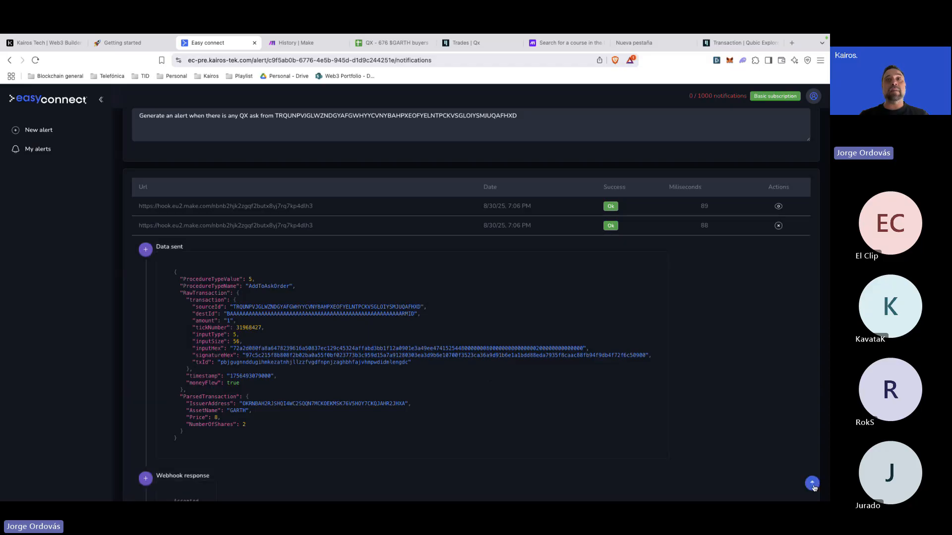
click(812, 483)
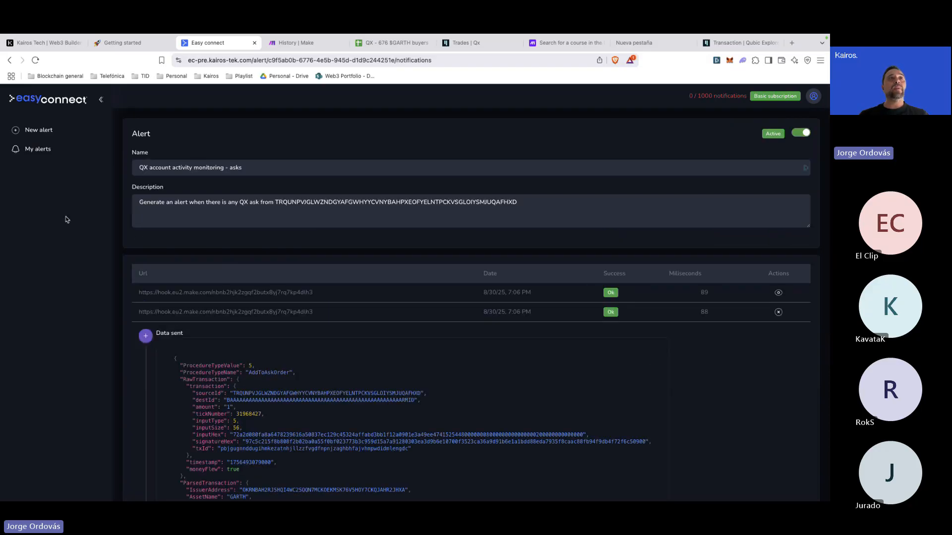
- Create a new alert named "Demo alert" with the description "THis is just a demo"
click(41, 132)
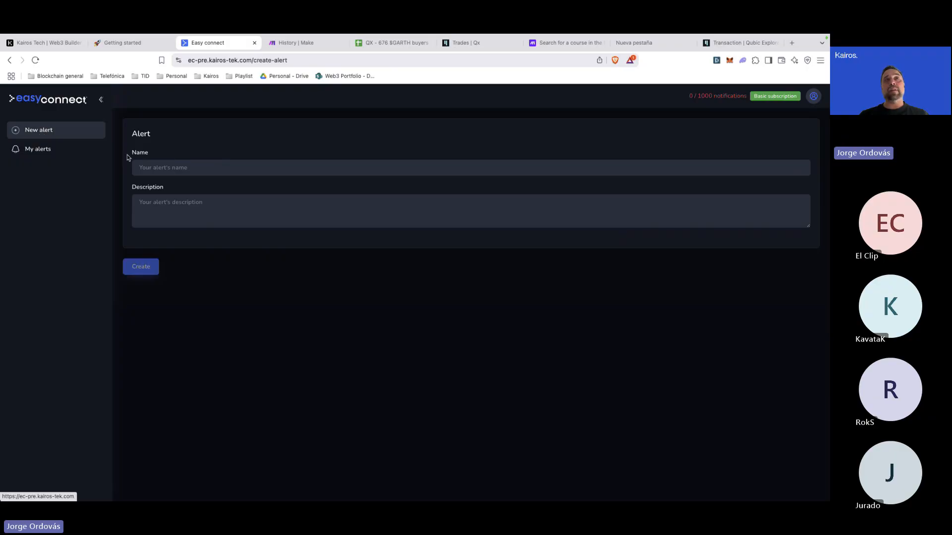
click(168, 170)
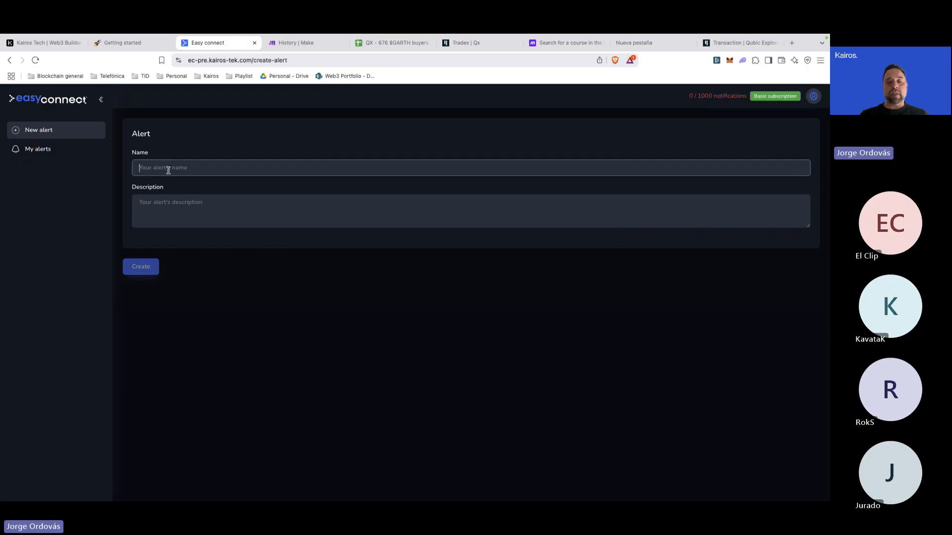
text(Demo alert)
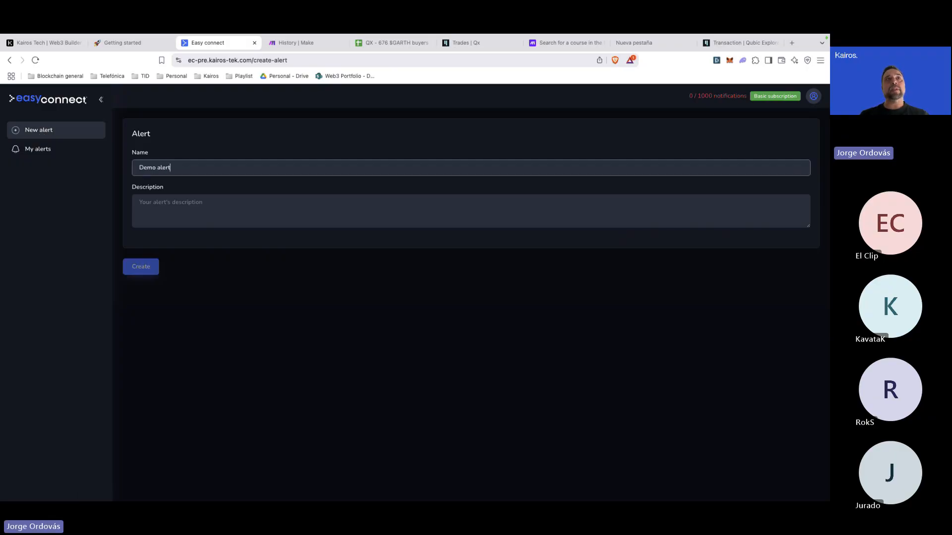
click(178, 204)
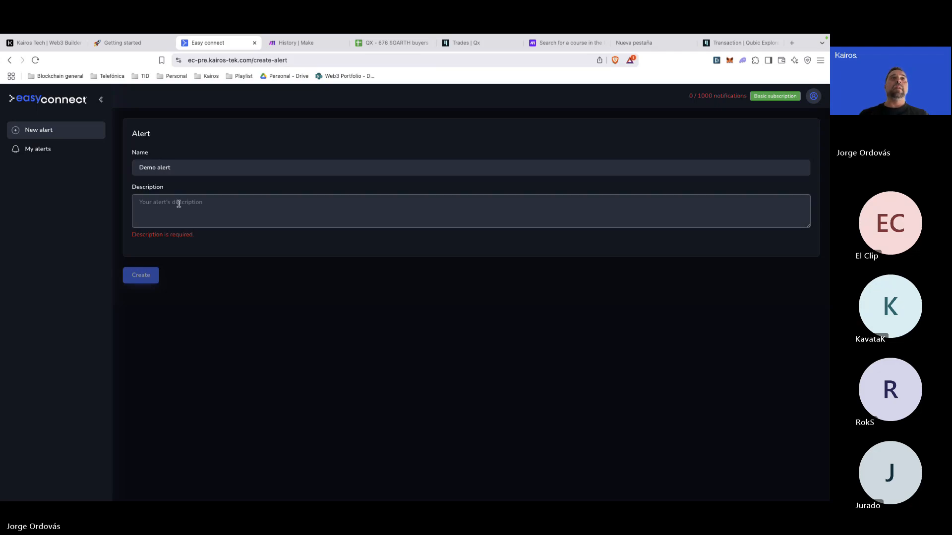
text(THis is just a demo)
click(141, 267)
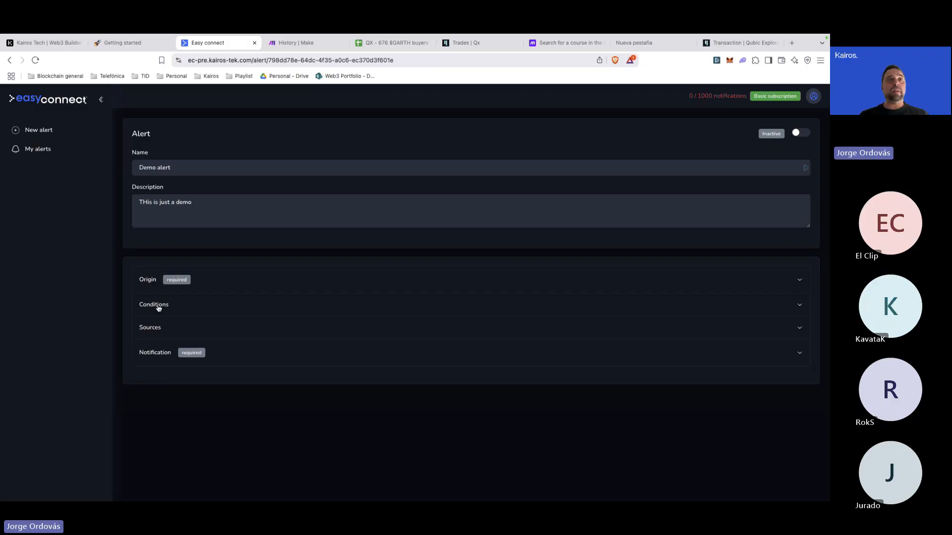
- Set the demo alert's origin to the Qubic Qx Smart Contract with the IssueAsset method
click(162, 281)
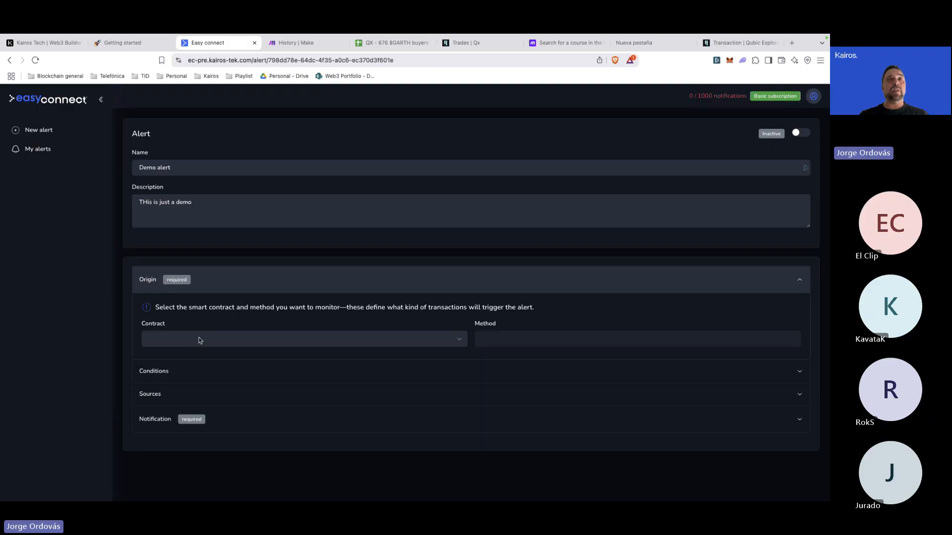
click(200, 339)
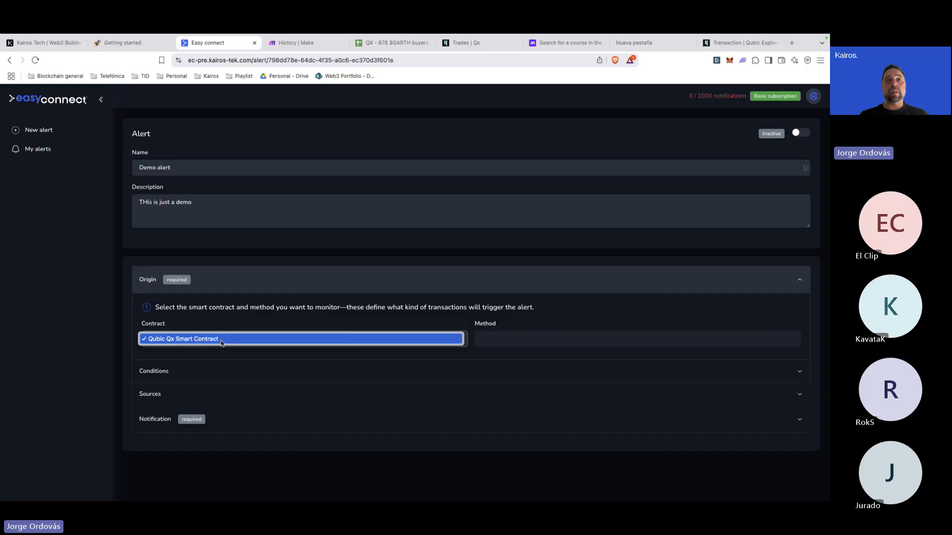
click(496, 343)
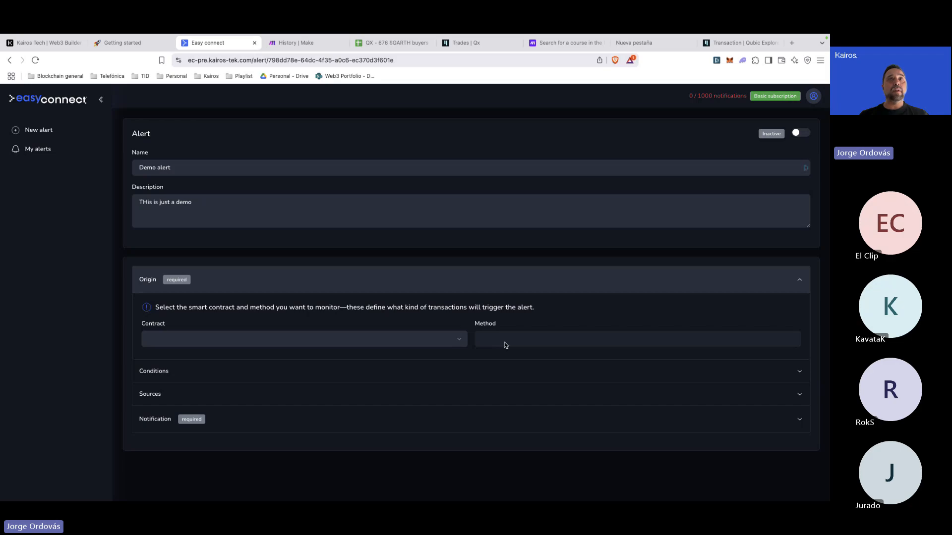
click(455, 342)
click(439, 340)
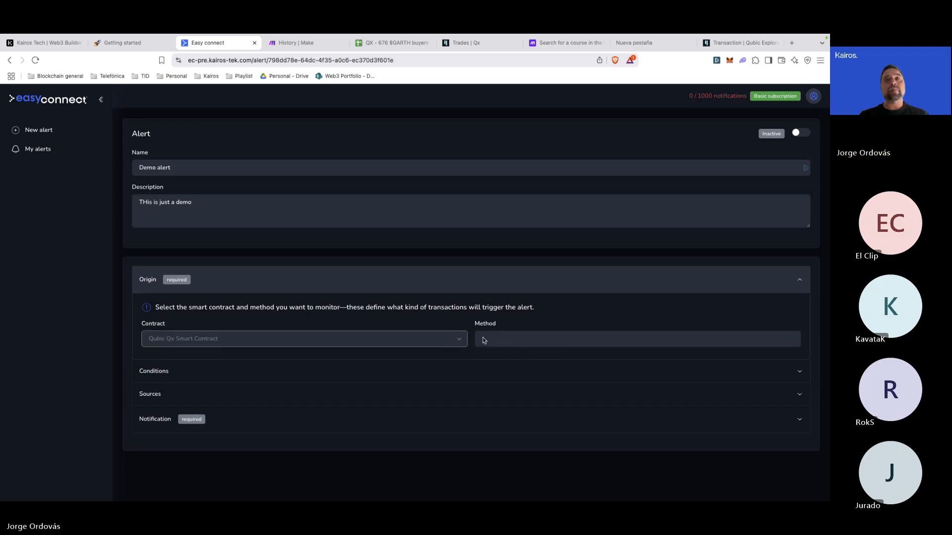
click(490, 340)
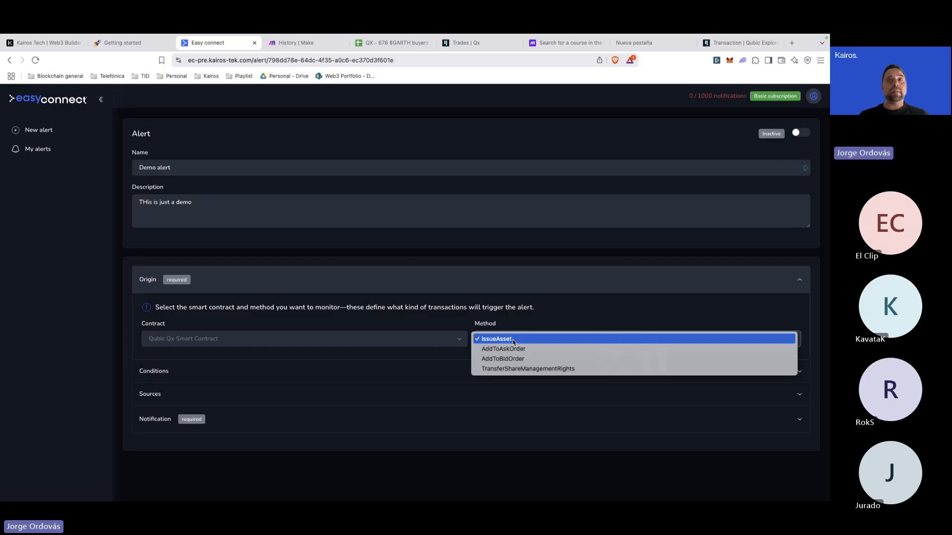
click(513, 340)
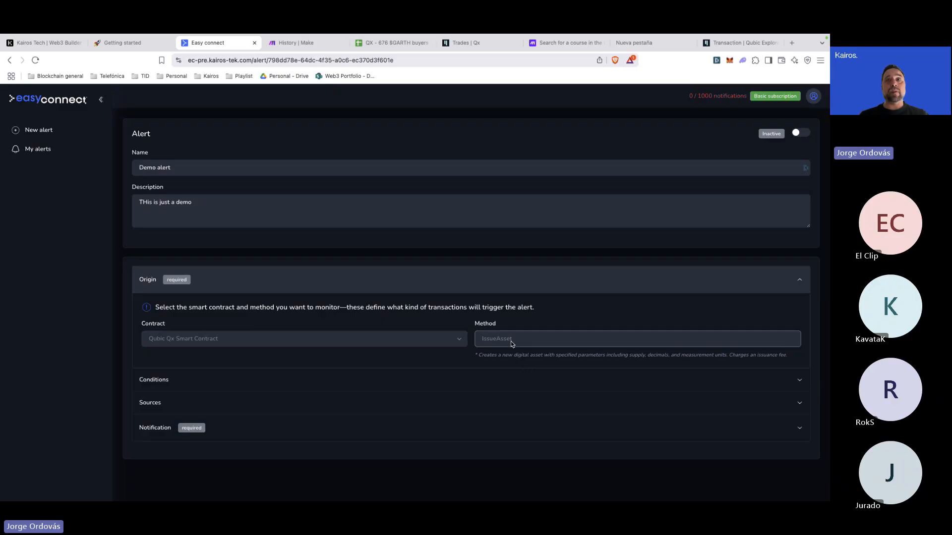
- Try the AddToAskOrder, AddToBidOrder and TransferShareManagementRights methods in turn for the demo alert's origin, accepting each sensible-data change
click(511, 341)
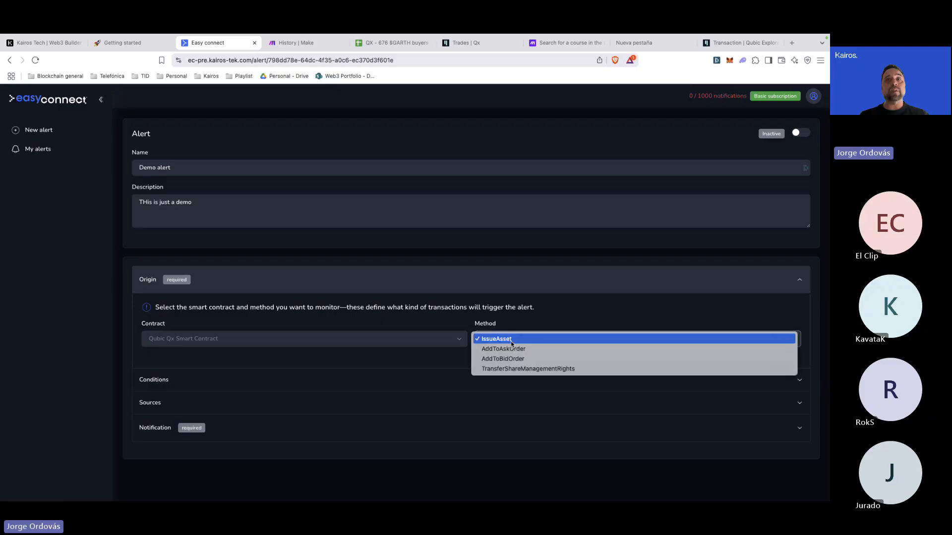
click(512, 346)
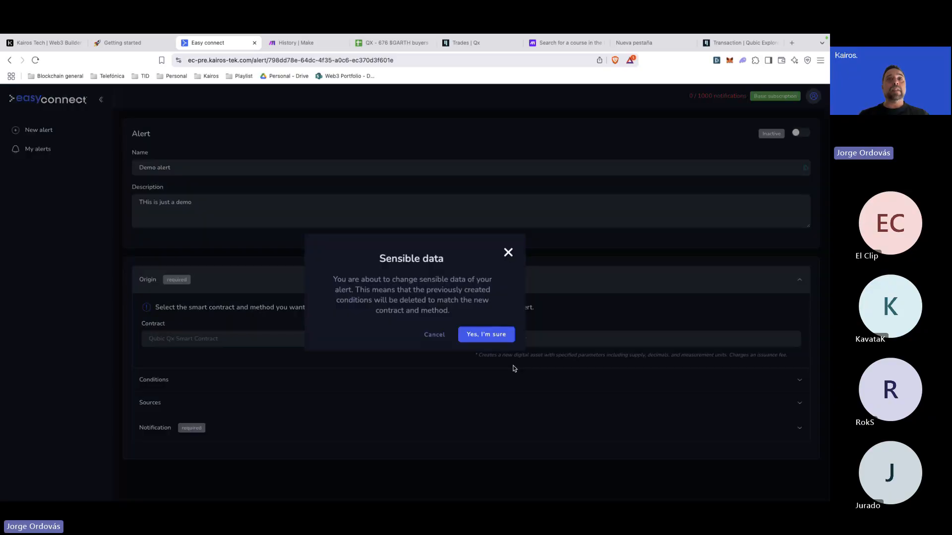
click(473, 338)
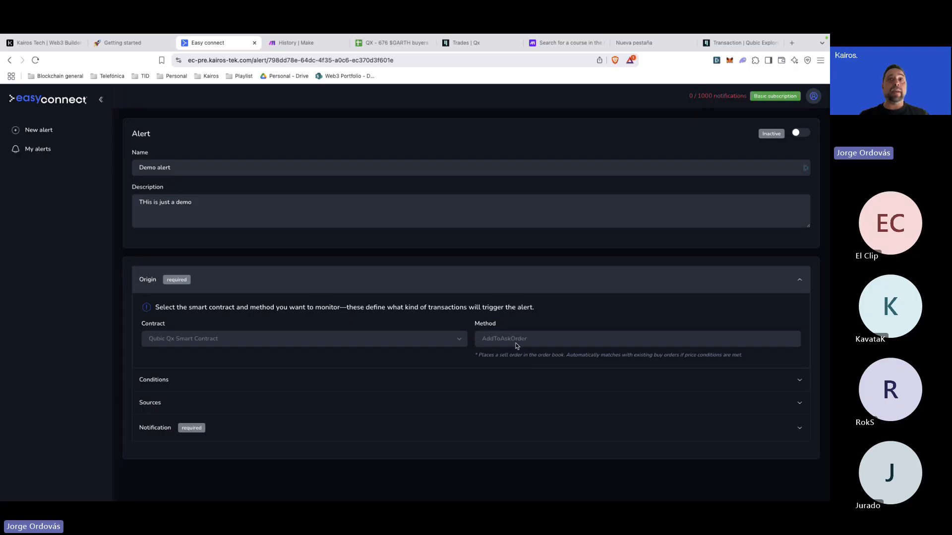
click(516, 343)
click(517, 348)
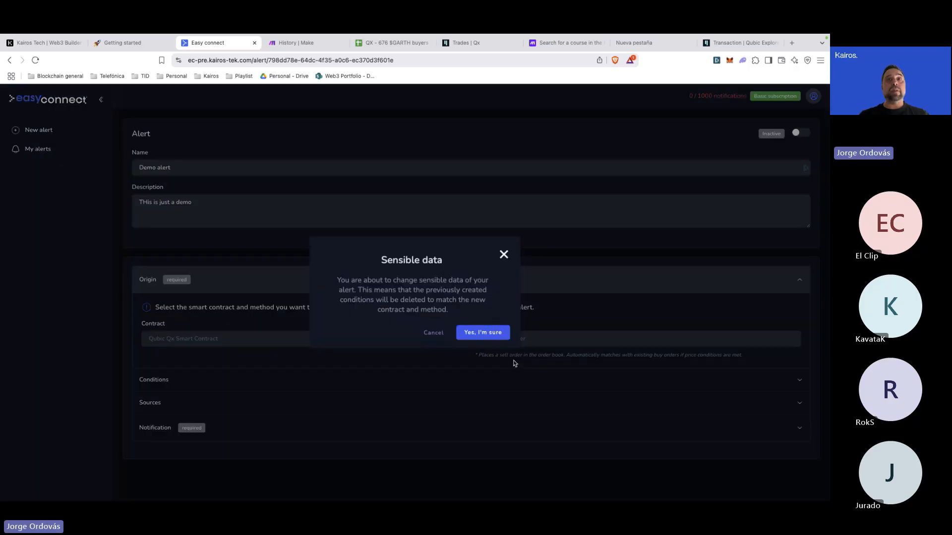
click(488, 335)
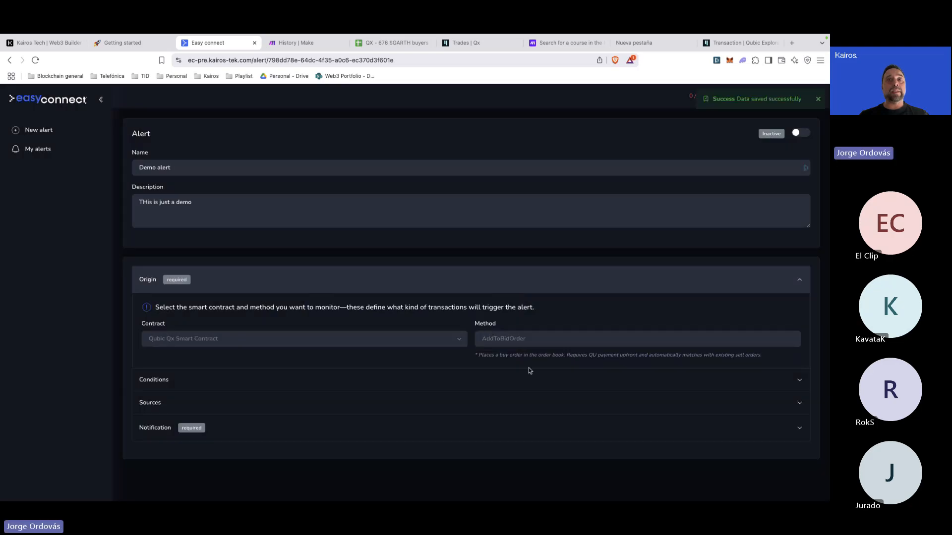
click(523, 342)
click(521, 344)
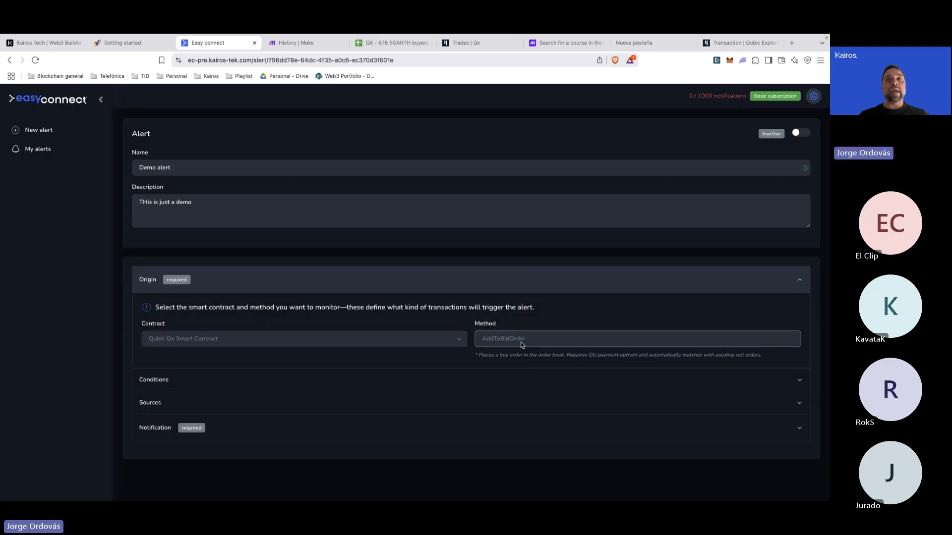
click(520, 341)
click(519, 350)
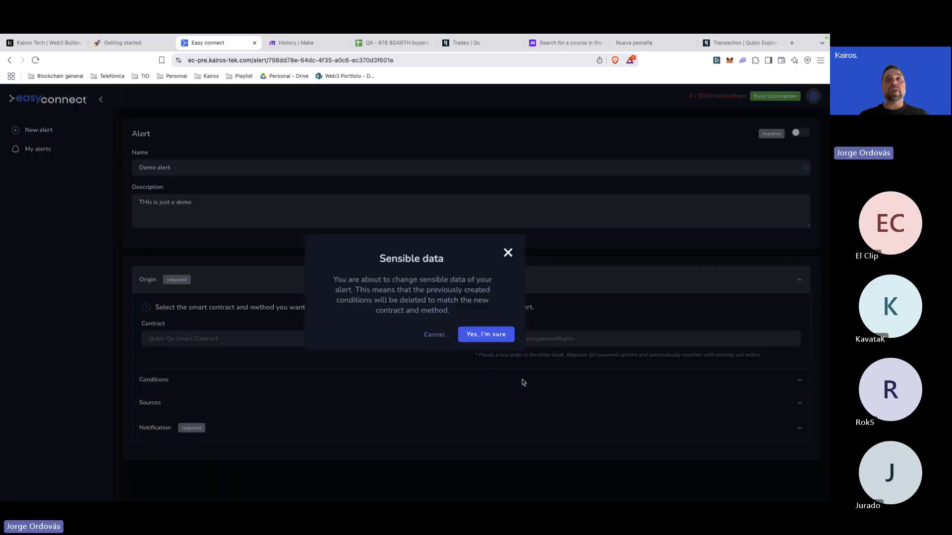
click(495, 338)
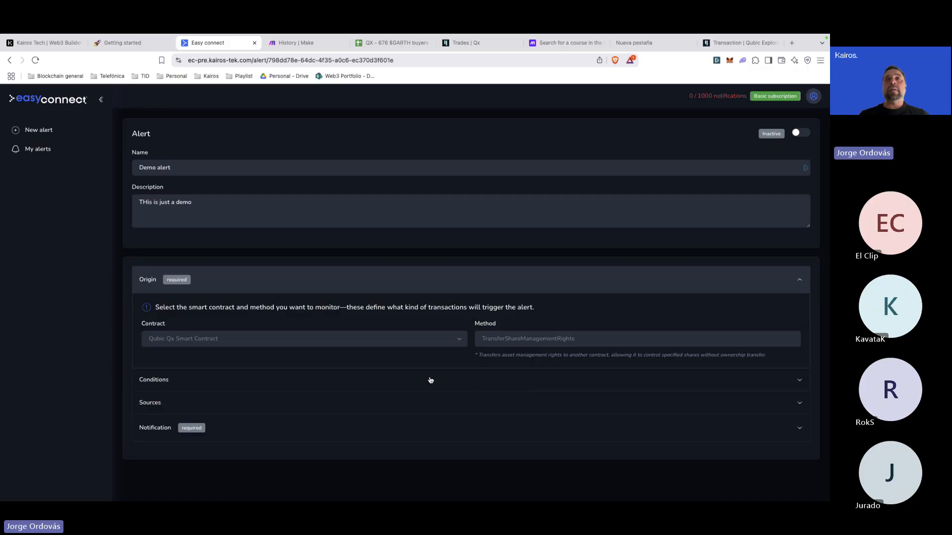
- Set the demo alert's origin method to AddToAskOrder and accept the change of sensible data
click(488, 341)
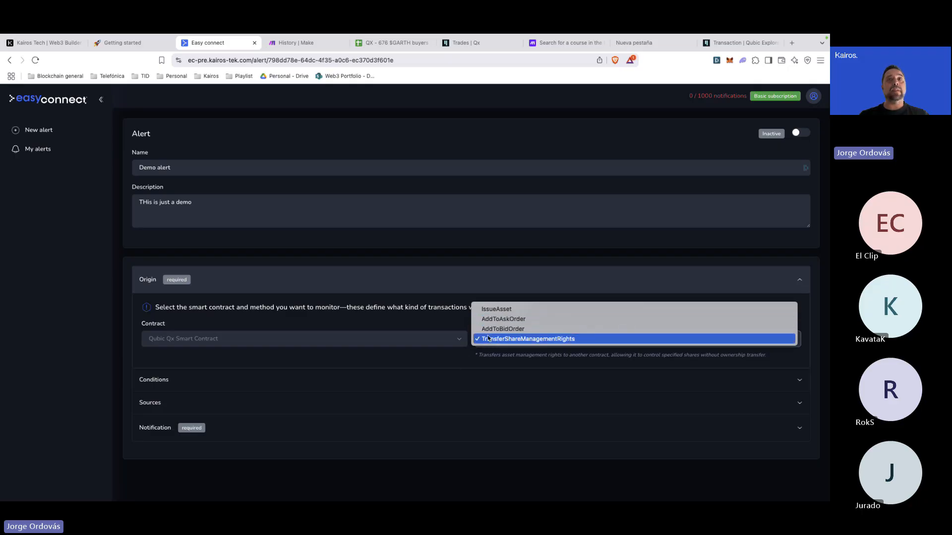
click(491, 319)
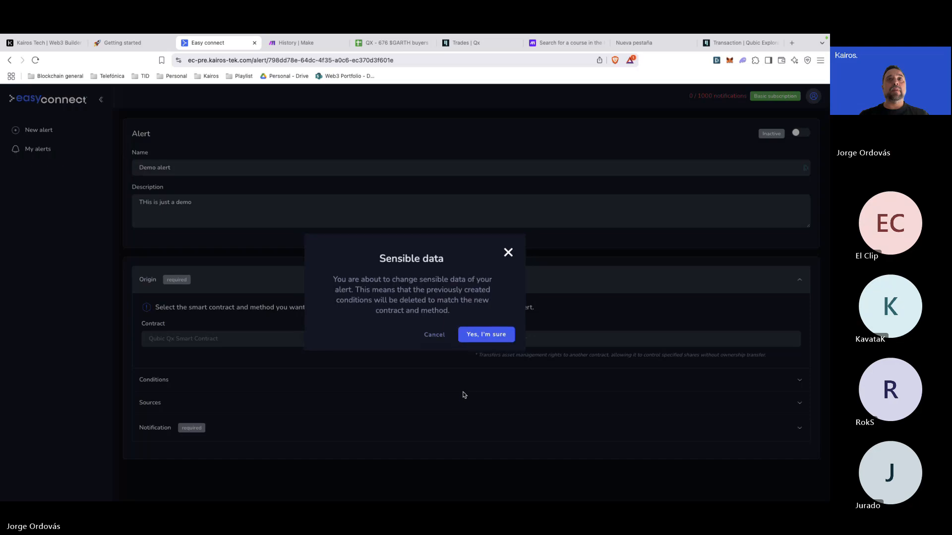
click(477, 336)
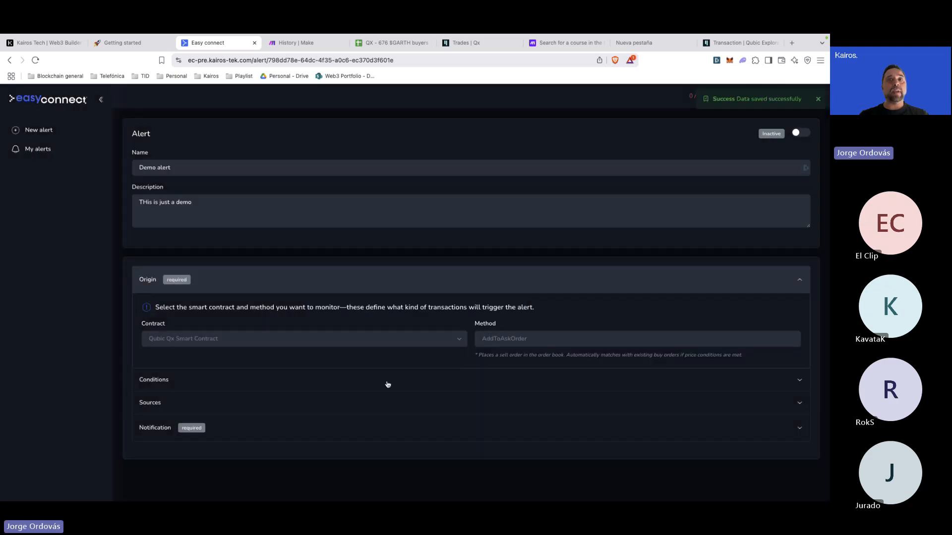
- Add a condition to the demo alert requiring AssetName to equal GARTH
click(163, 384)
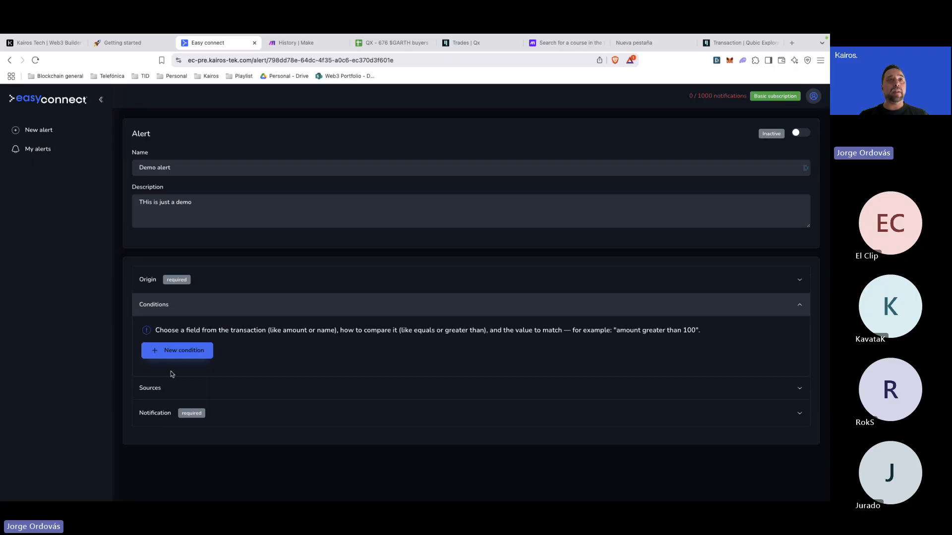
click(181, 352)
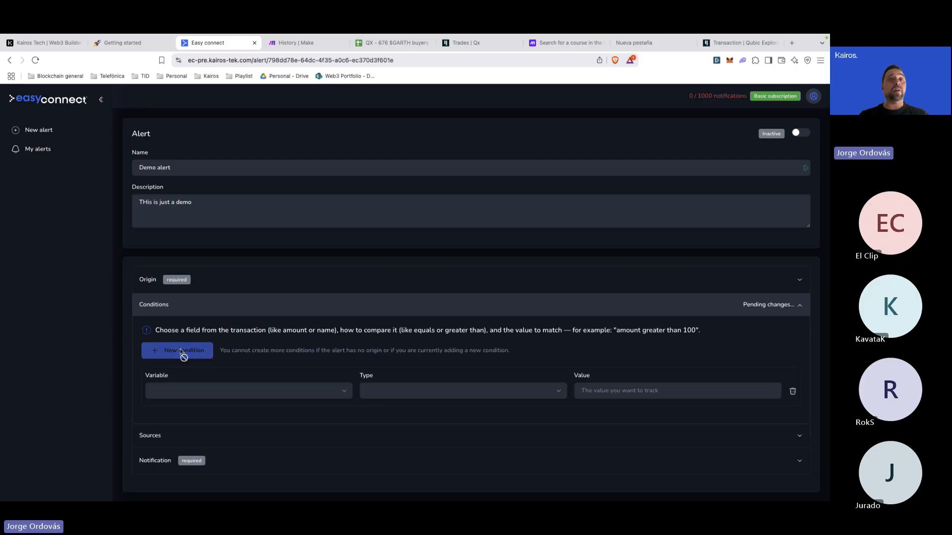
click(190, 393)
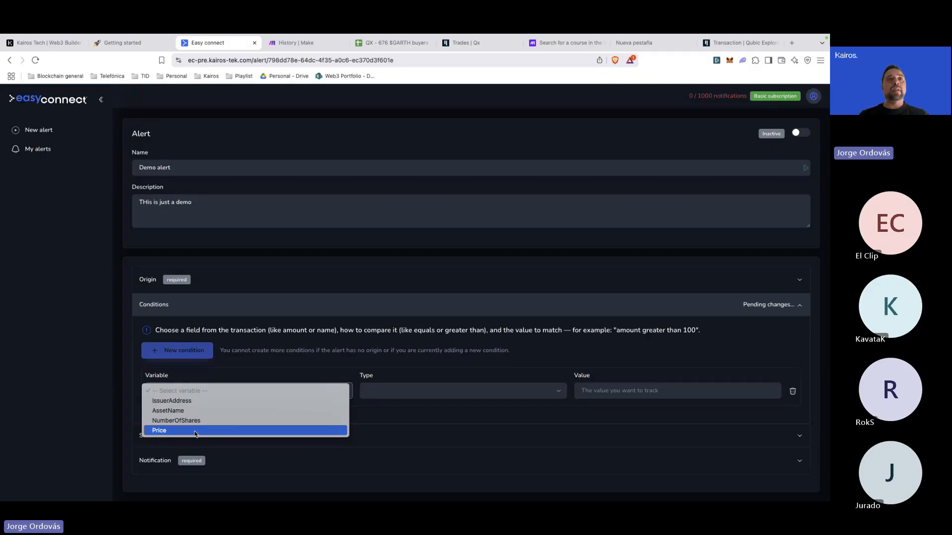
click(190, 413)
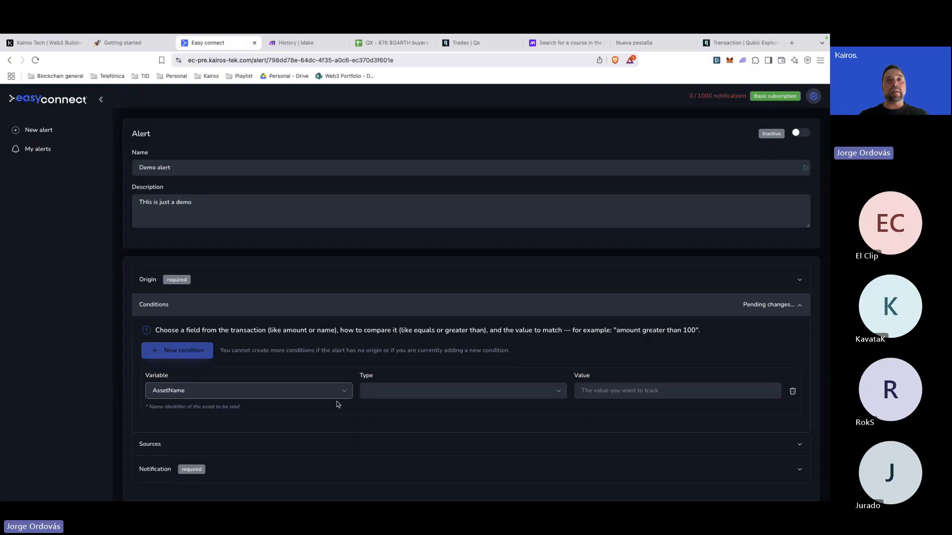
click(390, 392)
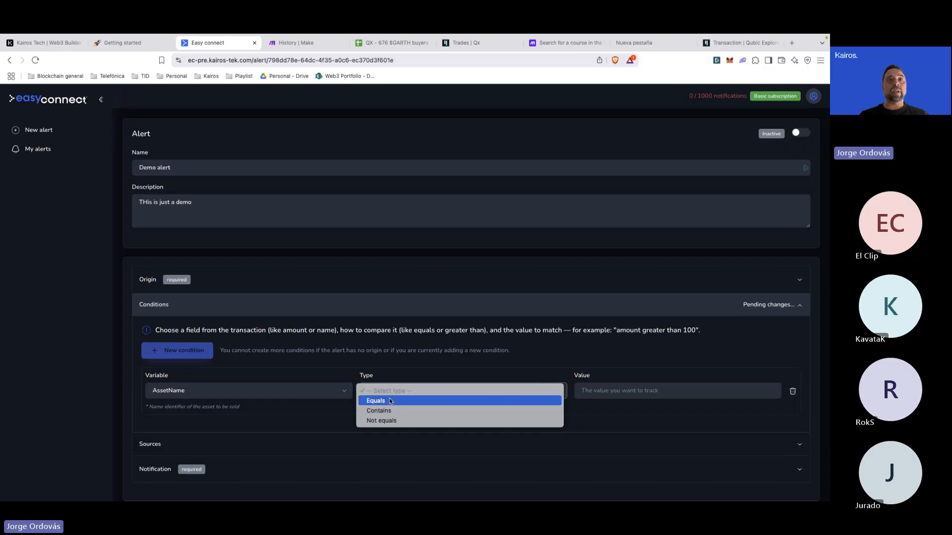
click(391, 402)
click(601, 393)
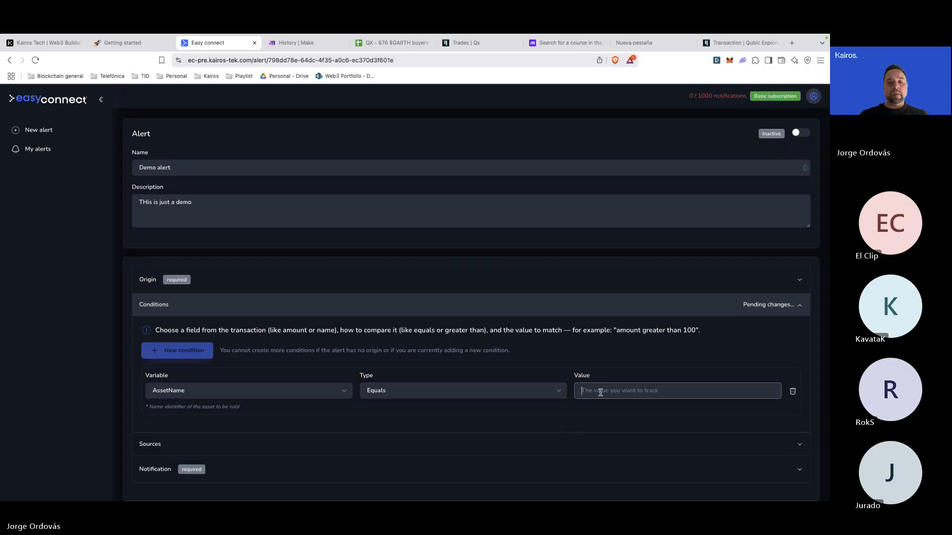
text(GARTH)
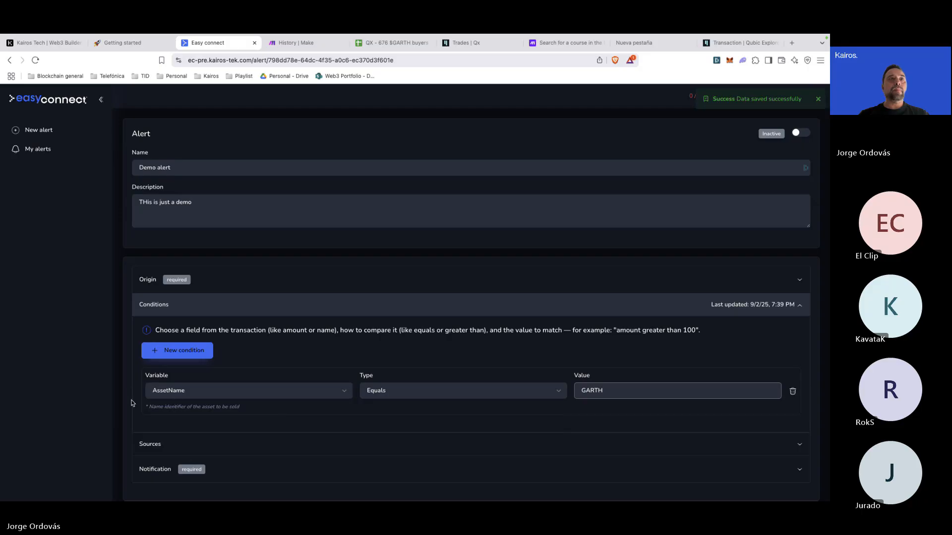
- Add and save a second condition requiring NumberOfShares to equal 676
click(156, 353)
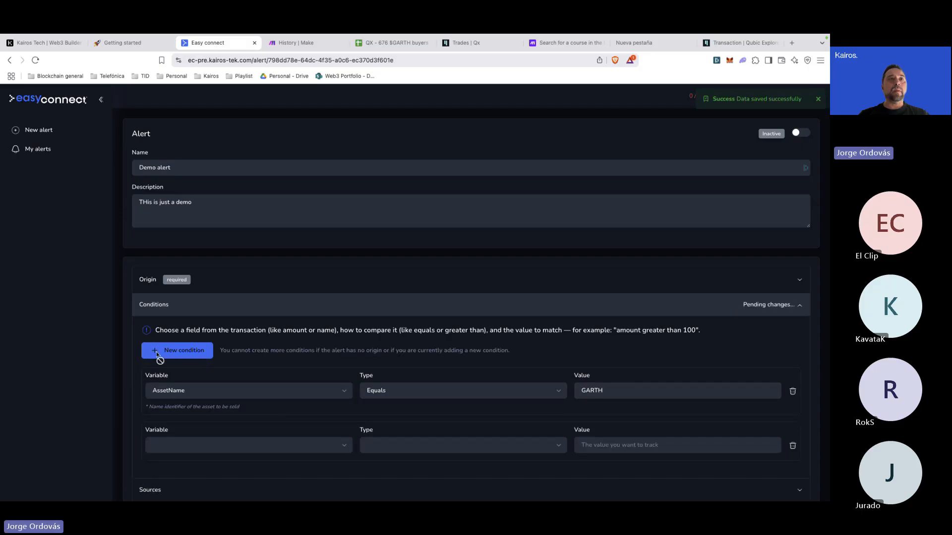
click(177, 444)
click(184, 475)
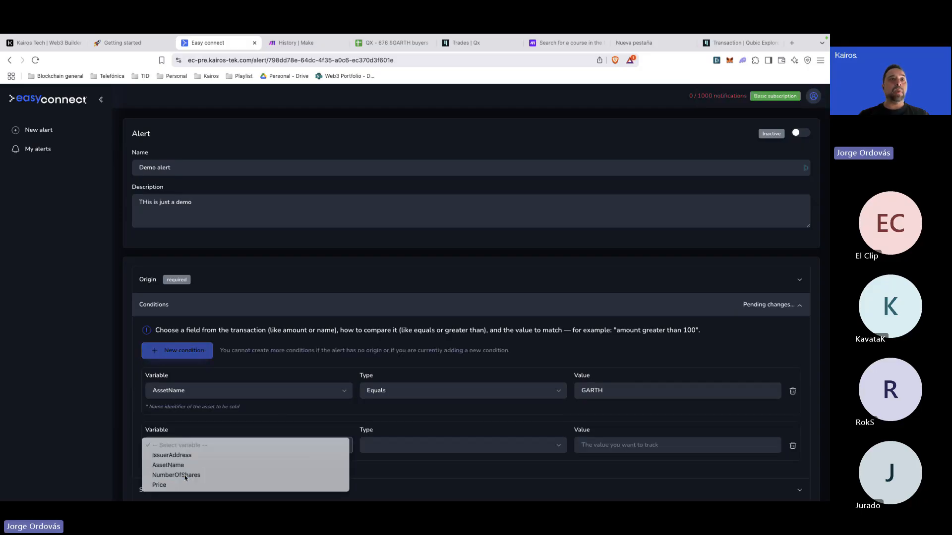
click(376, 446)
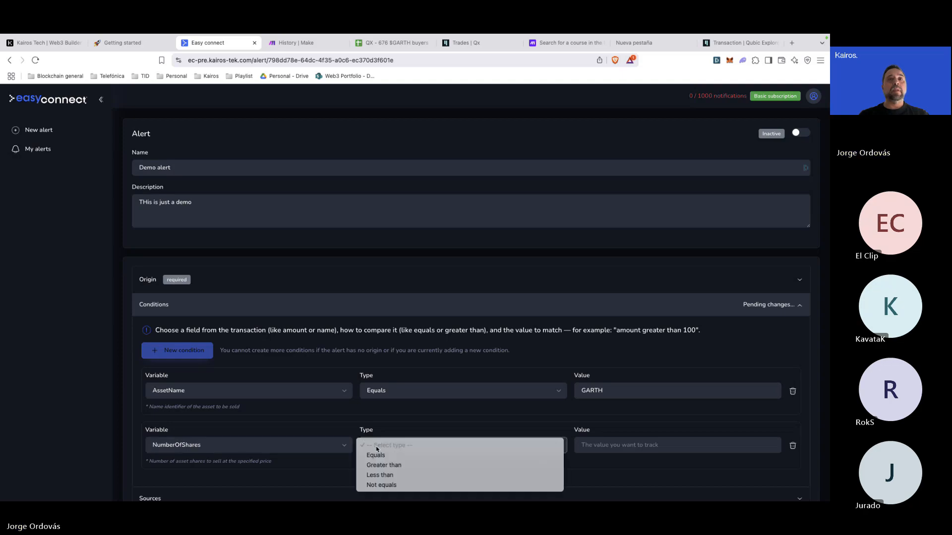
click(382, 455)
click(610, 444)
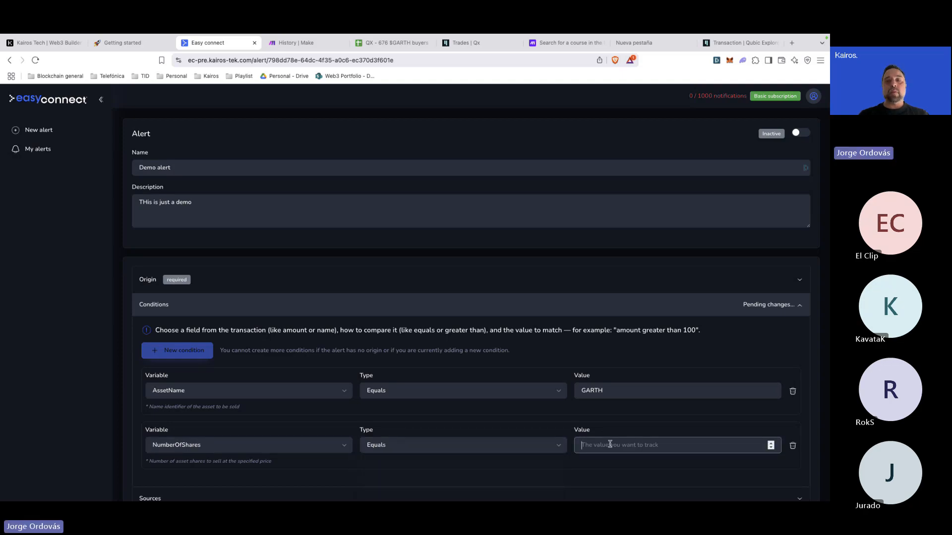
text(676)
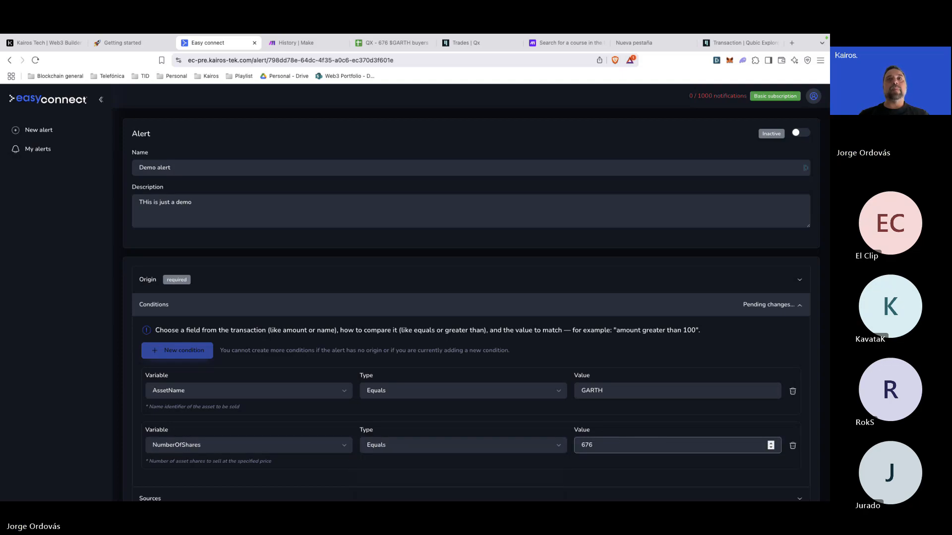
click(110, 385)
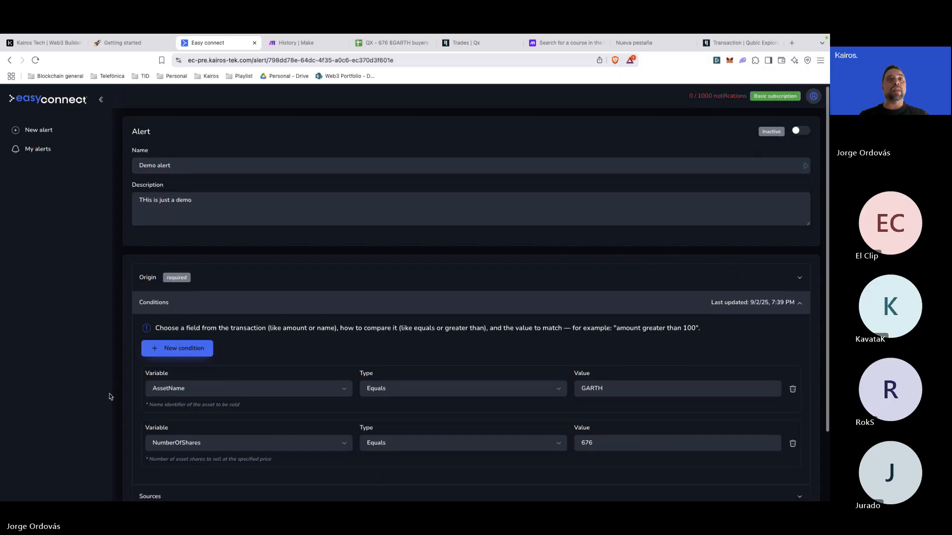
- Add a new source entry with an empty wallet address to the demo alert's sources
scroll(110, 392, down, 3)
click(160, 422)
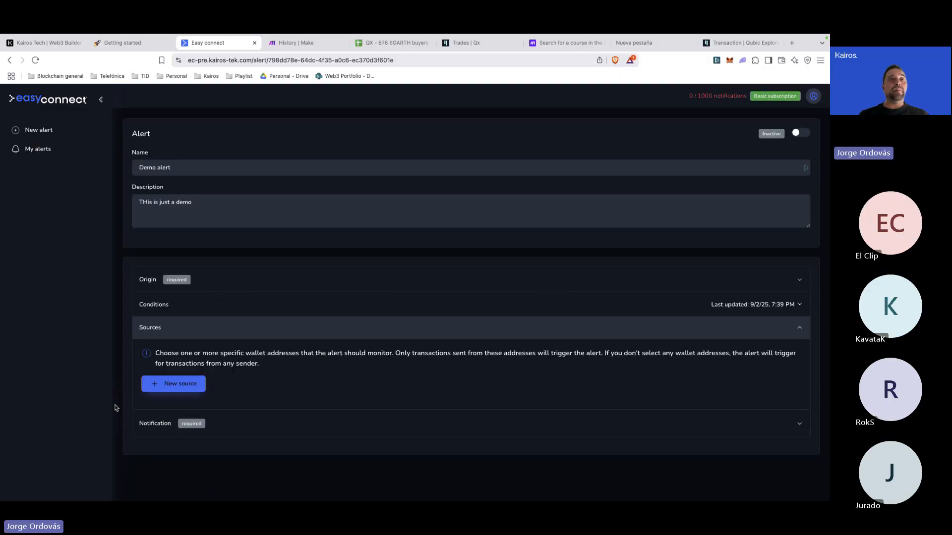
click(179, 388)
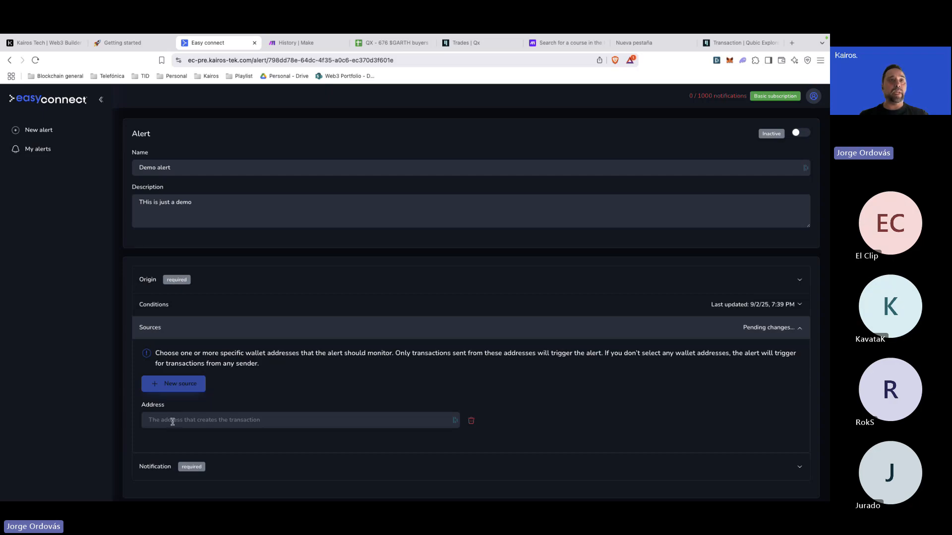
- Open the demo alert's notification settings, switch to the Make scenario and copy the address of its Easy Connect Webhook
click(156, 467)
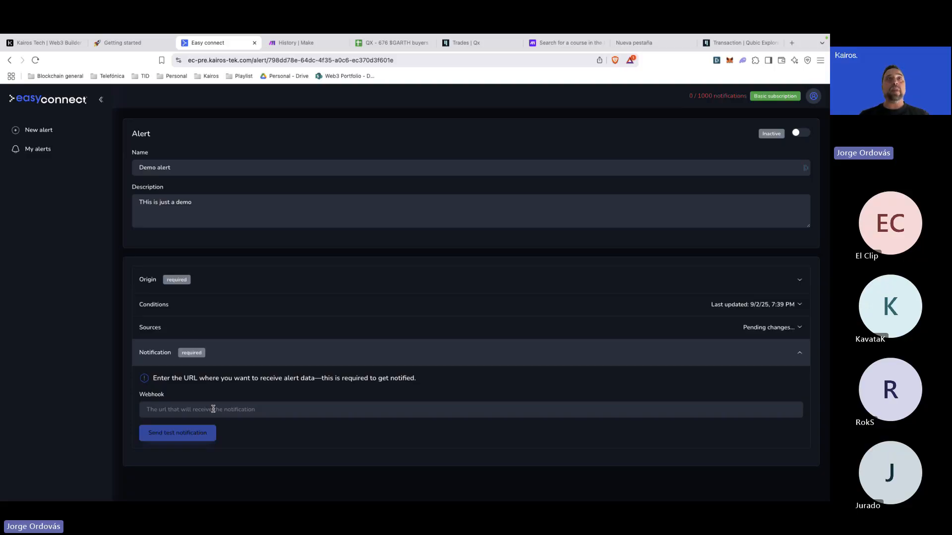
key(ctrl+Tab)
click(166, 280)
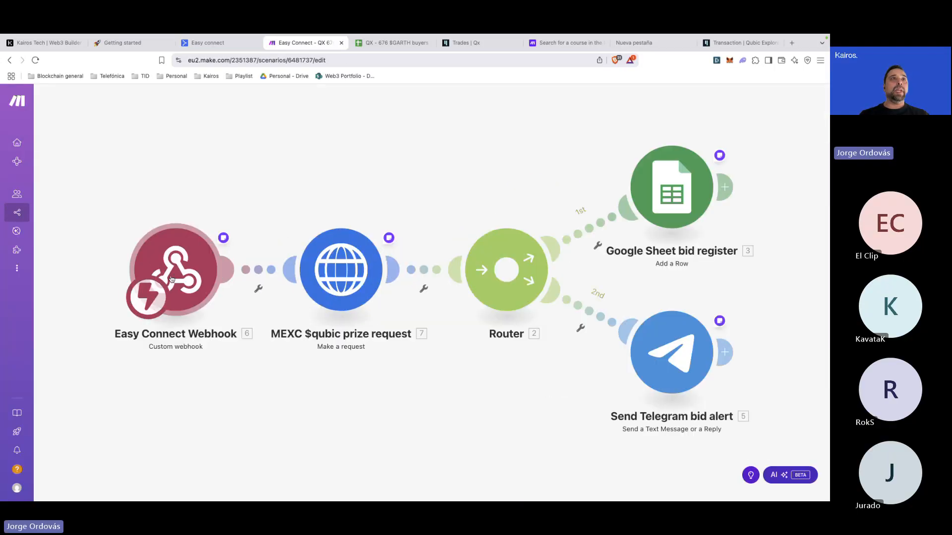
click(174, 281)
click(369, 287)
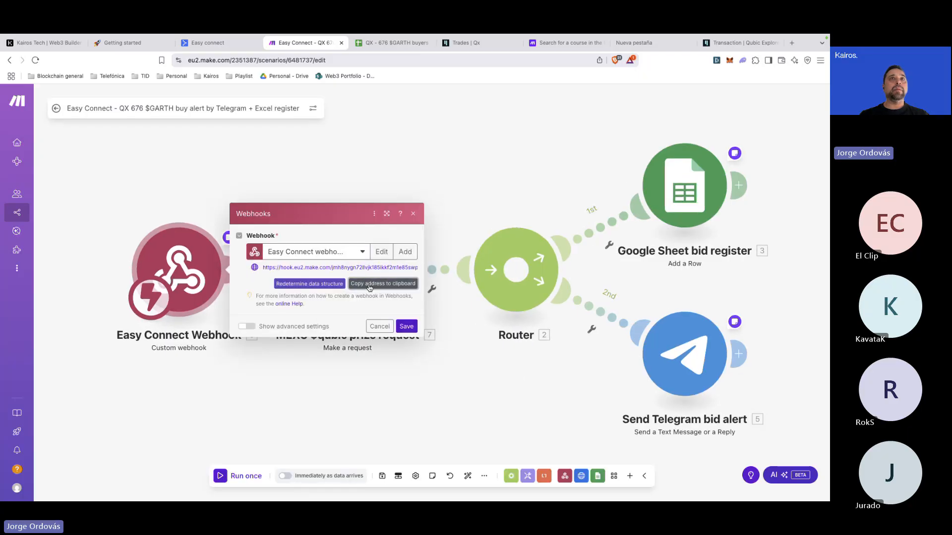
- Return to Easy Connect and save the copied Make webhook address as the demo alert's notification URL
click(212, 44)
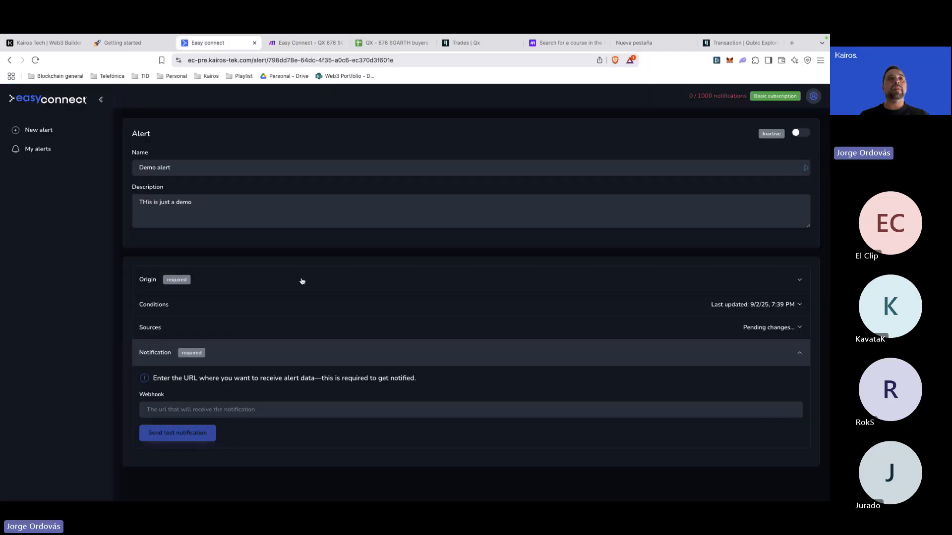
right_click(219, 415)
click(234, 390)
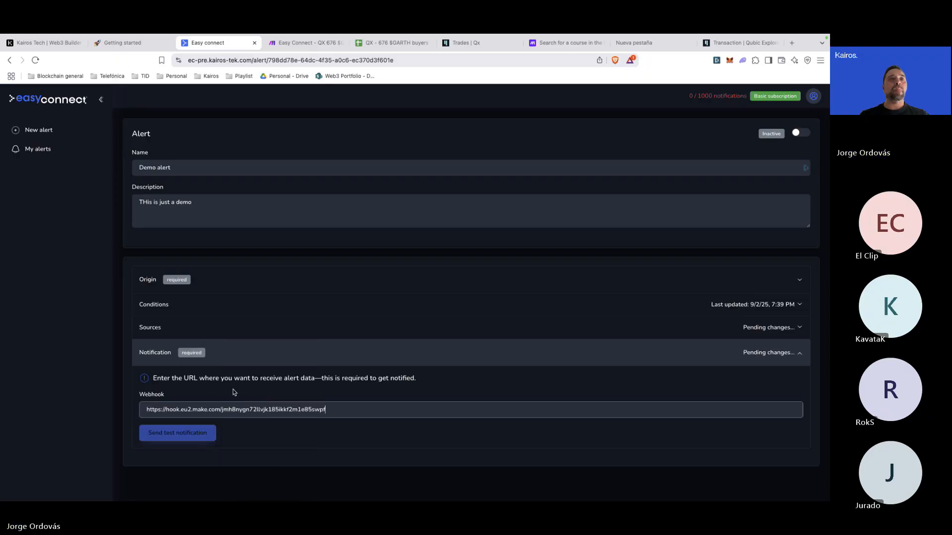
click(169, 436)
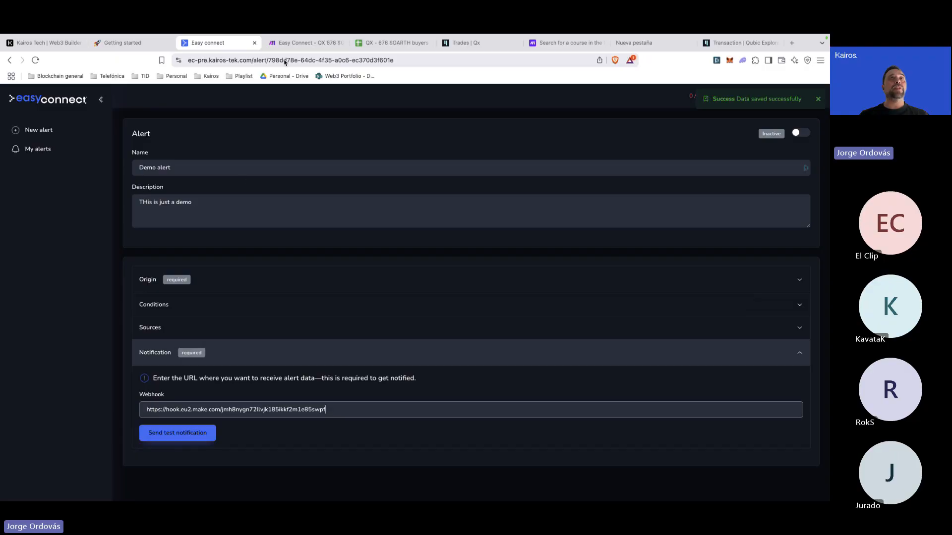
- Switch to the Make scenario, close the webhook settings, process the queued webhook data and run the scenario once more to wait for data
click(298, 42)
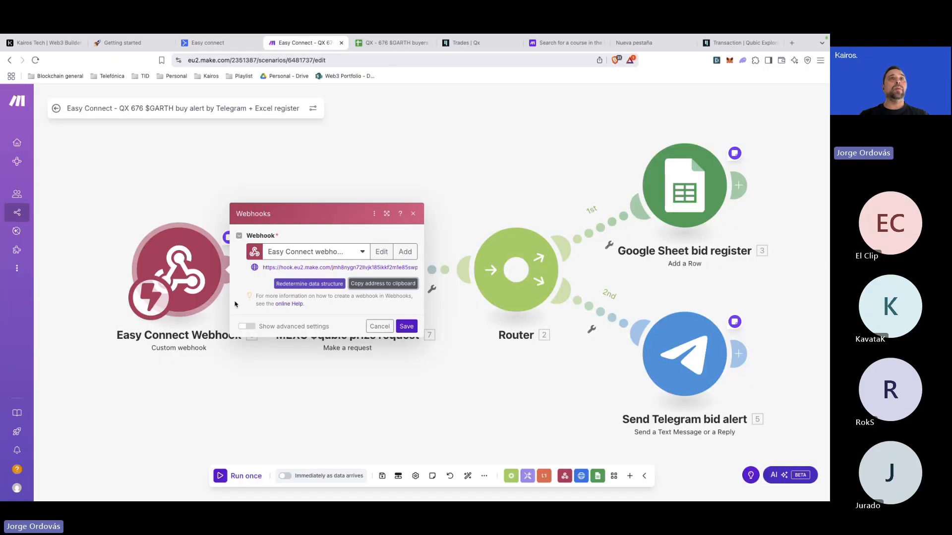
click(380, 327)
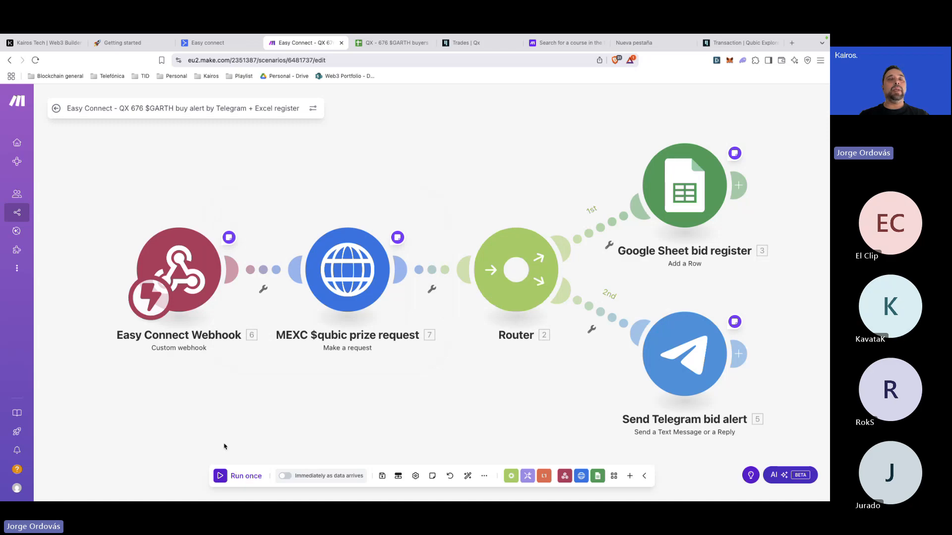
click(221, 477)
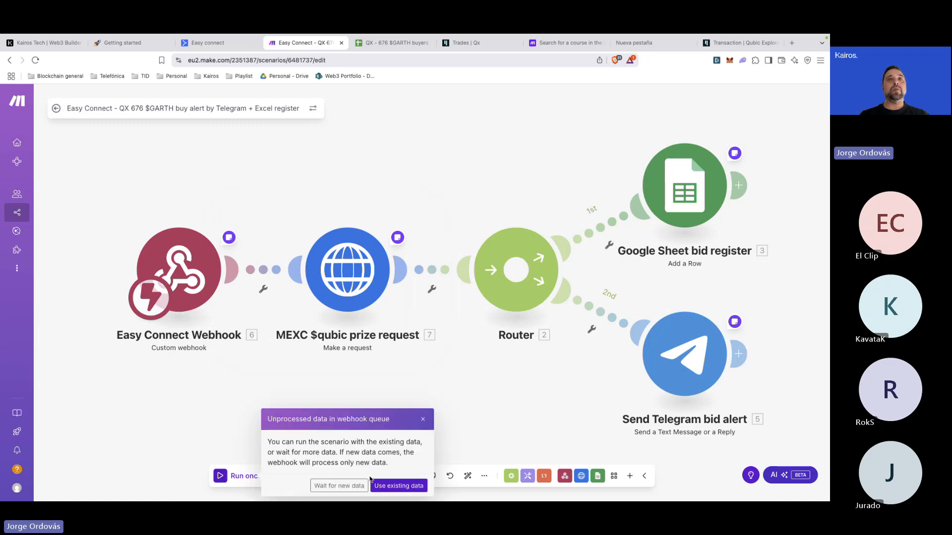
click(398, 486)
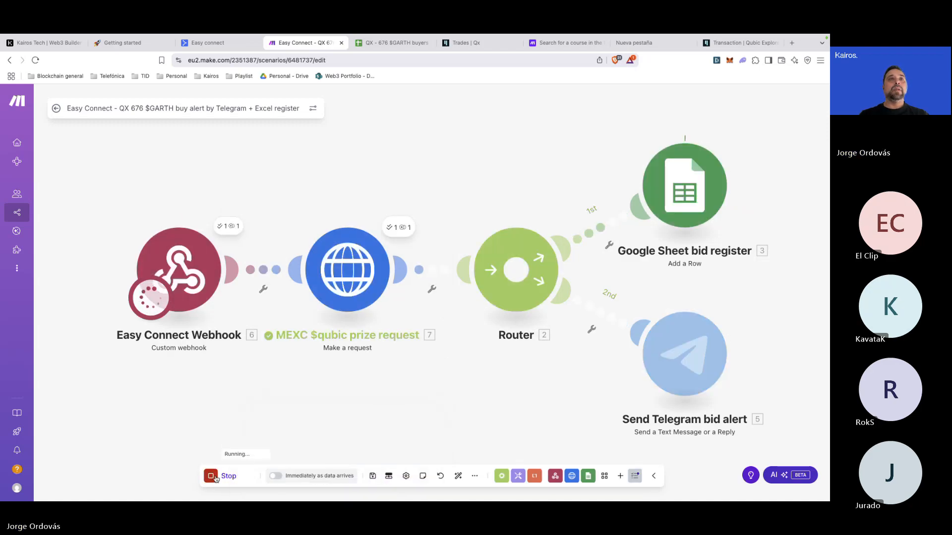
click(213, 477)
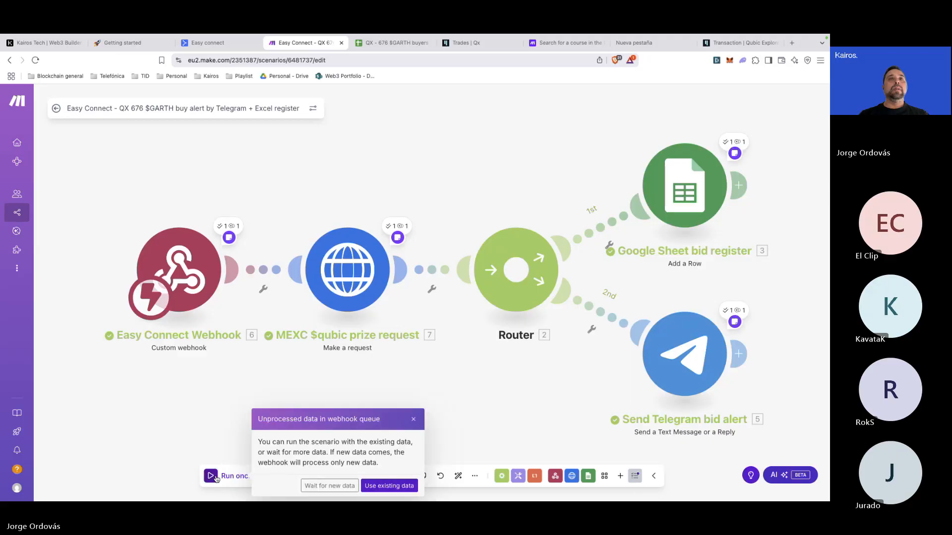
click(369, 486)
click(211, 477)
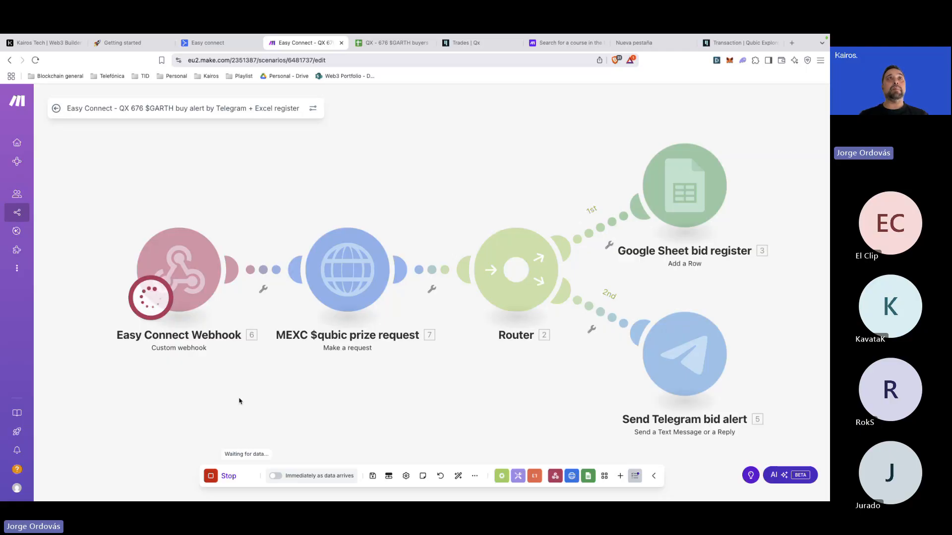
- Switch to Easy Connect and send the demo alert's test notification payload to the Make webhook
click(224, 43)
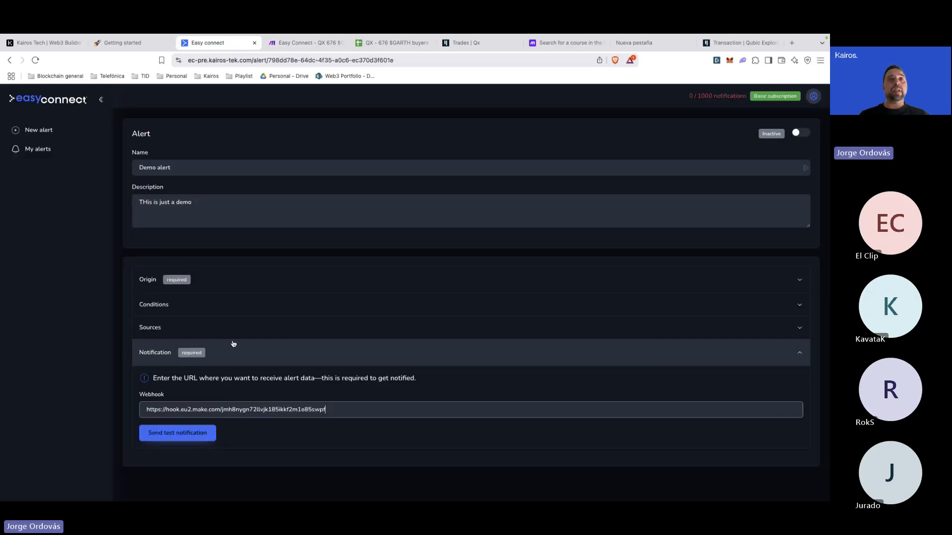
click(191, 437)
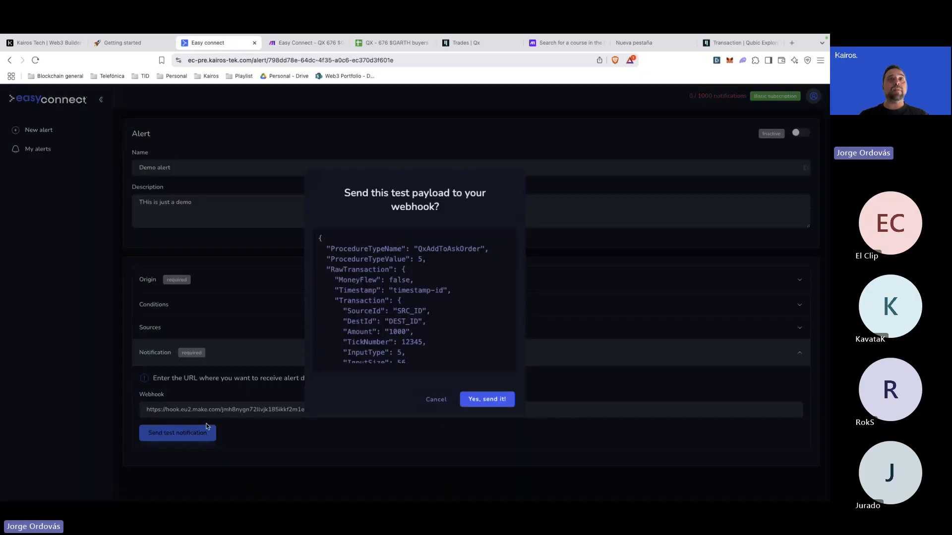
click(488, 401)
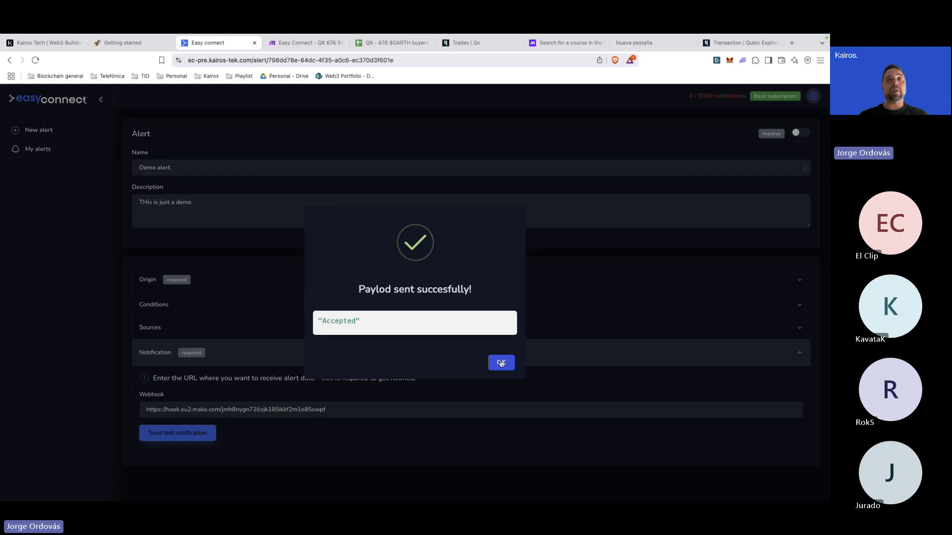
click(501, 364)
- Return to the Make scenario and examine the Easy Connect Webhook's output bundle, including its RawTransaction and nested Transaction data
click(311, 44)
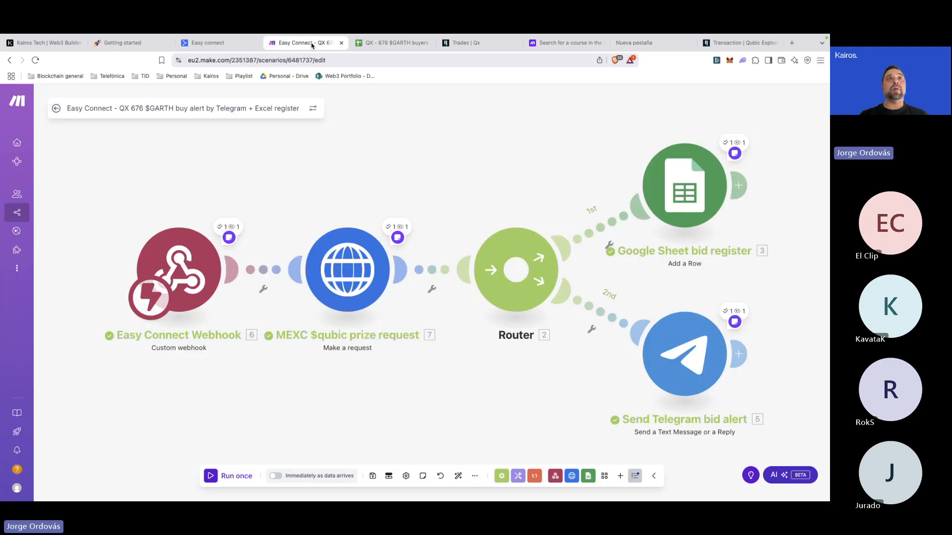
click(232, 227)
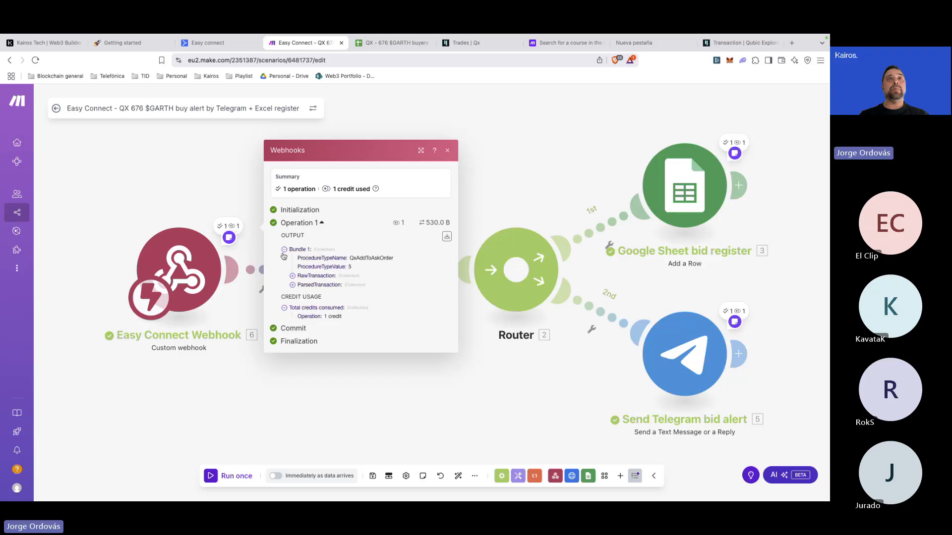
click(292, 276)
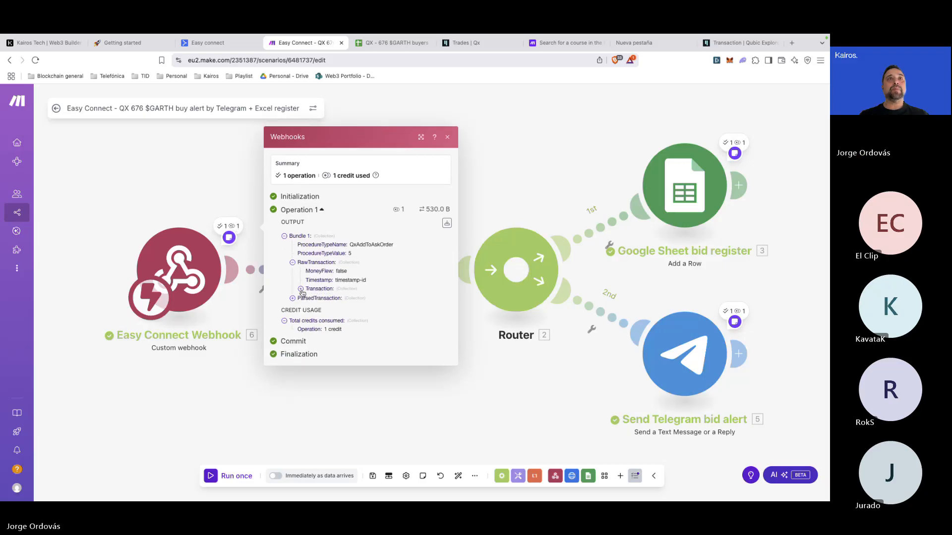
click(300, 289)
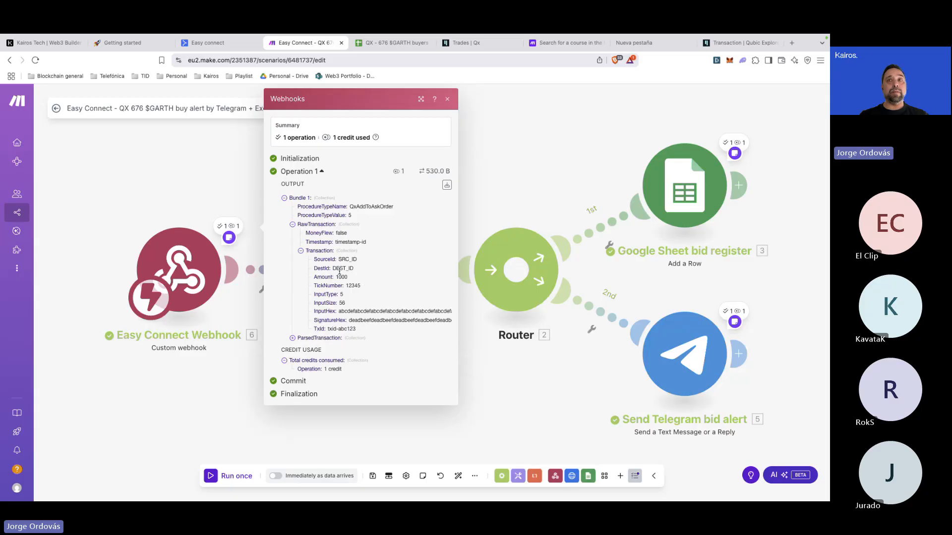
click(549, 388)
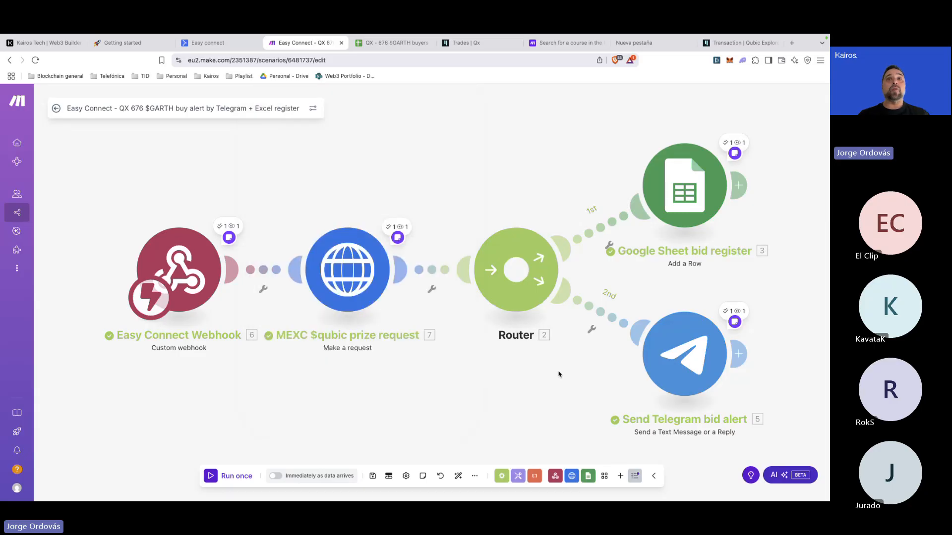
- Insert the ParsedTransaction Price variable into the blank line of the Telegram bid alert's message text, and remove it again
click(704, 354)
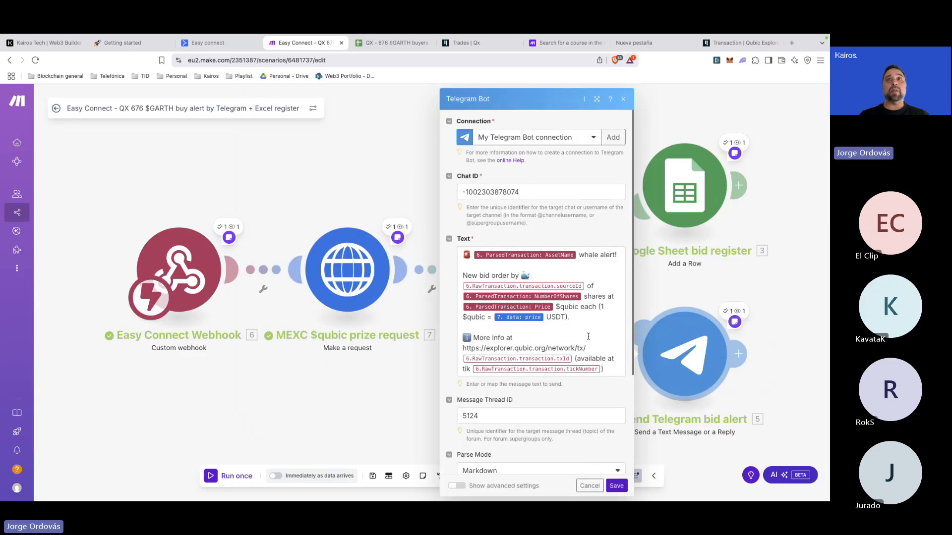
scroll(573, 242, down, 3)
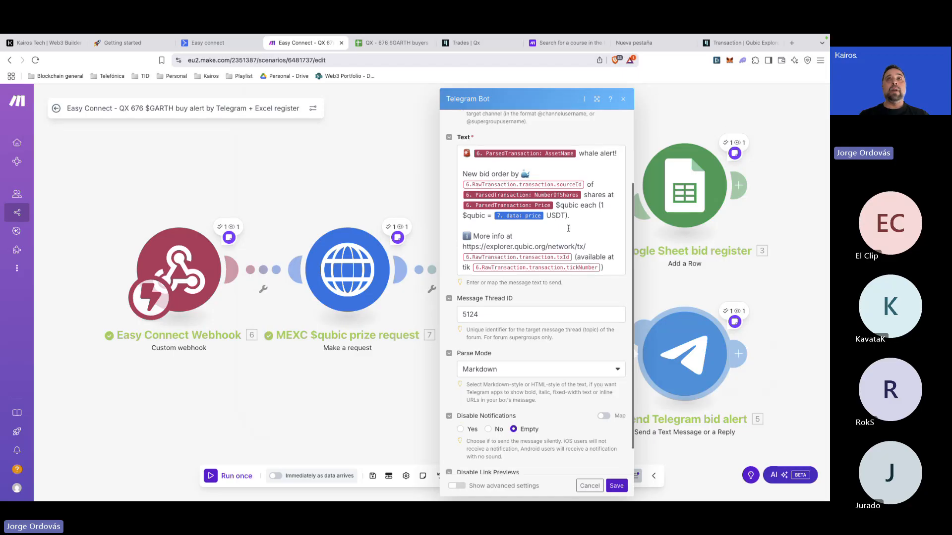
click(568, 229)
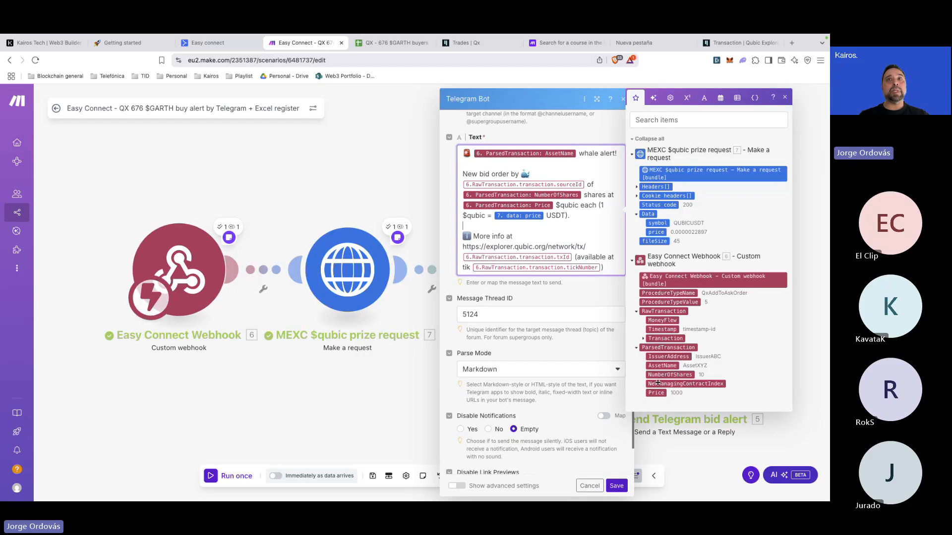
drag(661, 394, 546, 229)
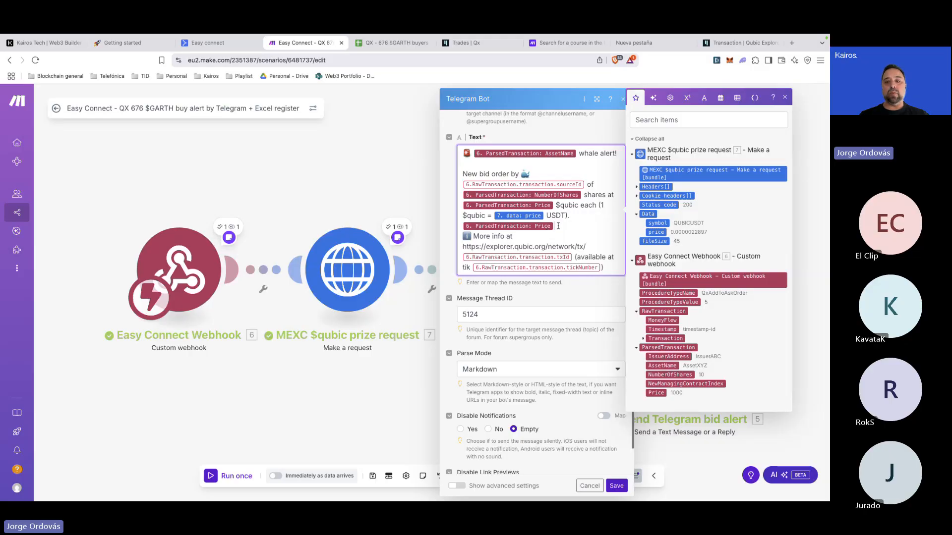
key(BackSpace)
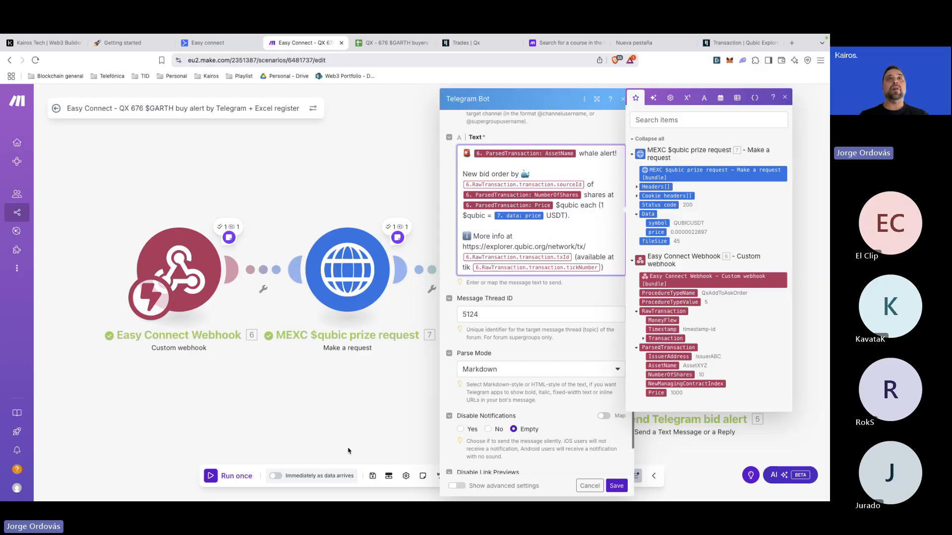
click(314, 394)
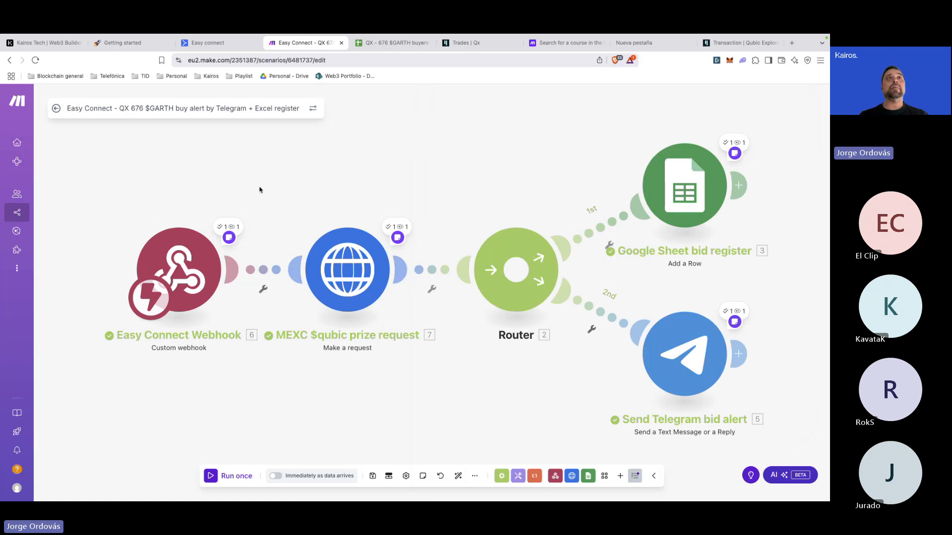
- Activate the demo alert in Easy Connect and return to the list of alerts
click(214, 44)
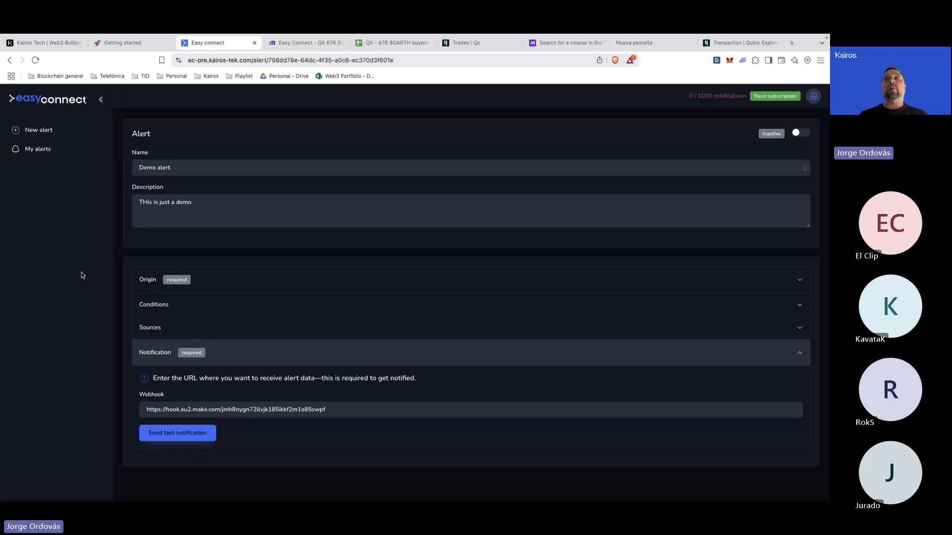
click(799, 134)
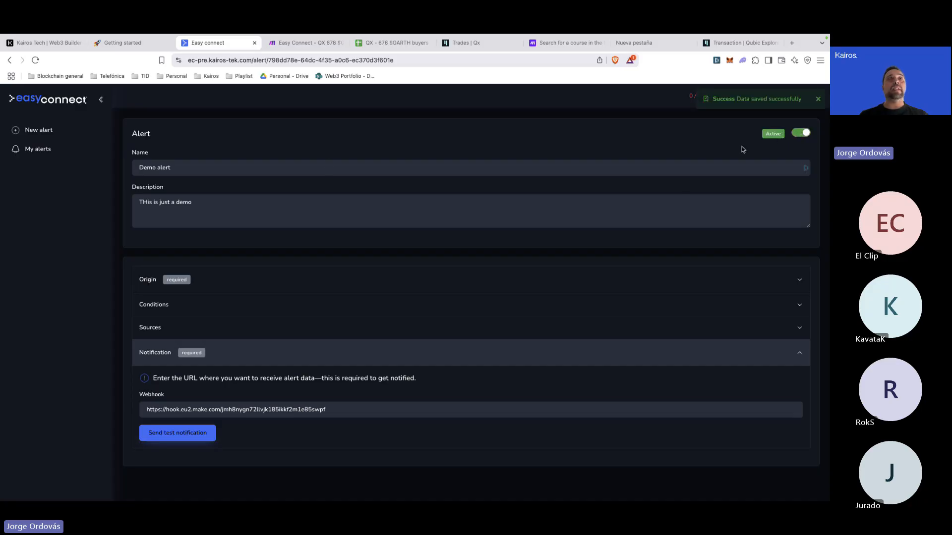
click(40, 148)
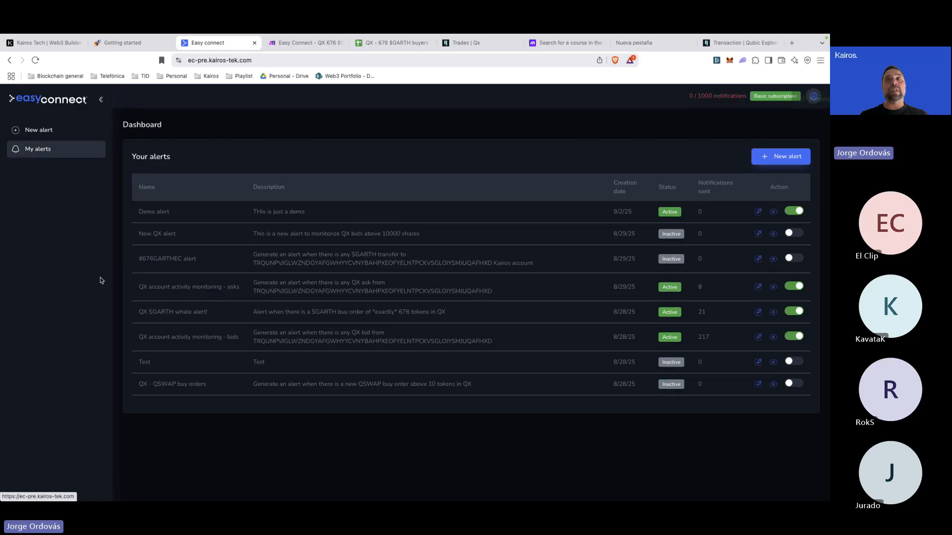
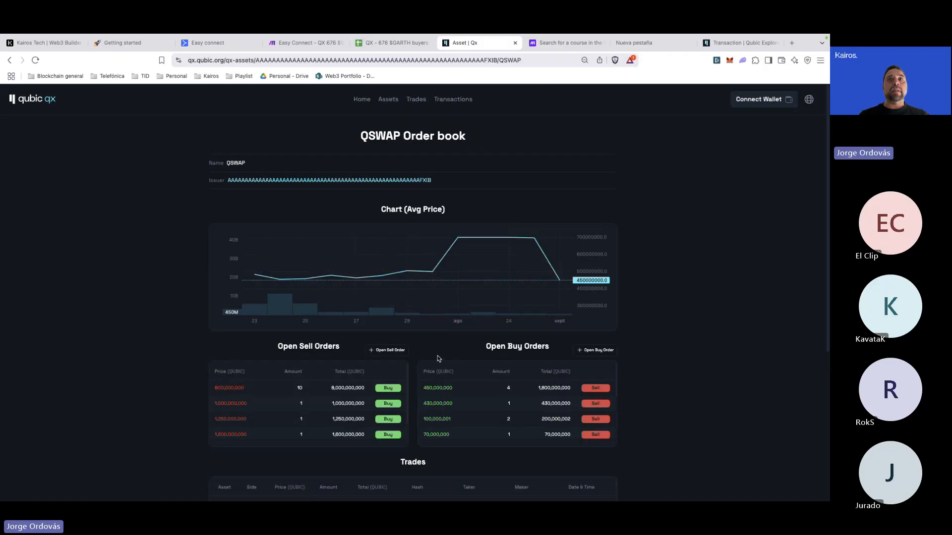
- Try to open a QSWAP buy order in Qubic QX by connecting a wallet through WalletConnect
click(599, 350)
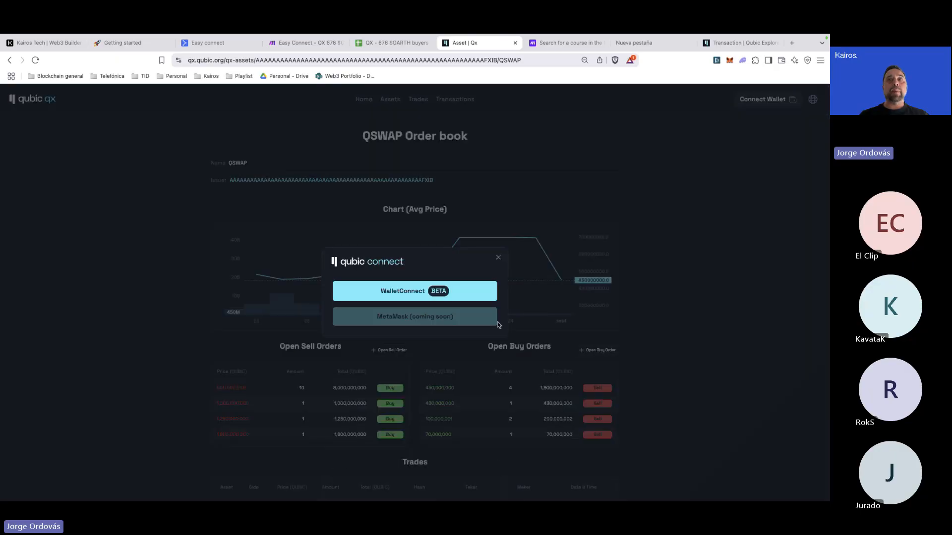
click(461, 290)
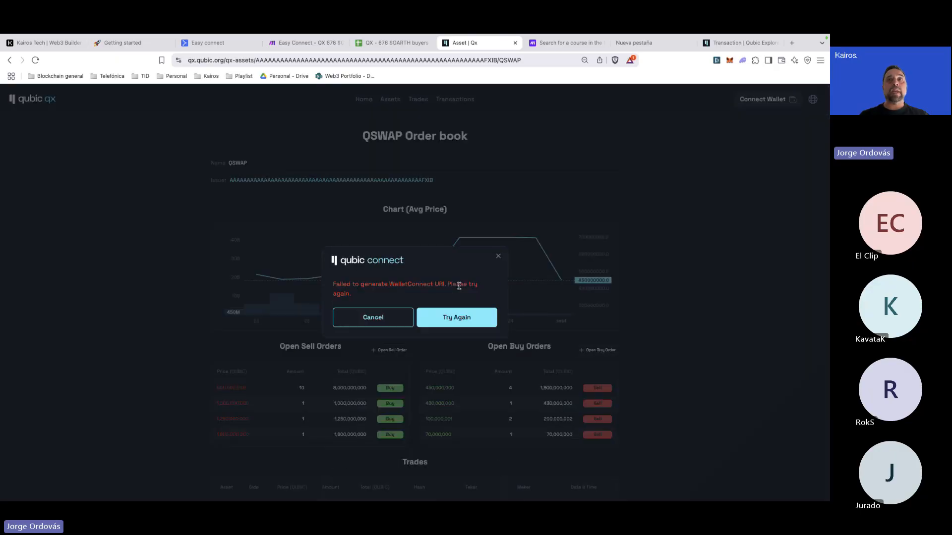
click(499, 256)
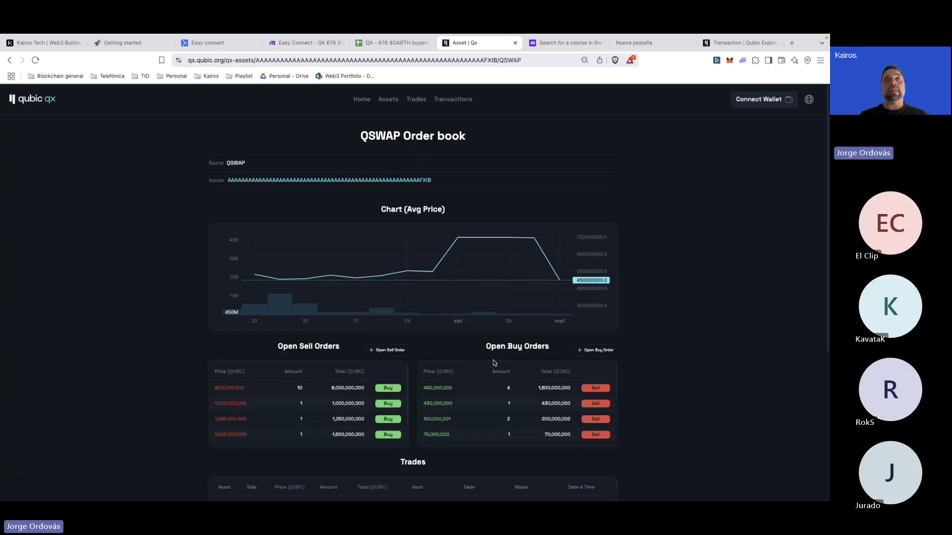
- Check the whale alert messages posted by the bot in the Telegram Tothemoon topic, and return to the Make scenario
click(218, 43)
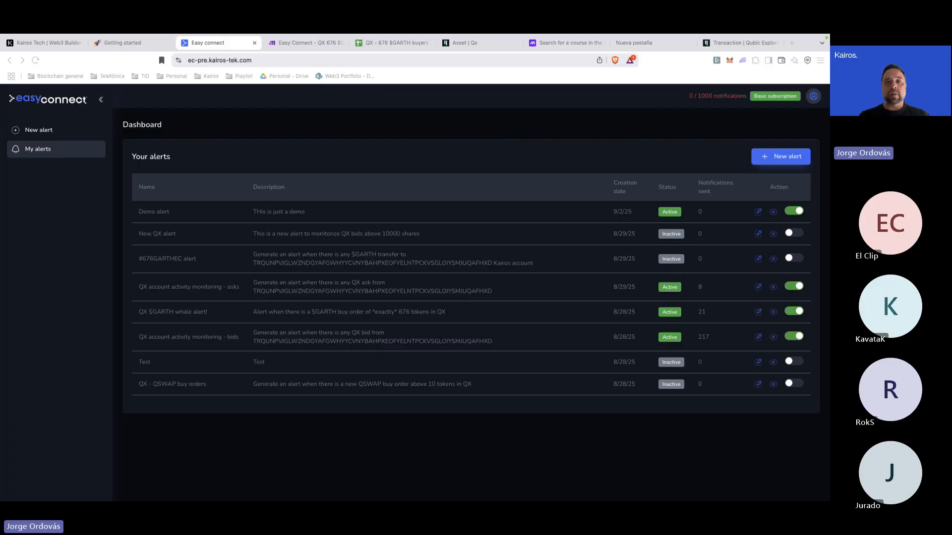
click(352, 119)
click(310, 45)
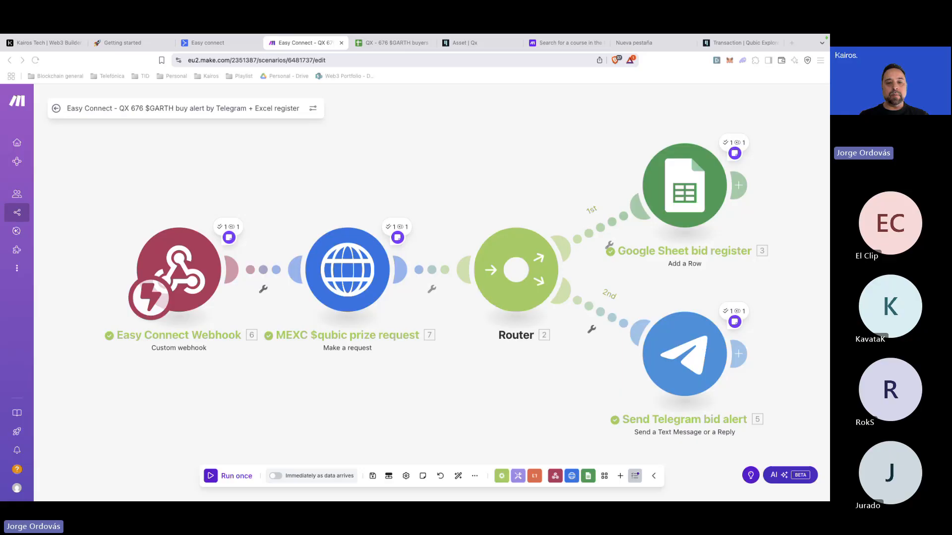
key(super+Tab)
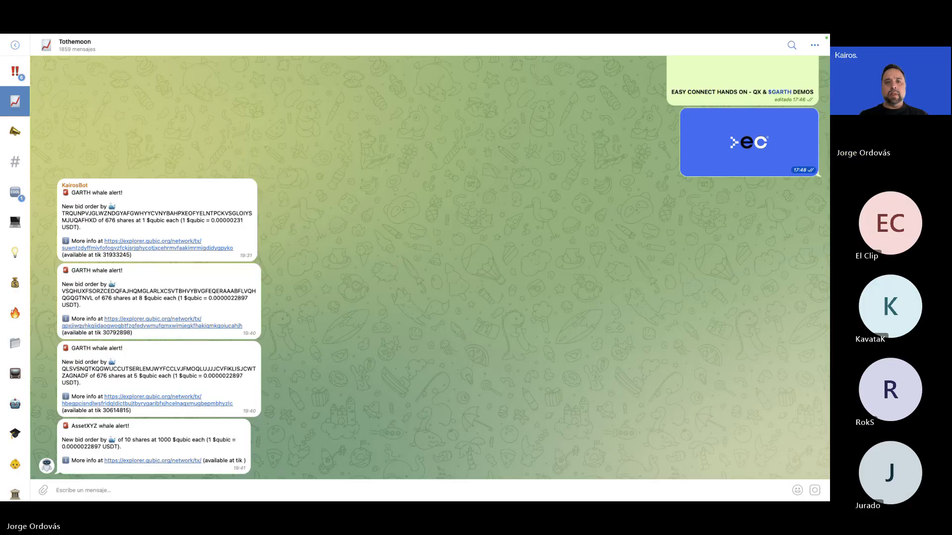
key(super+Tab)
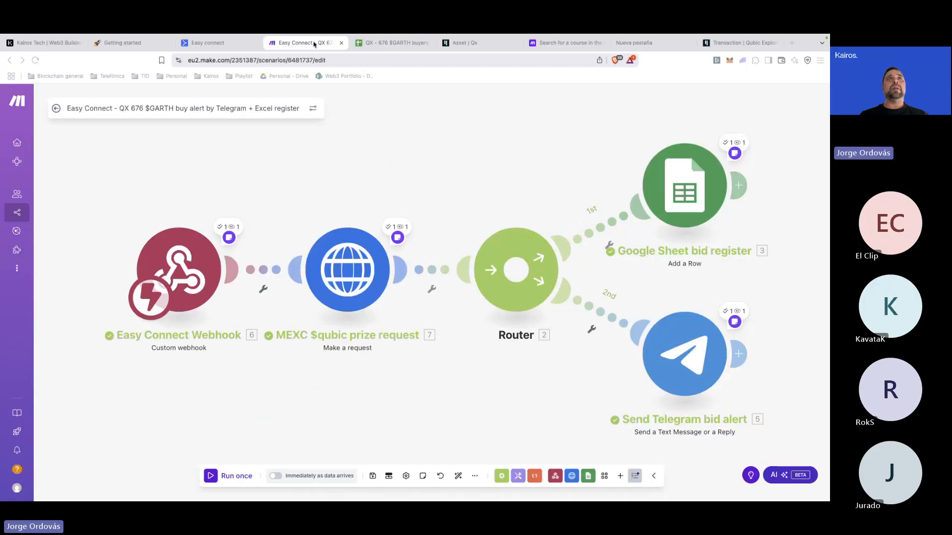
- Open the QX account activity alert scenario in Make, and open the "QX account activity monitoring - bids" alert for editing in Easy Connect
click(18, 212)
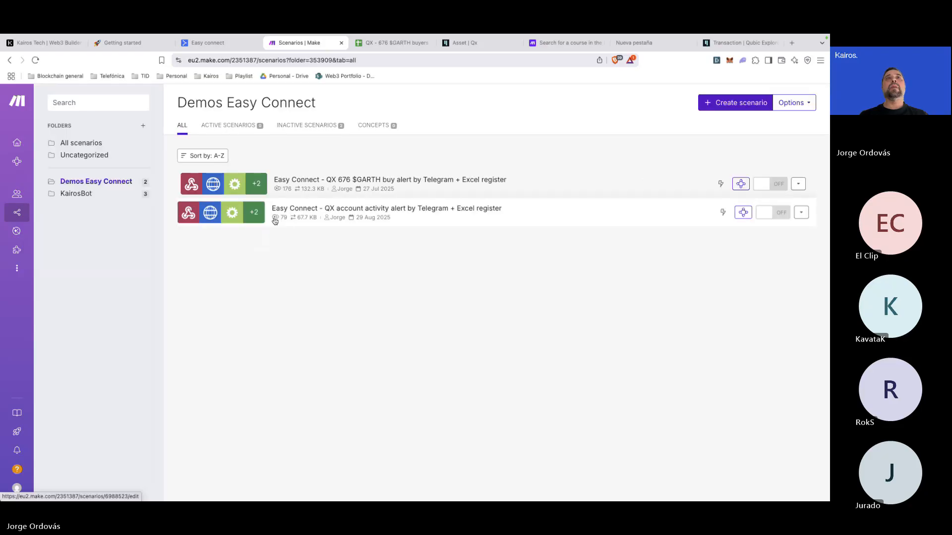
click(339, 207)
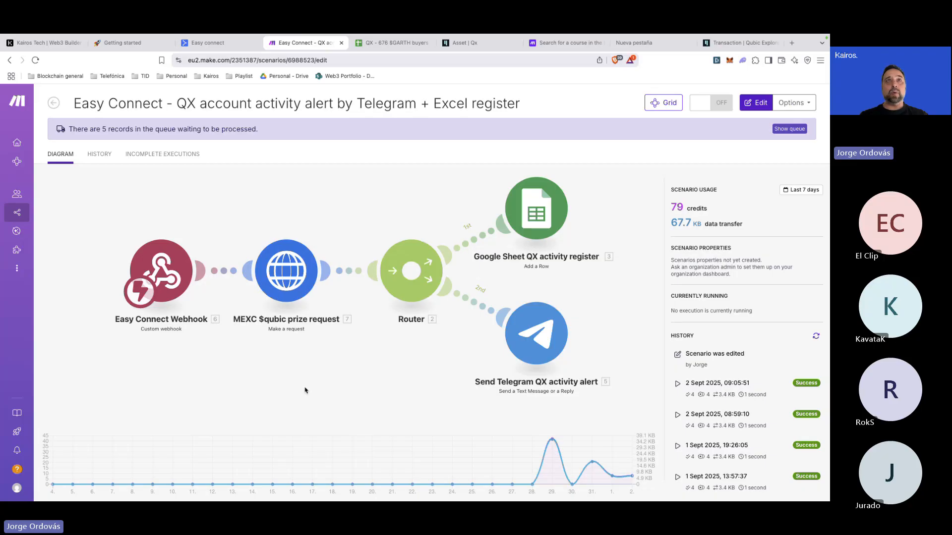
click(218, 43)
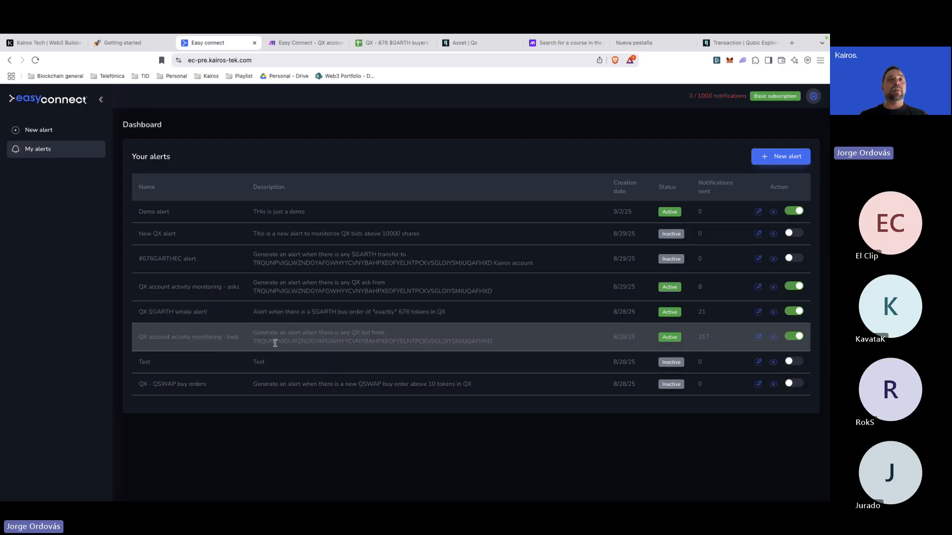
click(759, 341)
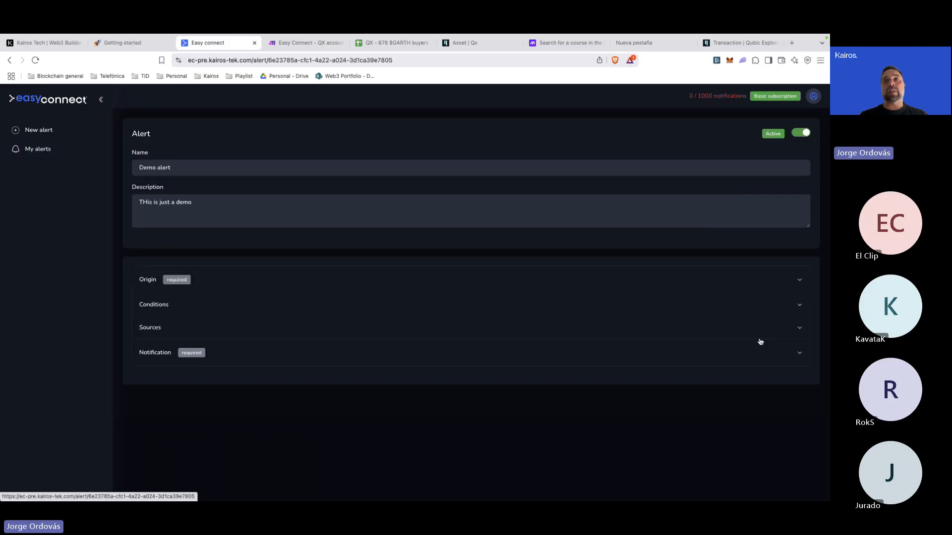
- Review the origin, conditions and source address of the "QX account activity monitoring - bids" alert, and return to the list of alerts
click(152, 281)
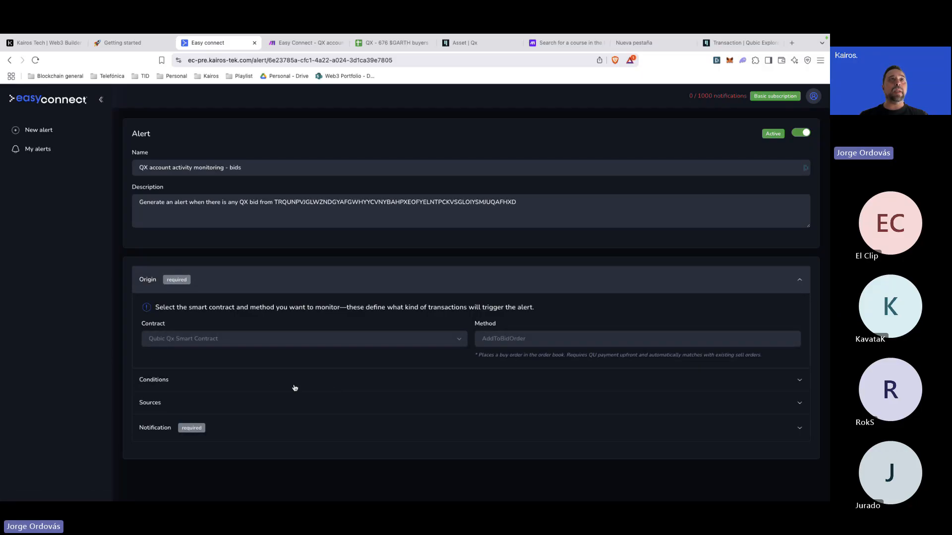
click(504, 341)
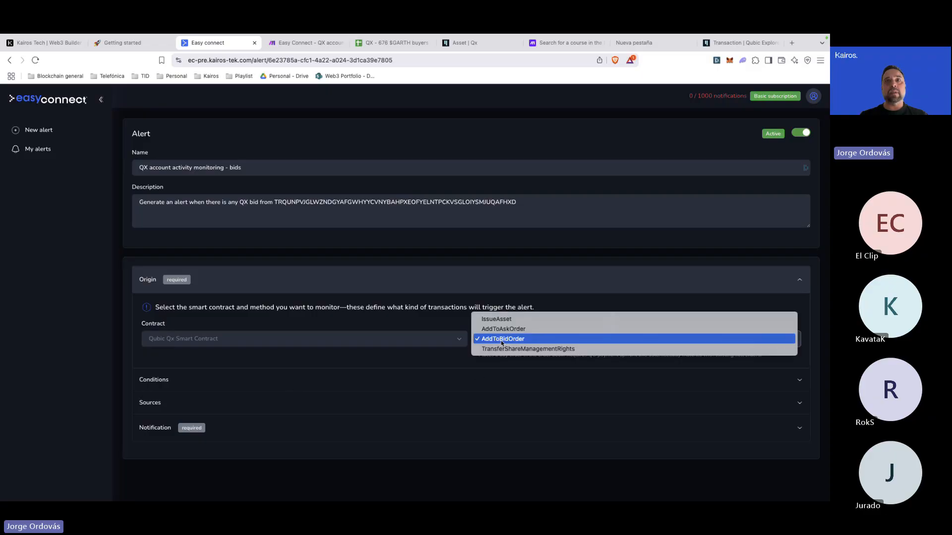
click(502, 340)
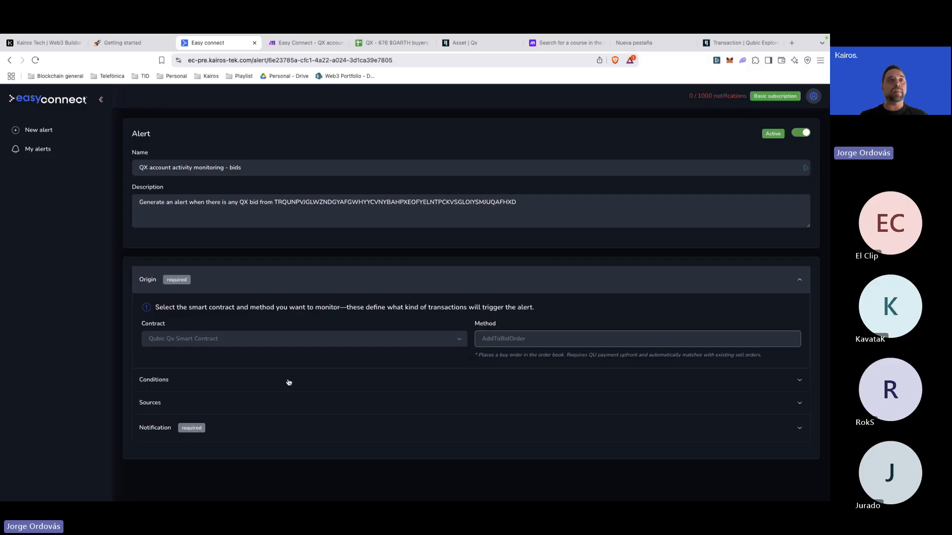
click(142, 388)
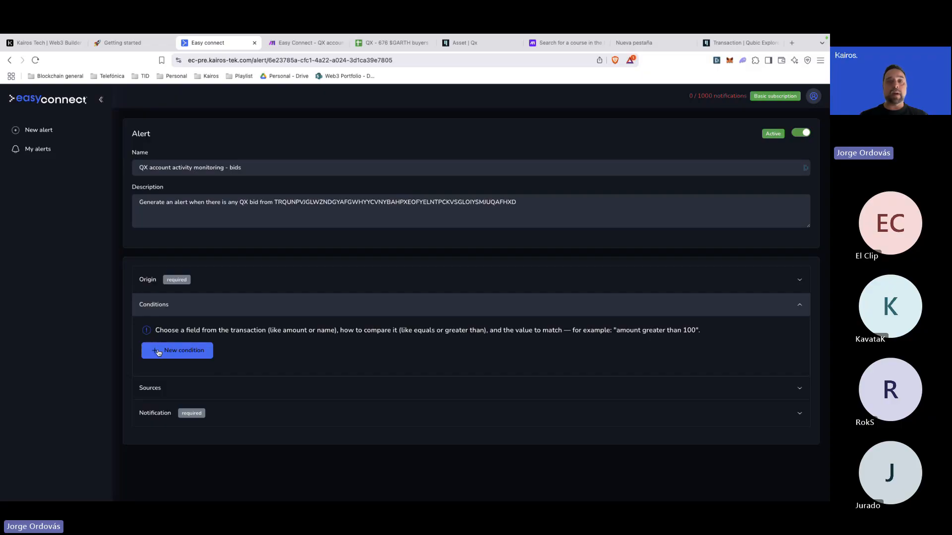
click(151, 392)
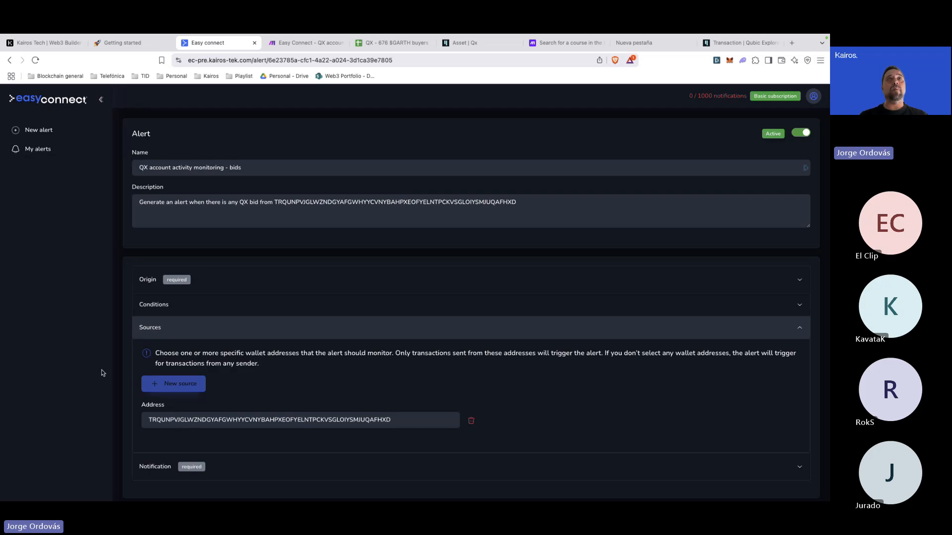
click(41, 153)
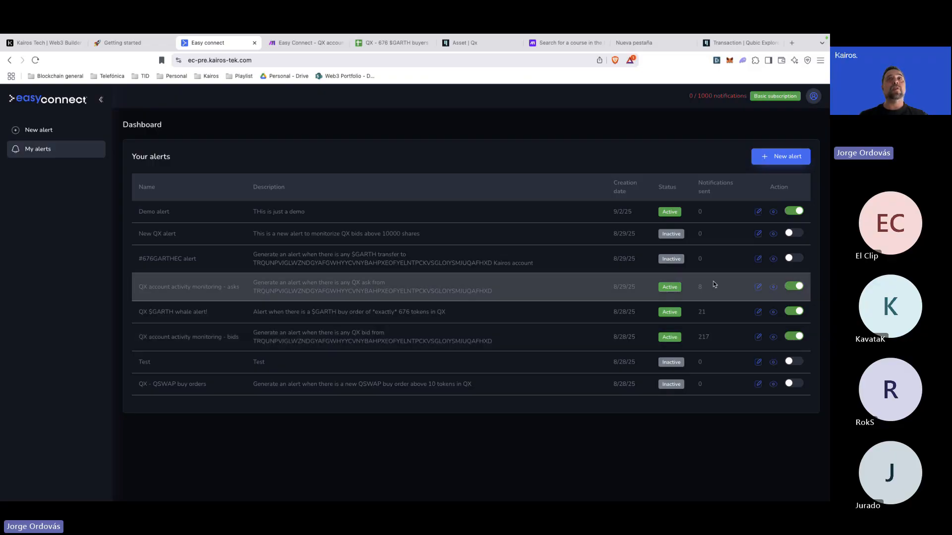
- Run the QX account activity alert scenario once in Make using the existing data in the webhook queue
click(317, 43)
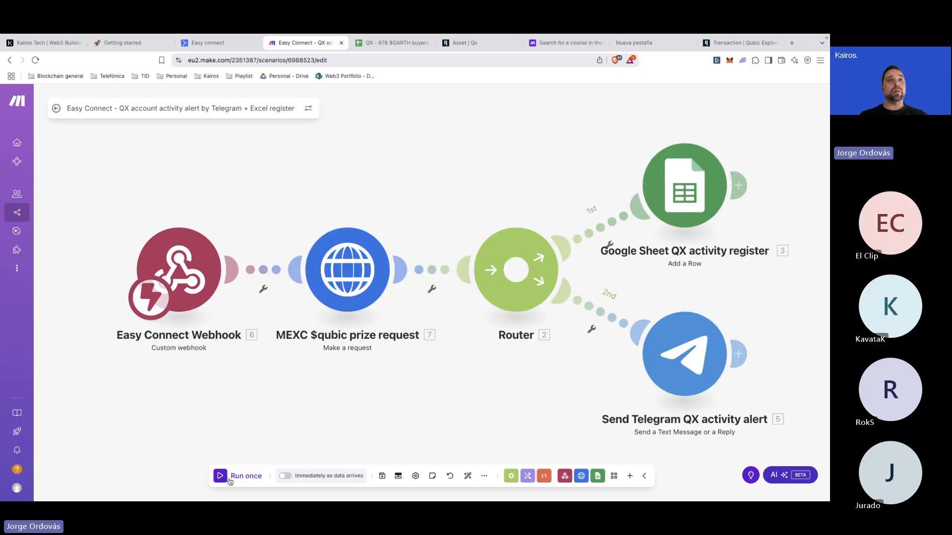
click(229, 480)
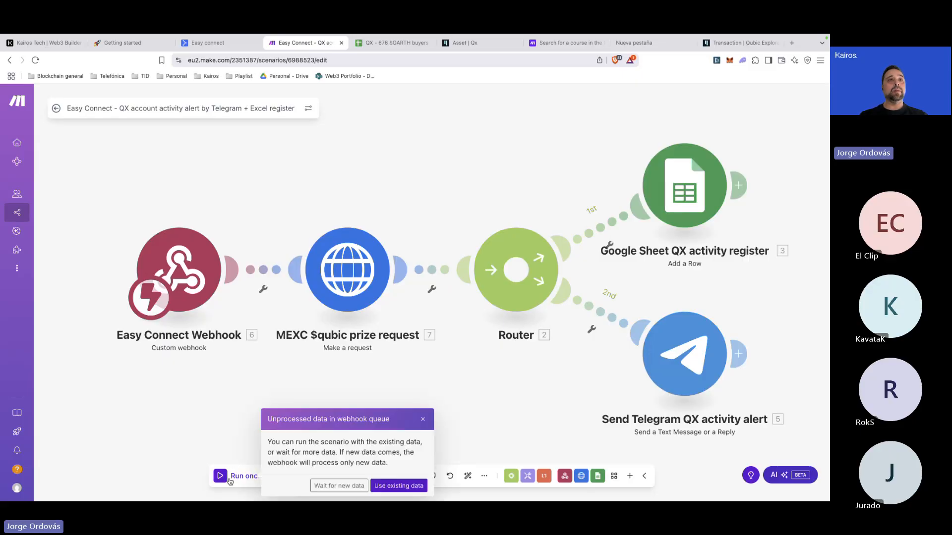
click(386, 487)
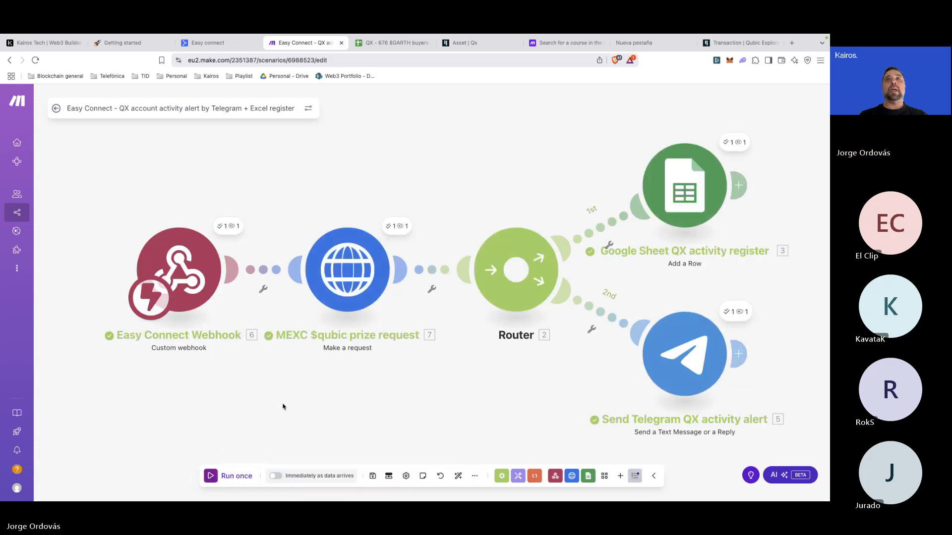
- Inspect the Easy Connect Webhook output bundle, expanding its raw transaction and parsed transaction data
click(226, 229)
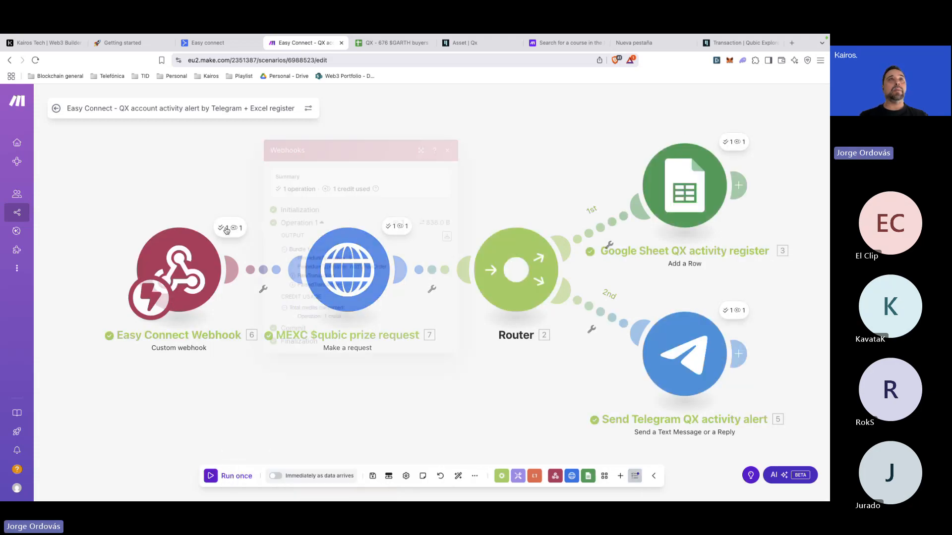
click(293, 277)
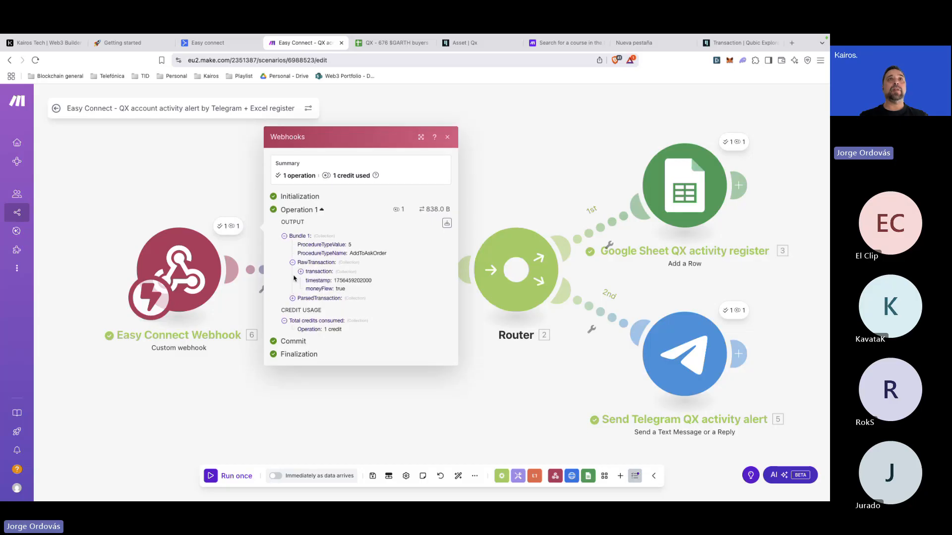
click(293, 298)
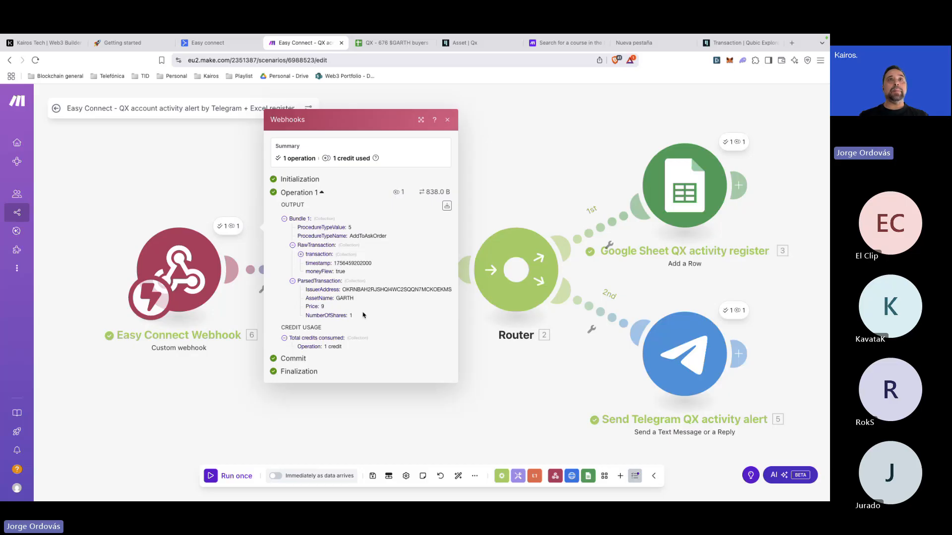
click(300, 255)
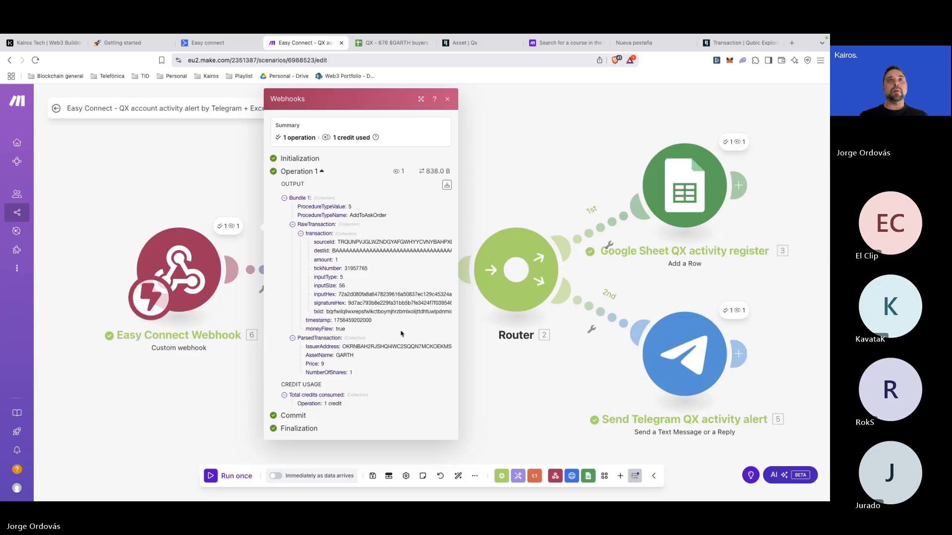
click(493, 381)
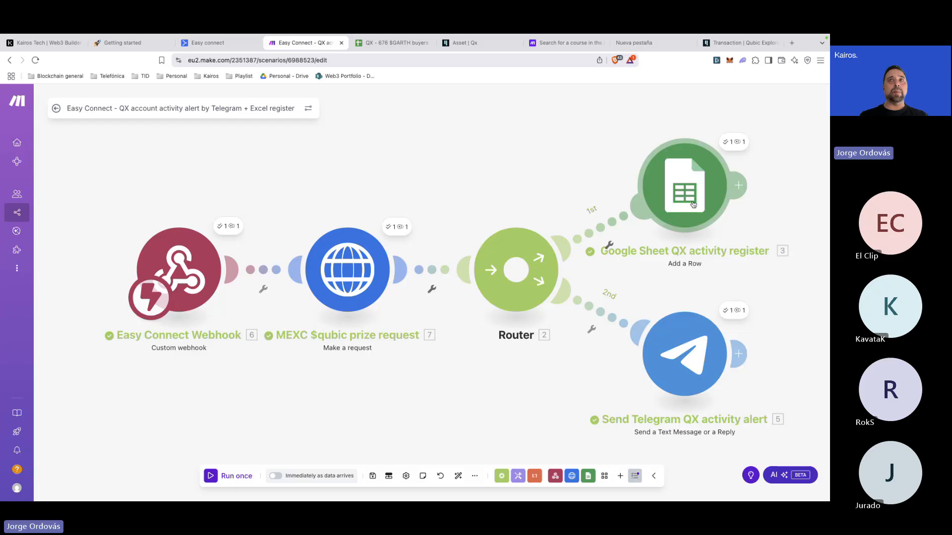
- Review the message template of the Send Telegram QX activity alert module and compare it with the message posted in the Telegram Tothemoon topic
click(692, 367)
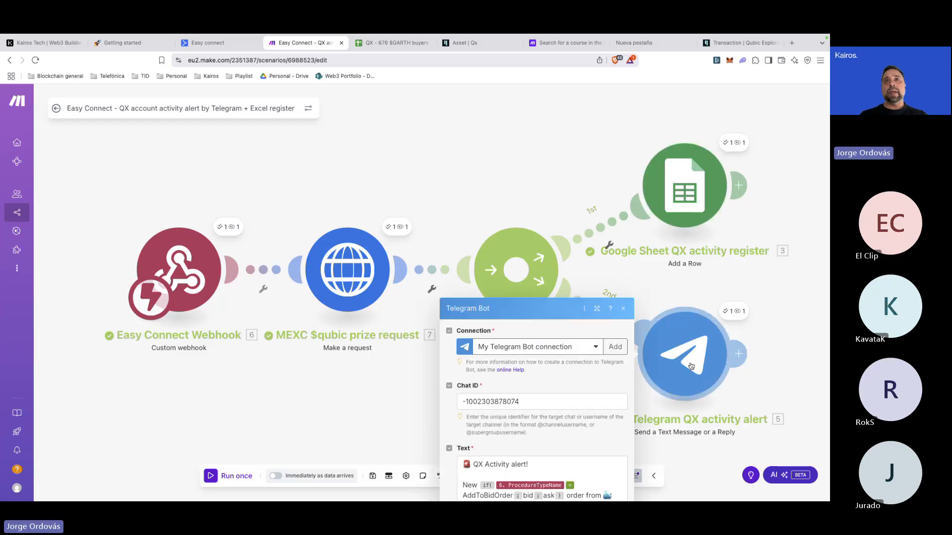
scroll(589, 371, down, 5)
scroll(590, 373, up, 1)
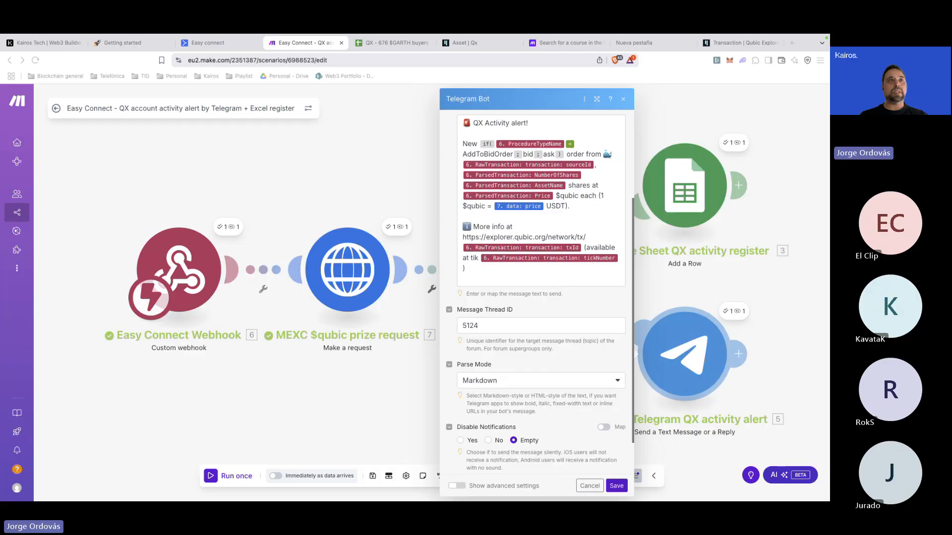
key(super+Tab)
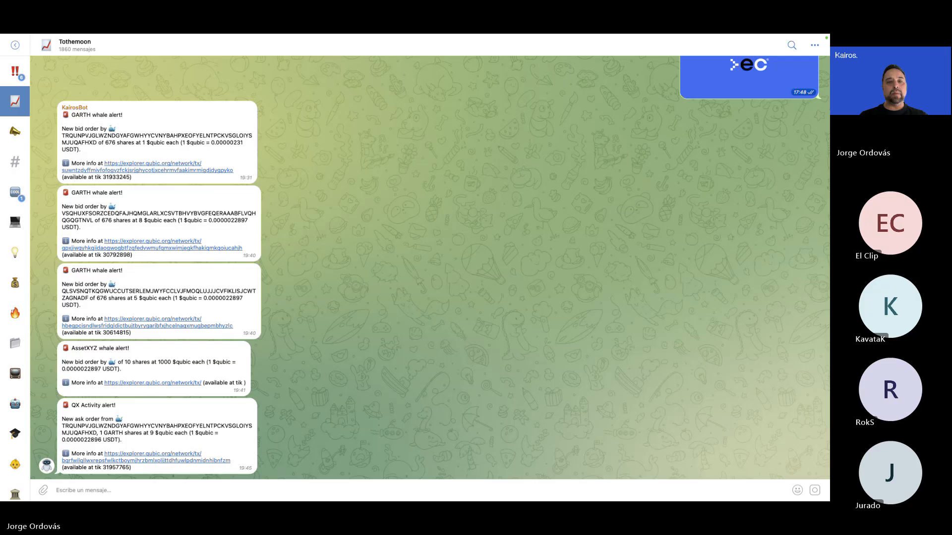
key(ctrl+Left)
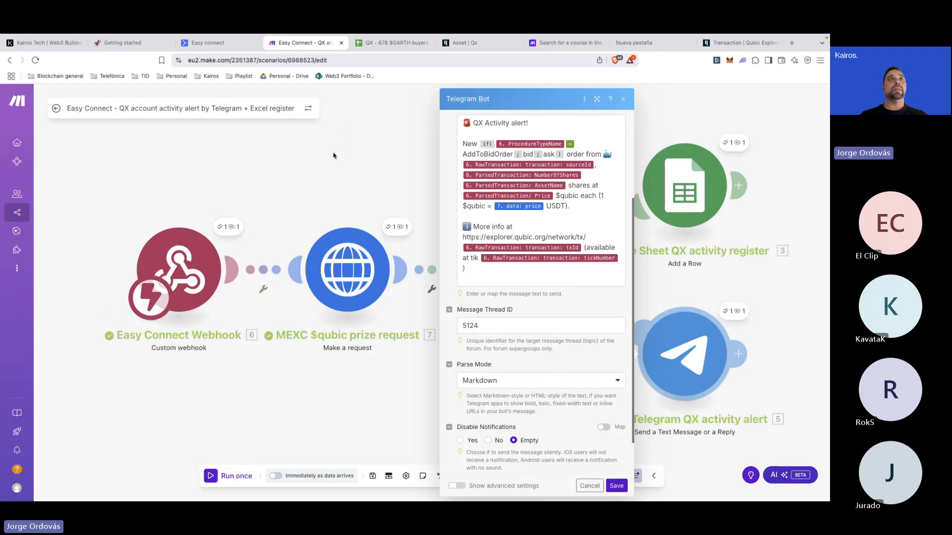
click(334, 153)
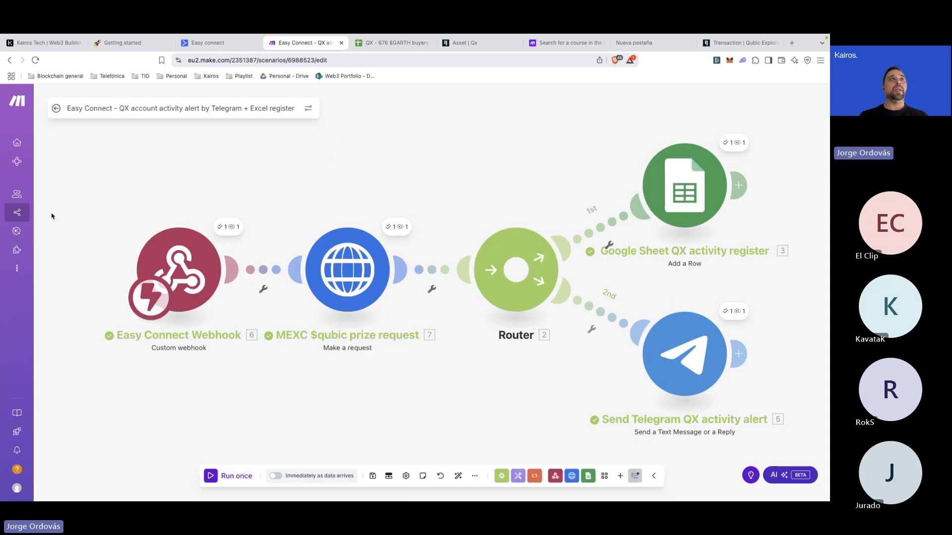
- Activate the scenario to run immediately as data arrives, and choose to process the old data in the webhook queue
click(318, 476)
click(352, 370)
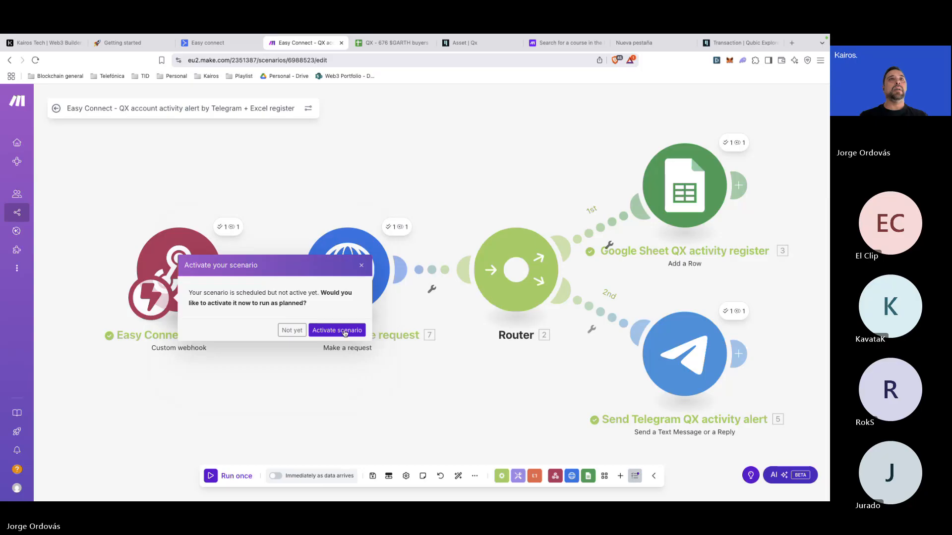
click(345, 331)
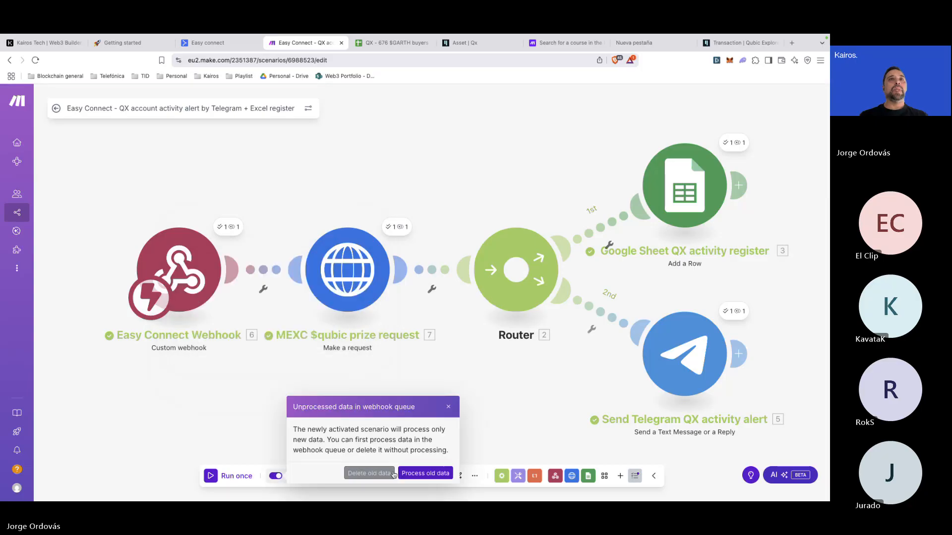
click(412, 473)
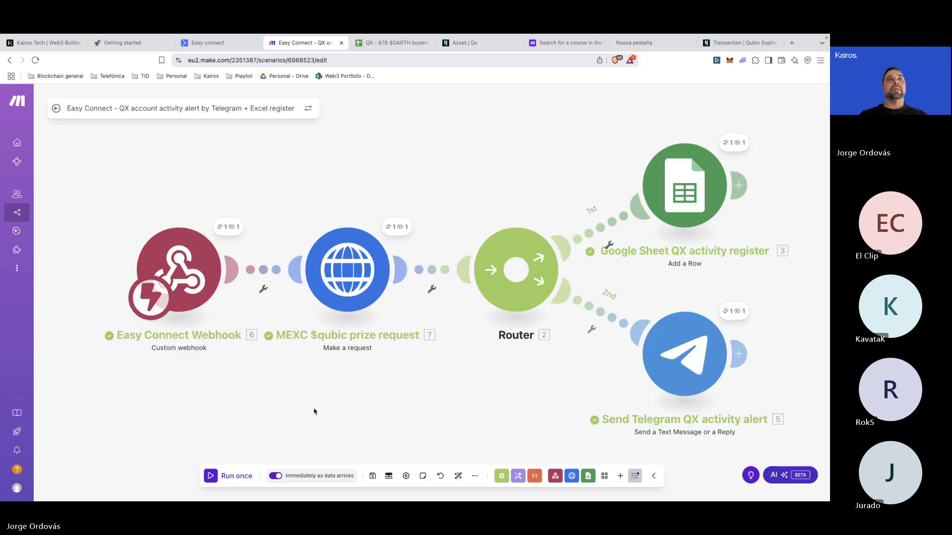
- Run the scenario several more times with the existing webhook data to send further QX activity records and alerts
scroll(190, 405, down, 3)
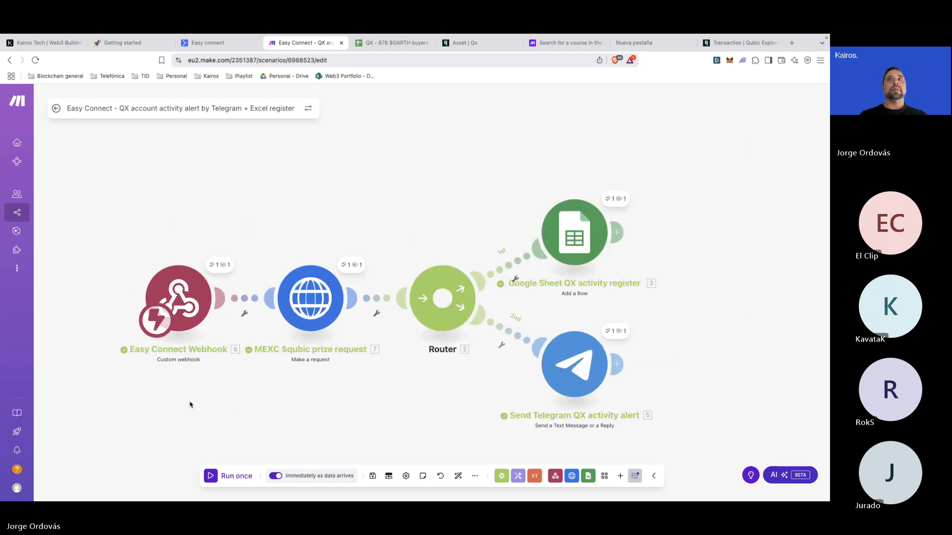
drag(179, 418, 183, 358)
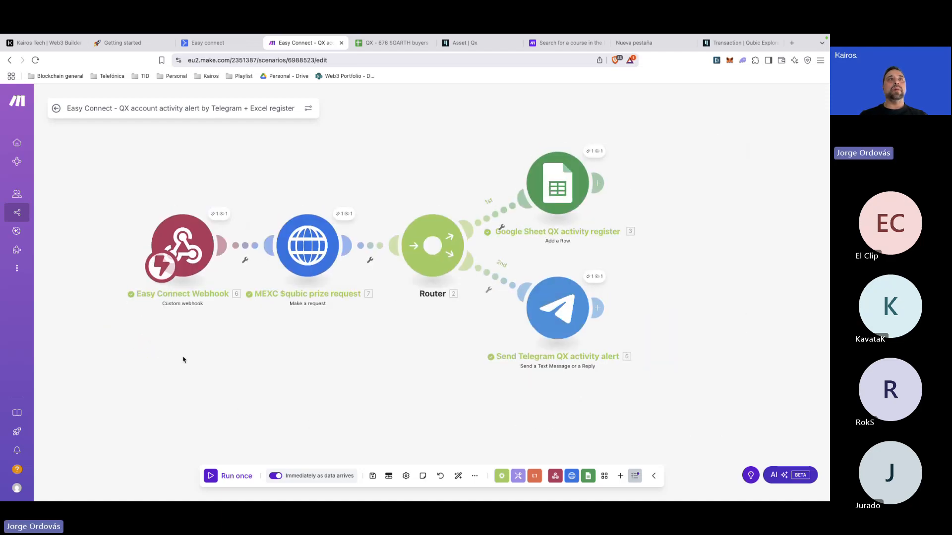
click(222, 479)
click(383, 486)
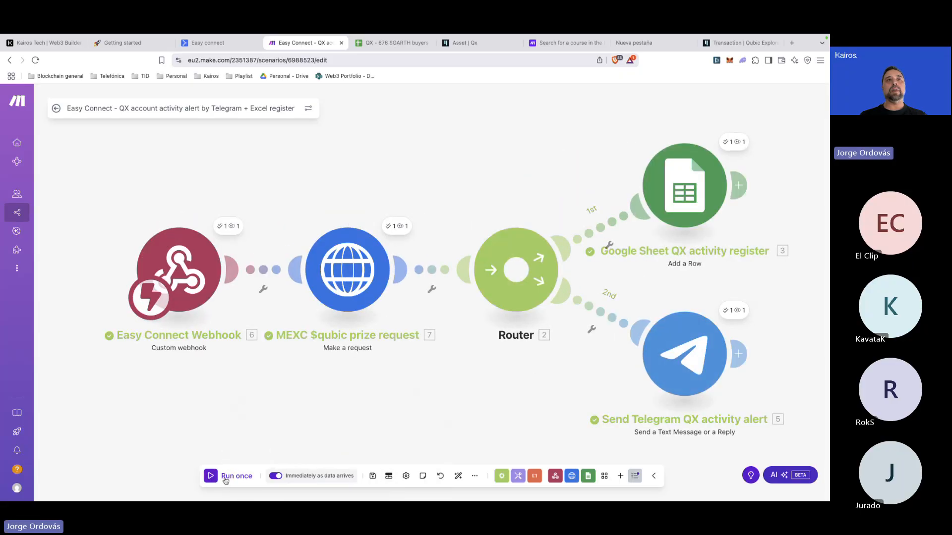
click(222, 476)
click(391, 486)
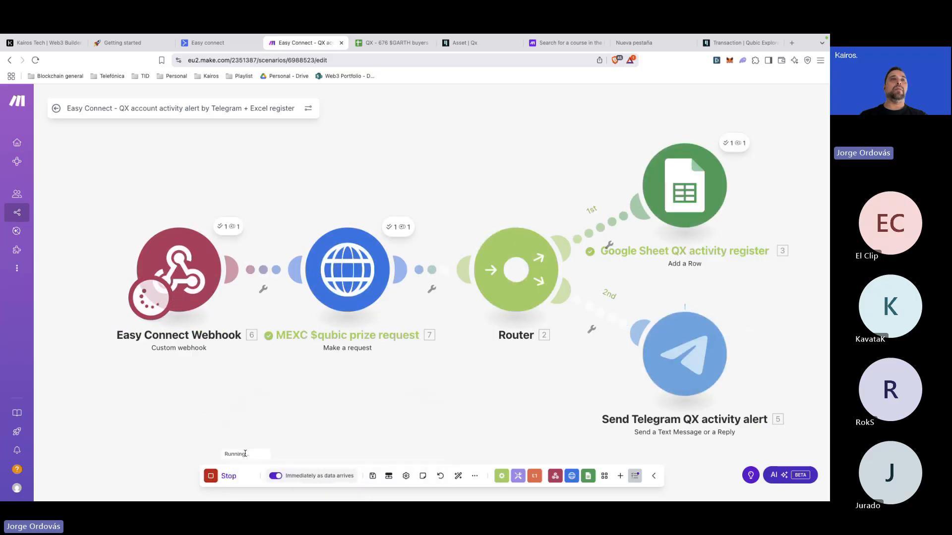
click(227, 477)
click(391, 486)
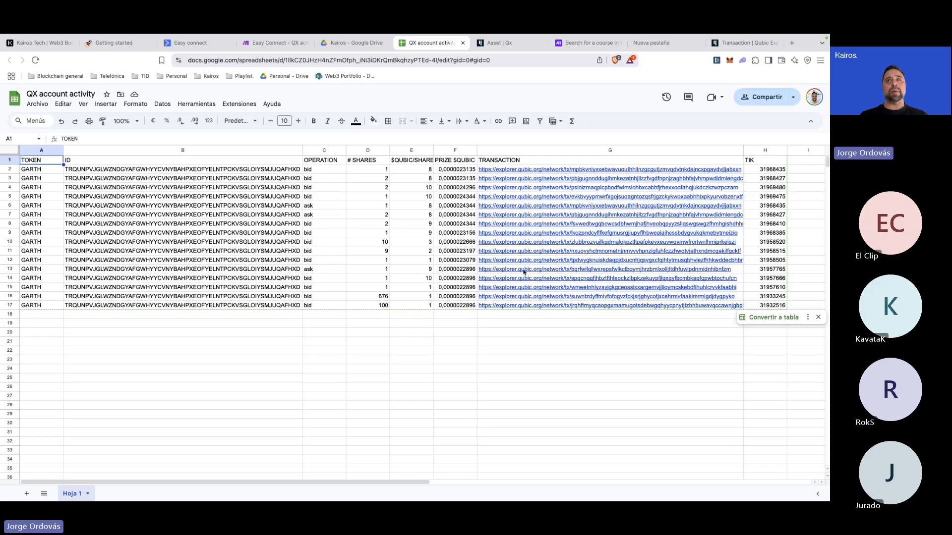
- Check the rows in the QX account activity spreadsheet and the alerts in the Telegram Tothemoon topic, and return to the Make scenario
mouse_move(523, 277)
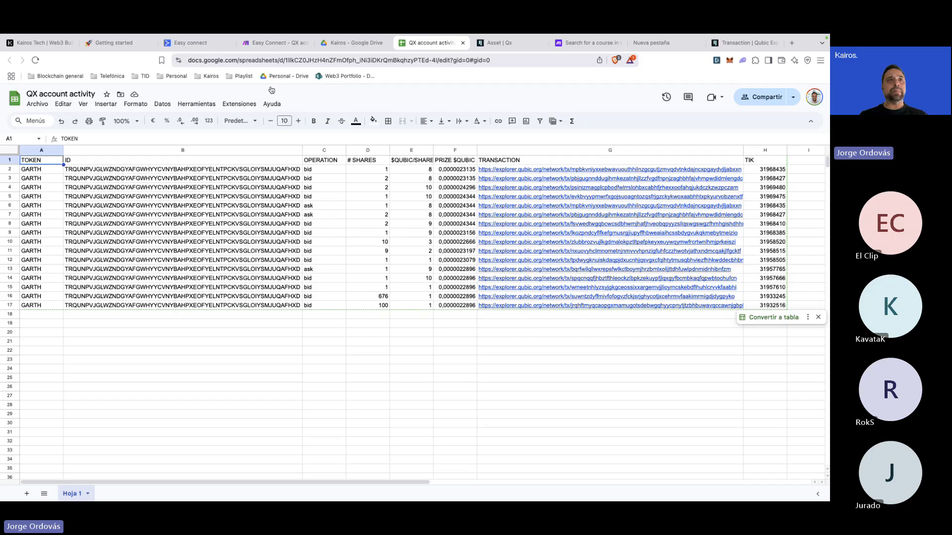
key(super+Tab)
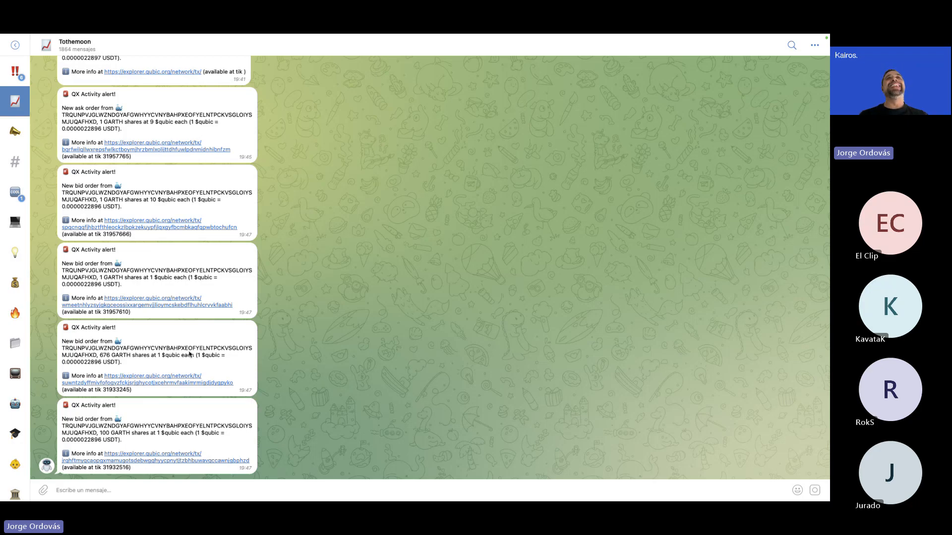
key(ctrl+Left)
click(270, 43)
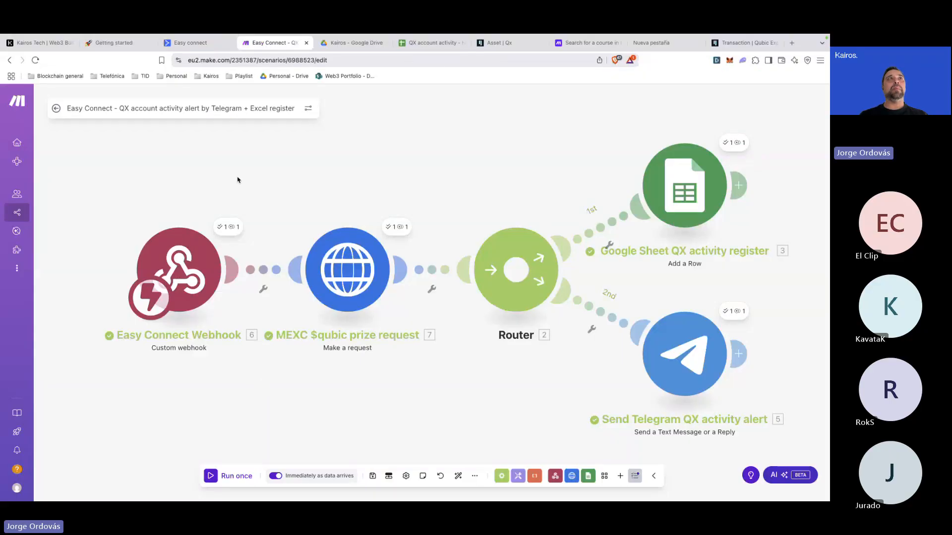
- Look through the Getting started guide in Notion up to the "End-to-end demo with QX and Make" section and its video
click(113, 43)
scroll(201, 315, up, 15)
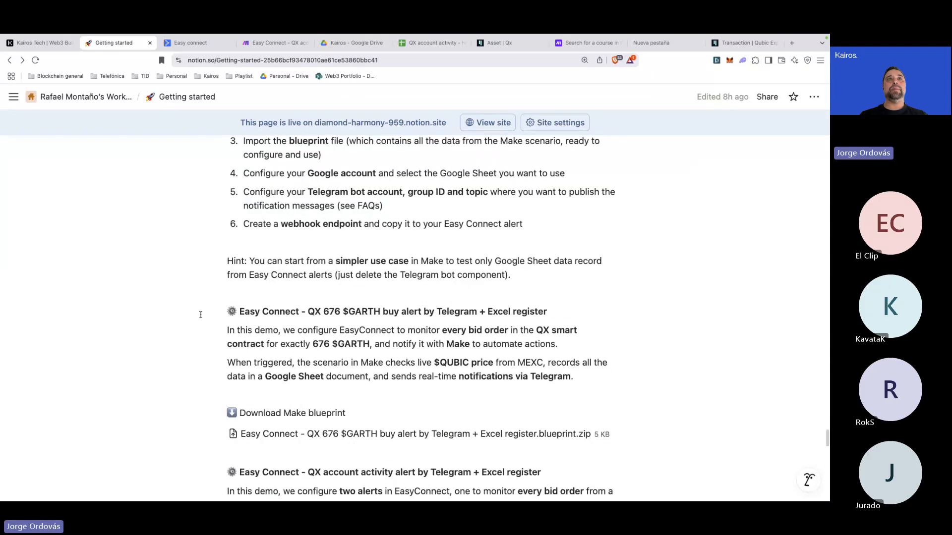
scroll(200, 315, up, 15)
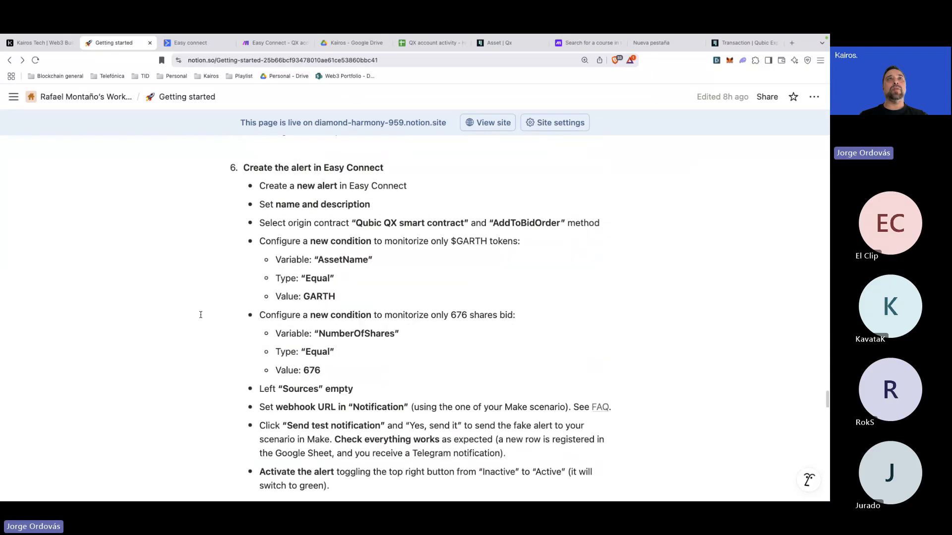
scroll(201, 315, up, 15)
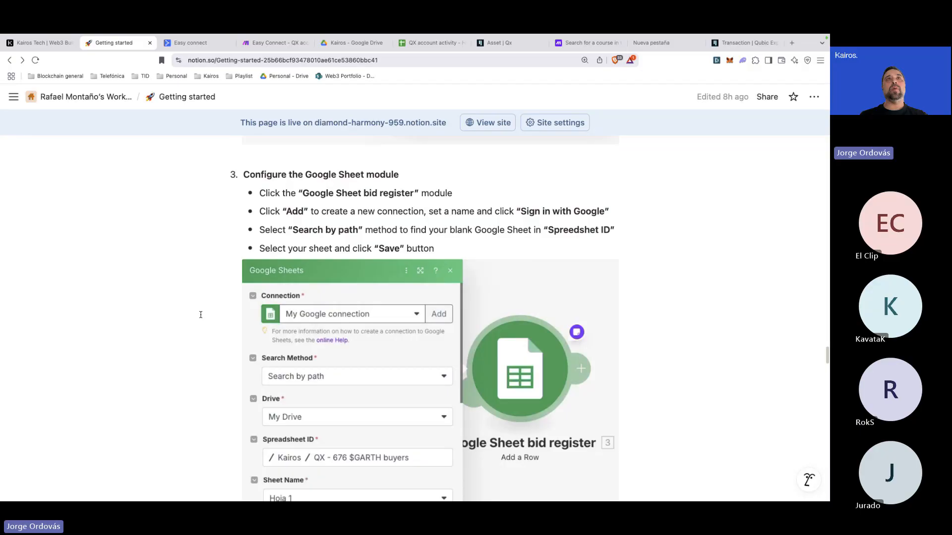
scroll(201, 315, up, 5)
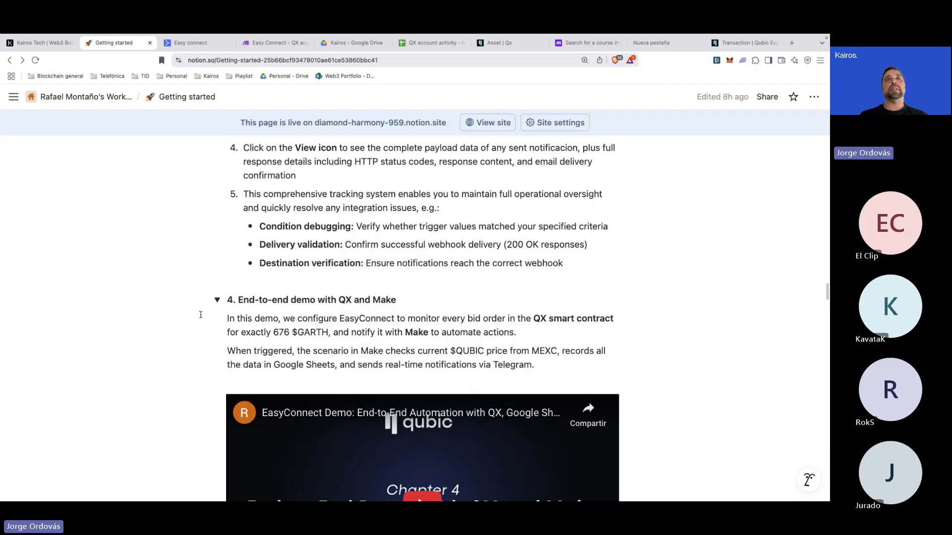
scroll(200, 315, down, 4)
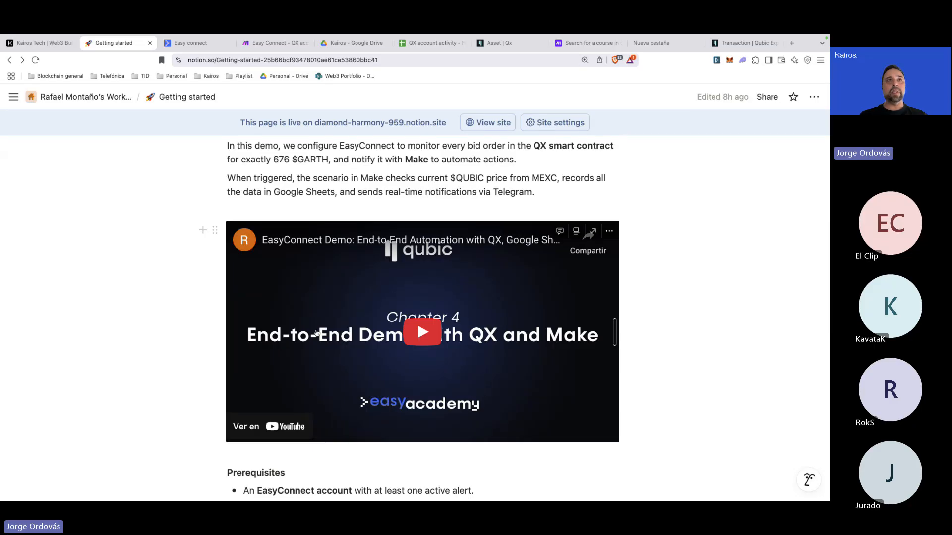
- Look through the end-to-end demo's prerequisites and step-by-step configuration, from creating the Make scenario to configuring the Telegram Bot module
scroll(197, 341, down, 4)
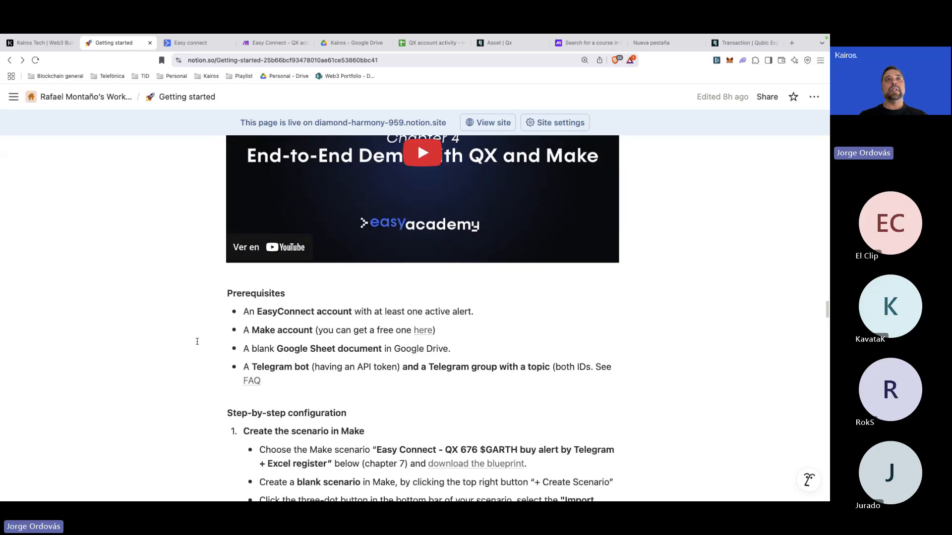
scroll(197, 341, down, 5)
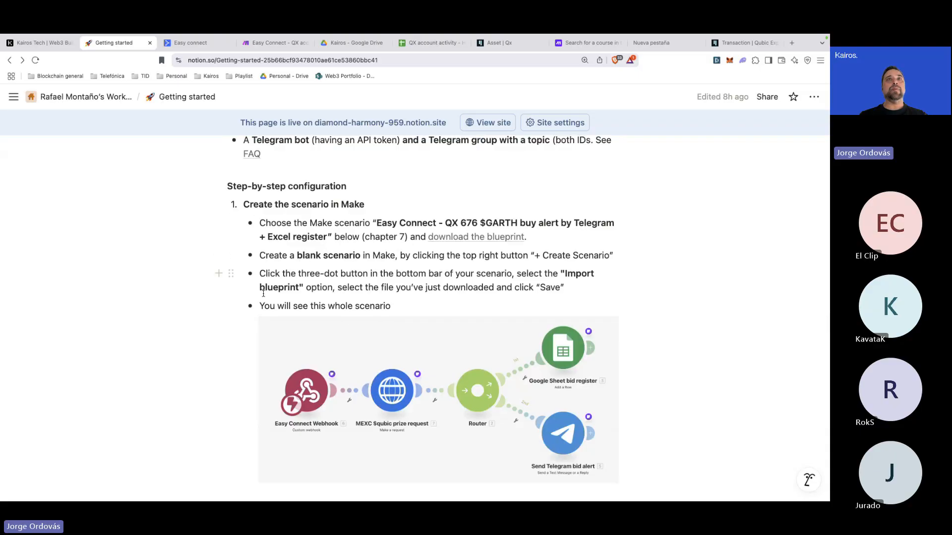
scroll(264, 293, down, 1)
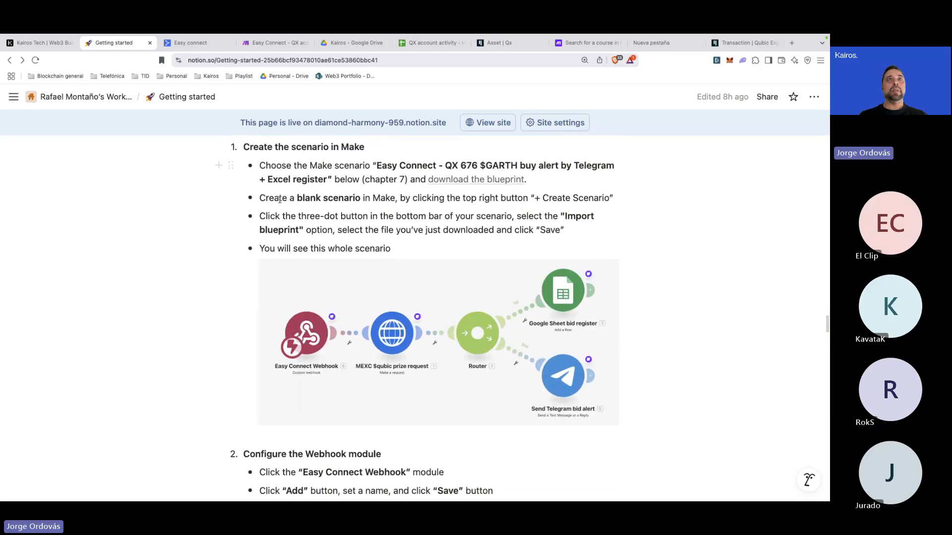
scroll(266, 278, down, 2)
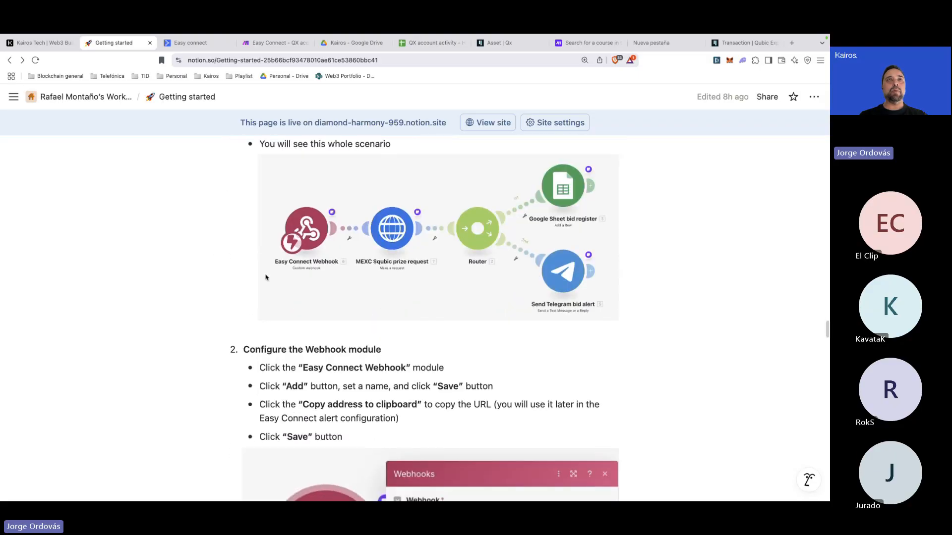
scroll(265, 278, down, 6)
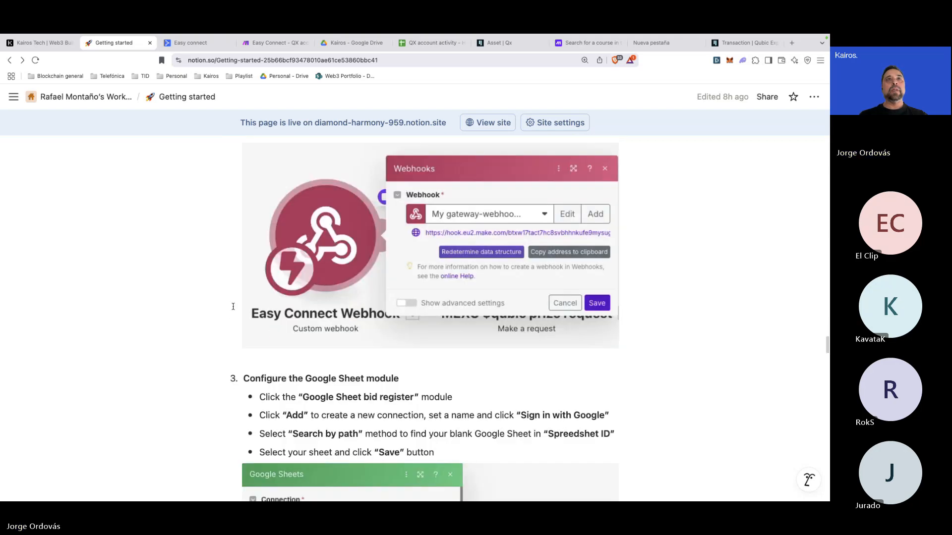
scroll(233, 306, down, 3)
scroll(226, 365, down, 6)
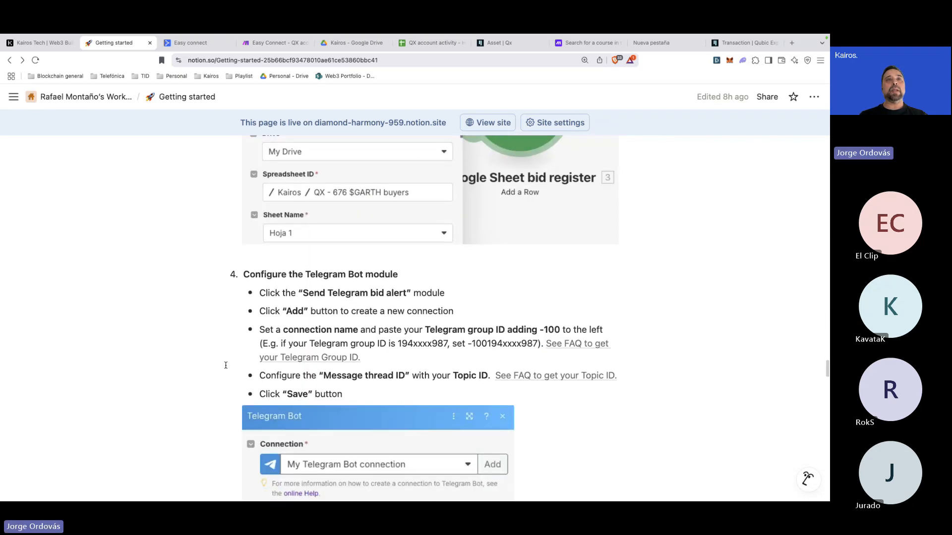
scroll(224, 396, down, 2)
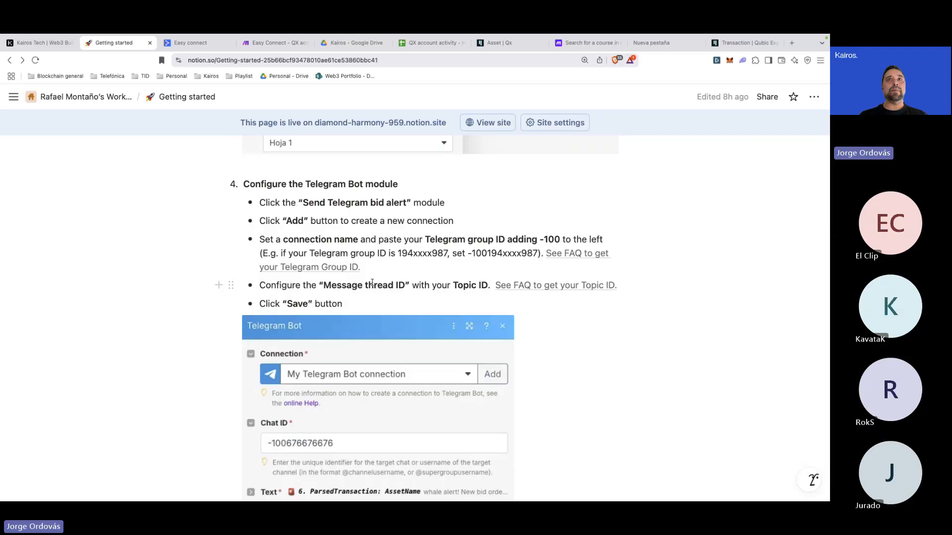
- Follow the FAQ link for getting the Telegram Group ID and review the FAQ answers on creating a Telegram bot and obtaining both IDs
click(555, 255)
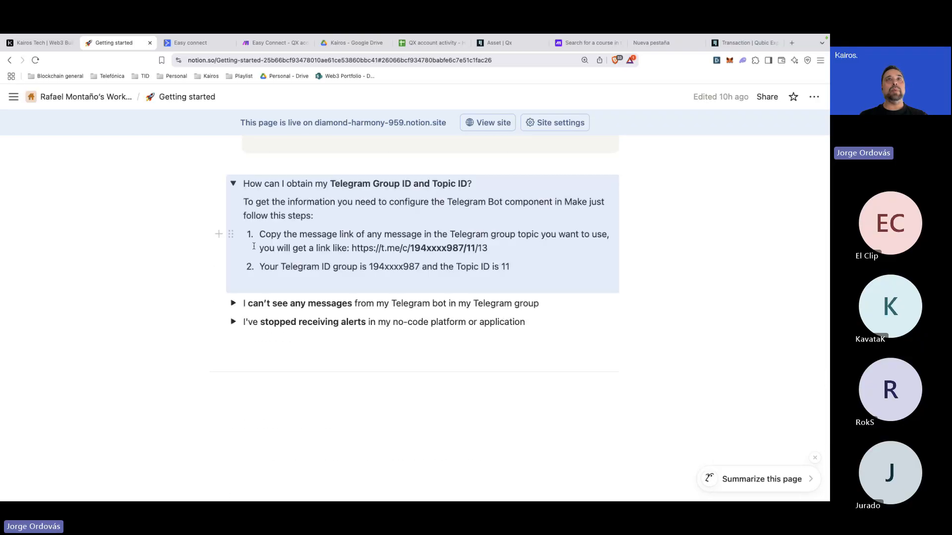
scroll(320, 279, up, 4)
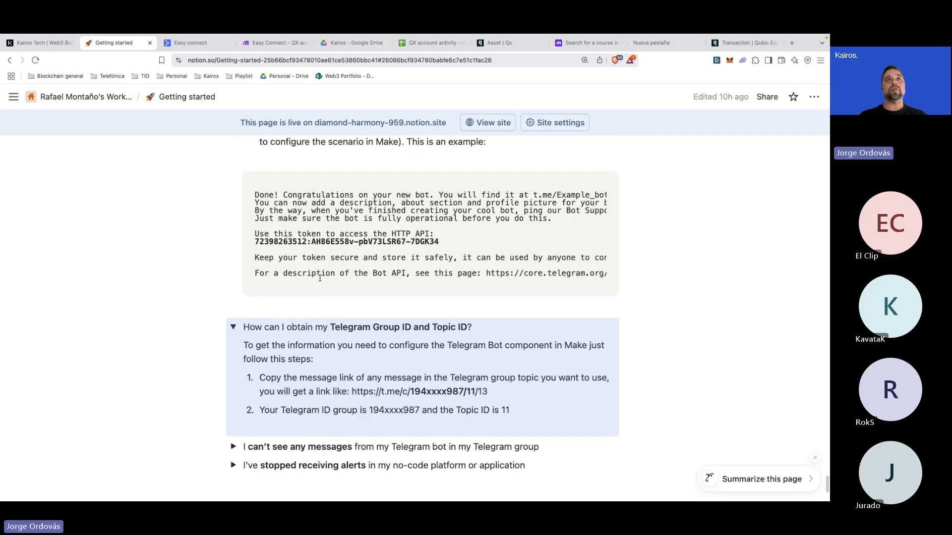
scroll(320, 272, up, 3)
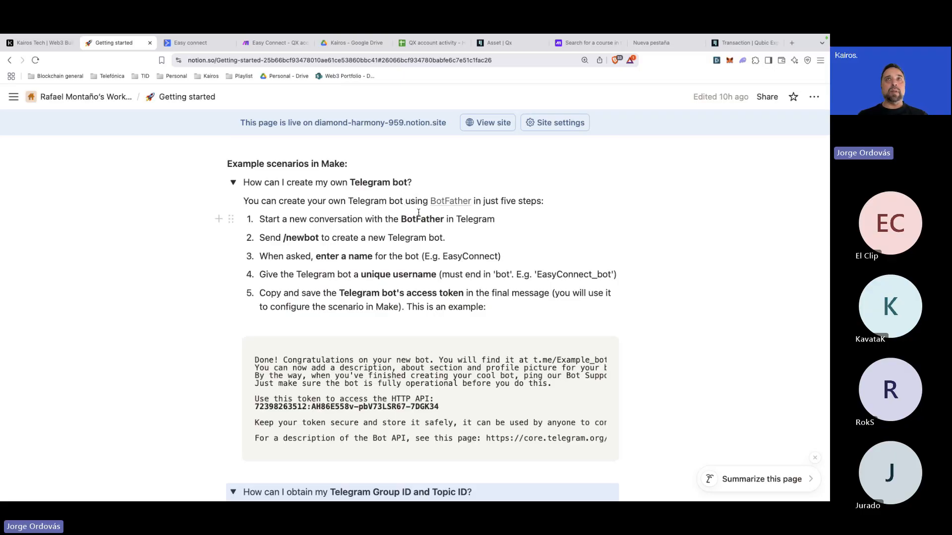
click(654, 291)
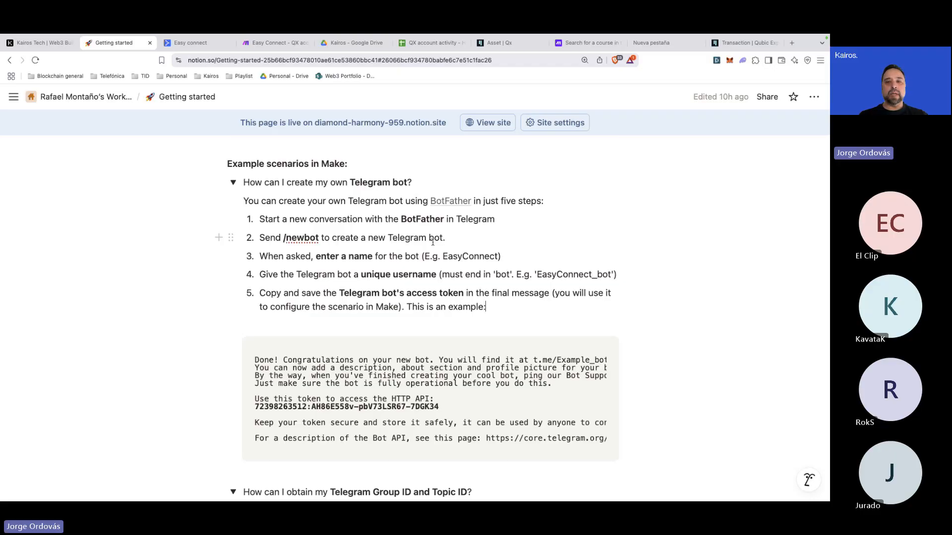
click(201, 283)
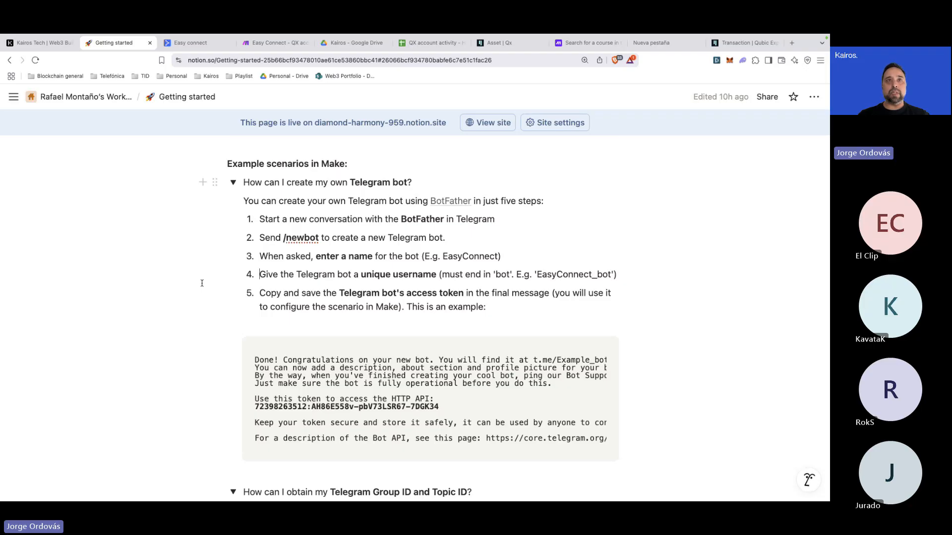
scroll(196, 312, down, 6)
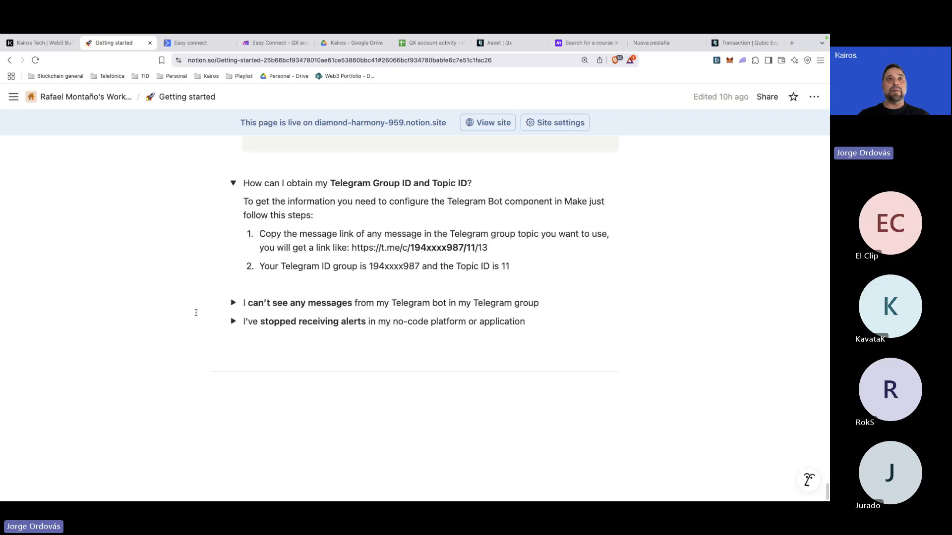
- Find the Make blueprint downloads in the guide, and switch to Finder to point out the two blueprint JSON files in the EasyConnect demo folder
scroll(204, 304, up, 8)
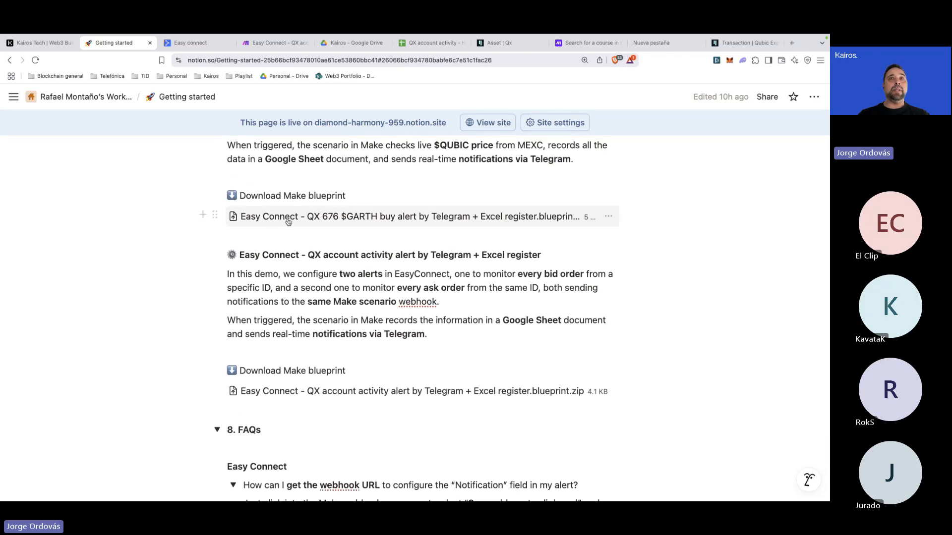
click(287, 219)
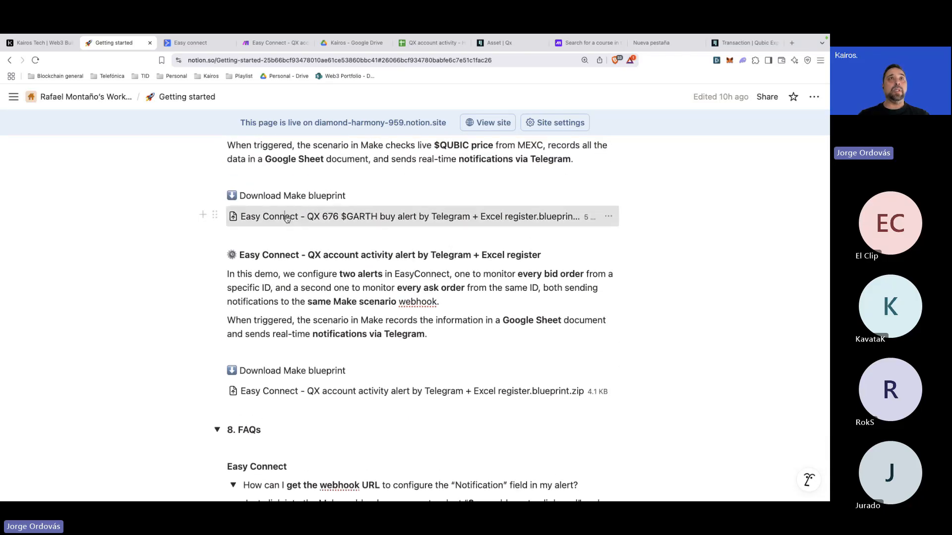
key(super+Tab)
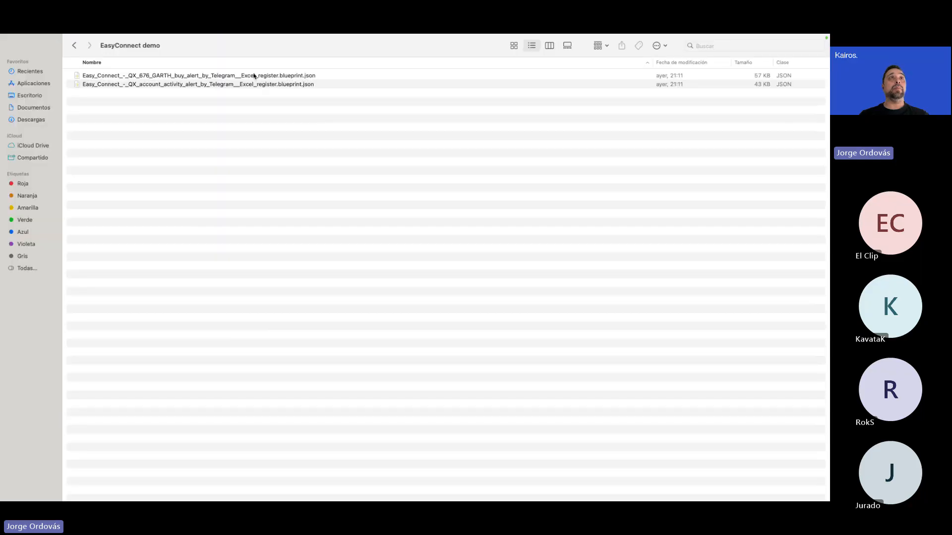
click(146, 77)
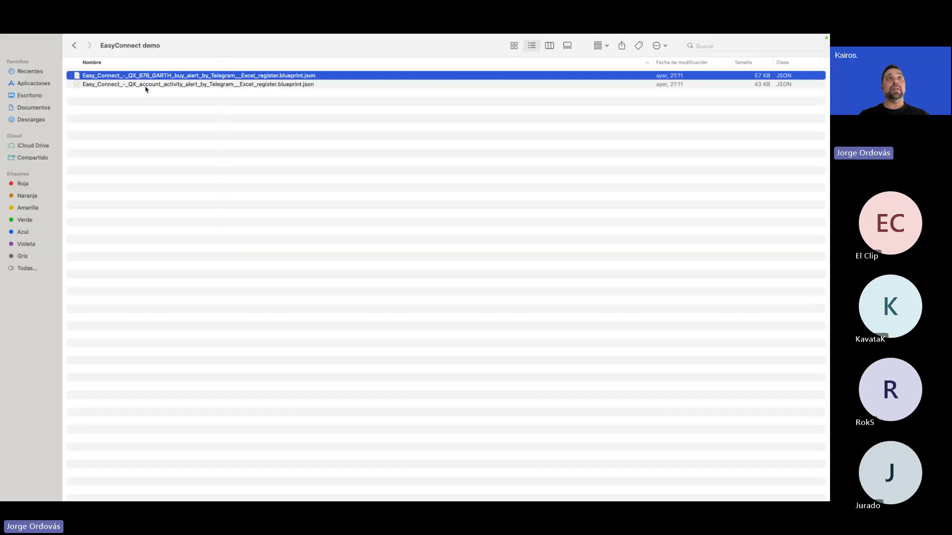
click(145, 86)
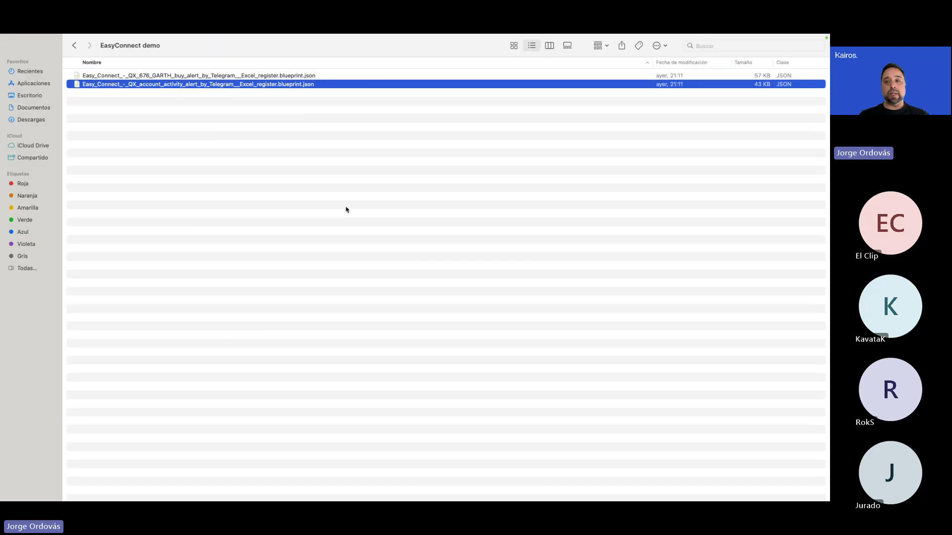